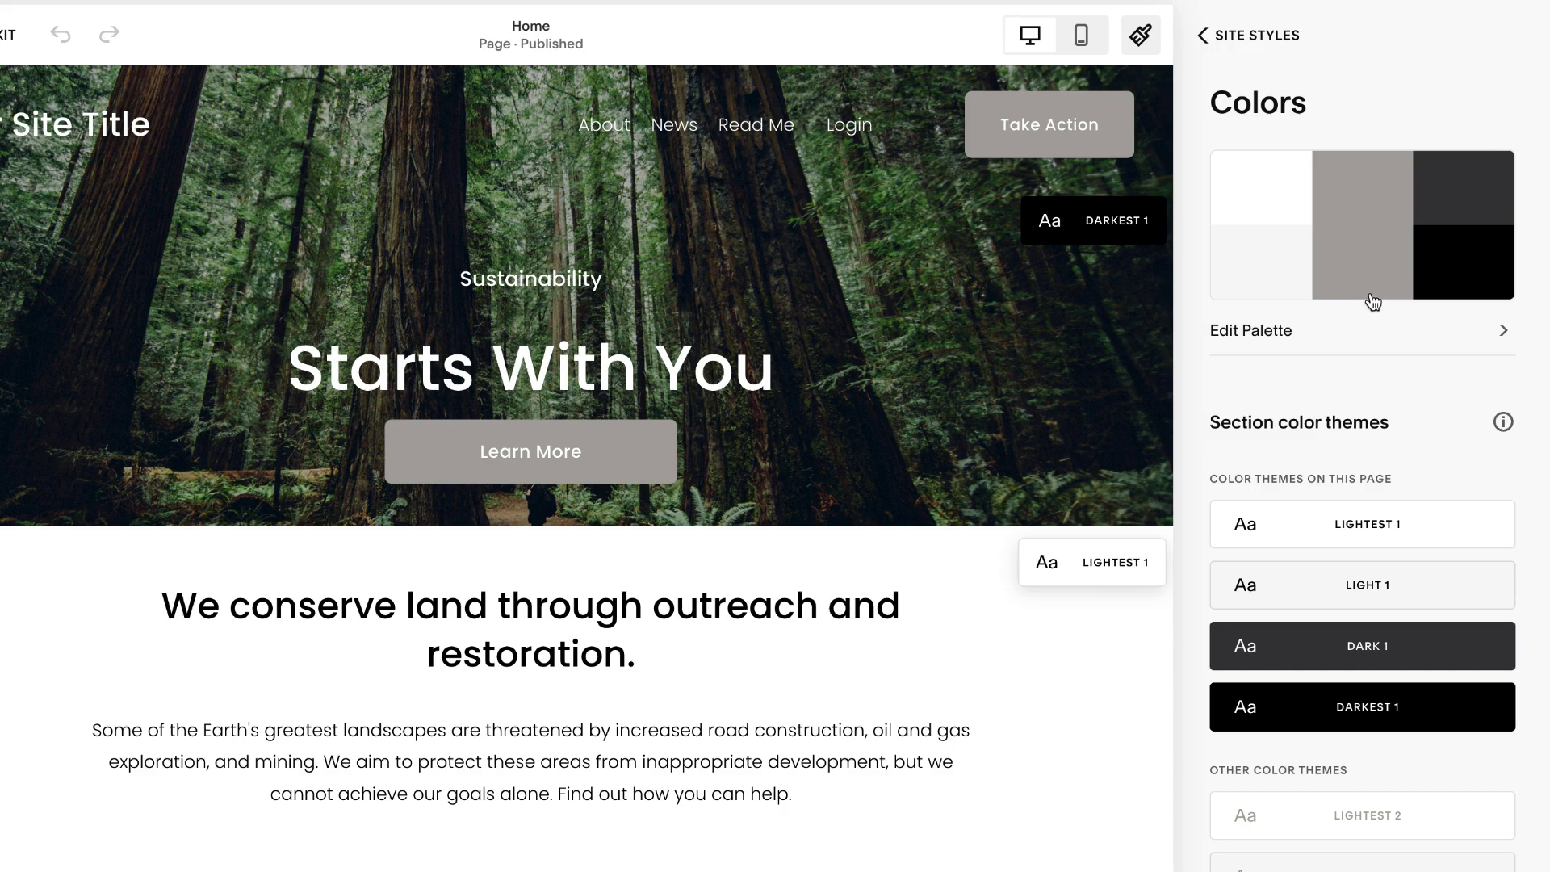
- Open the site's color palette for editing and examine the available preset palettes
click(1238, 334)
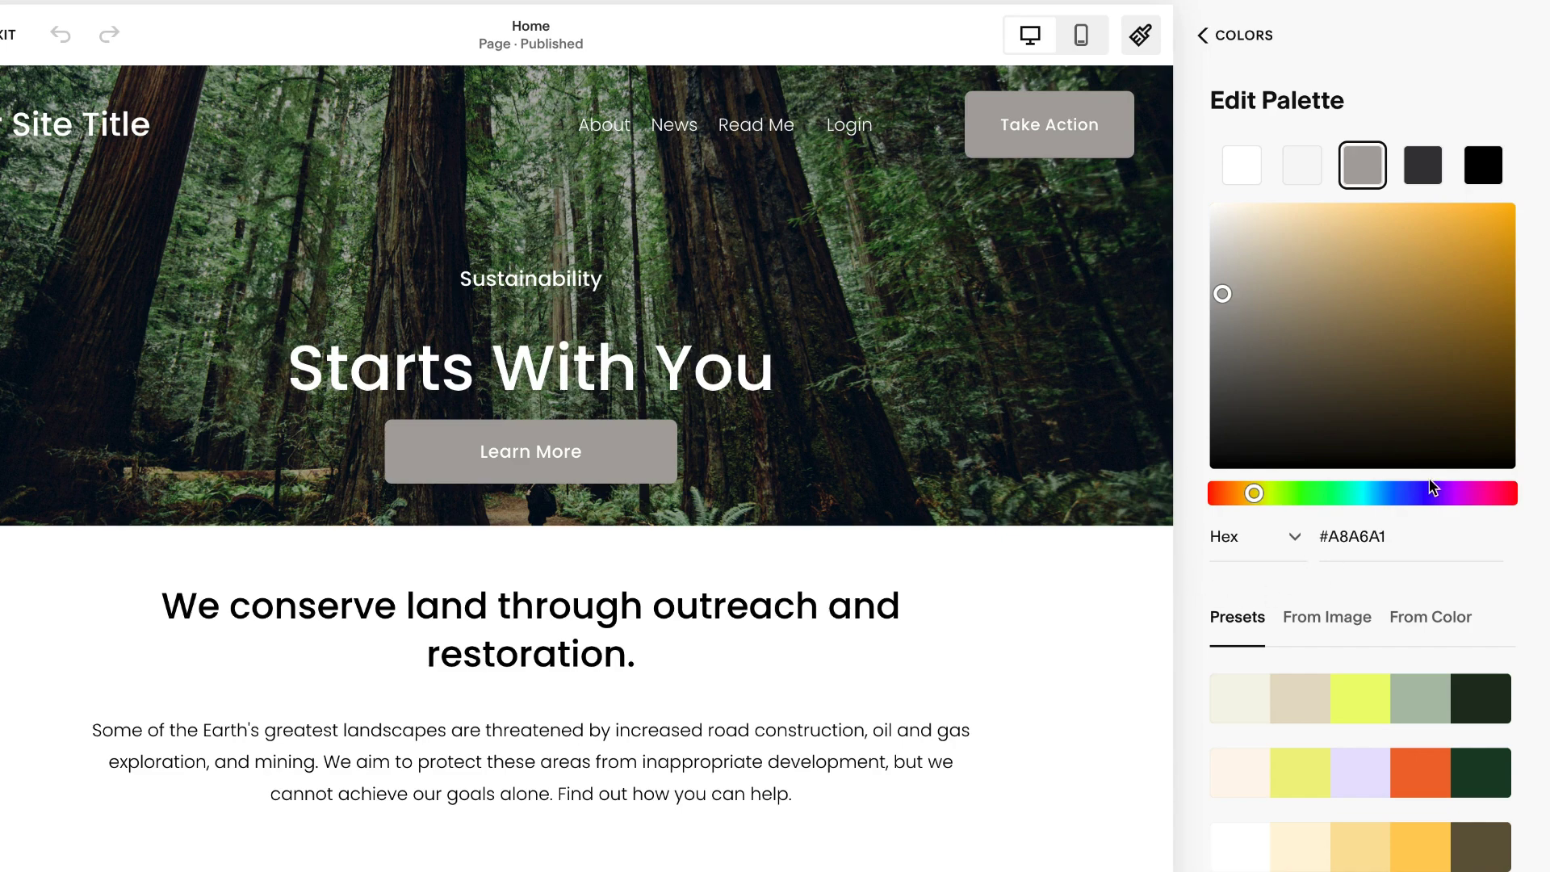
scroll(1215, 557, down, 2)
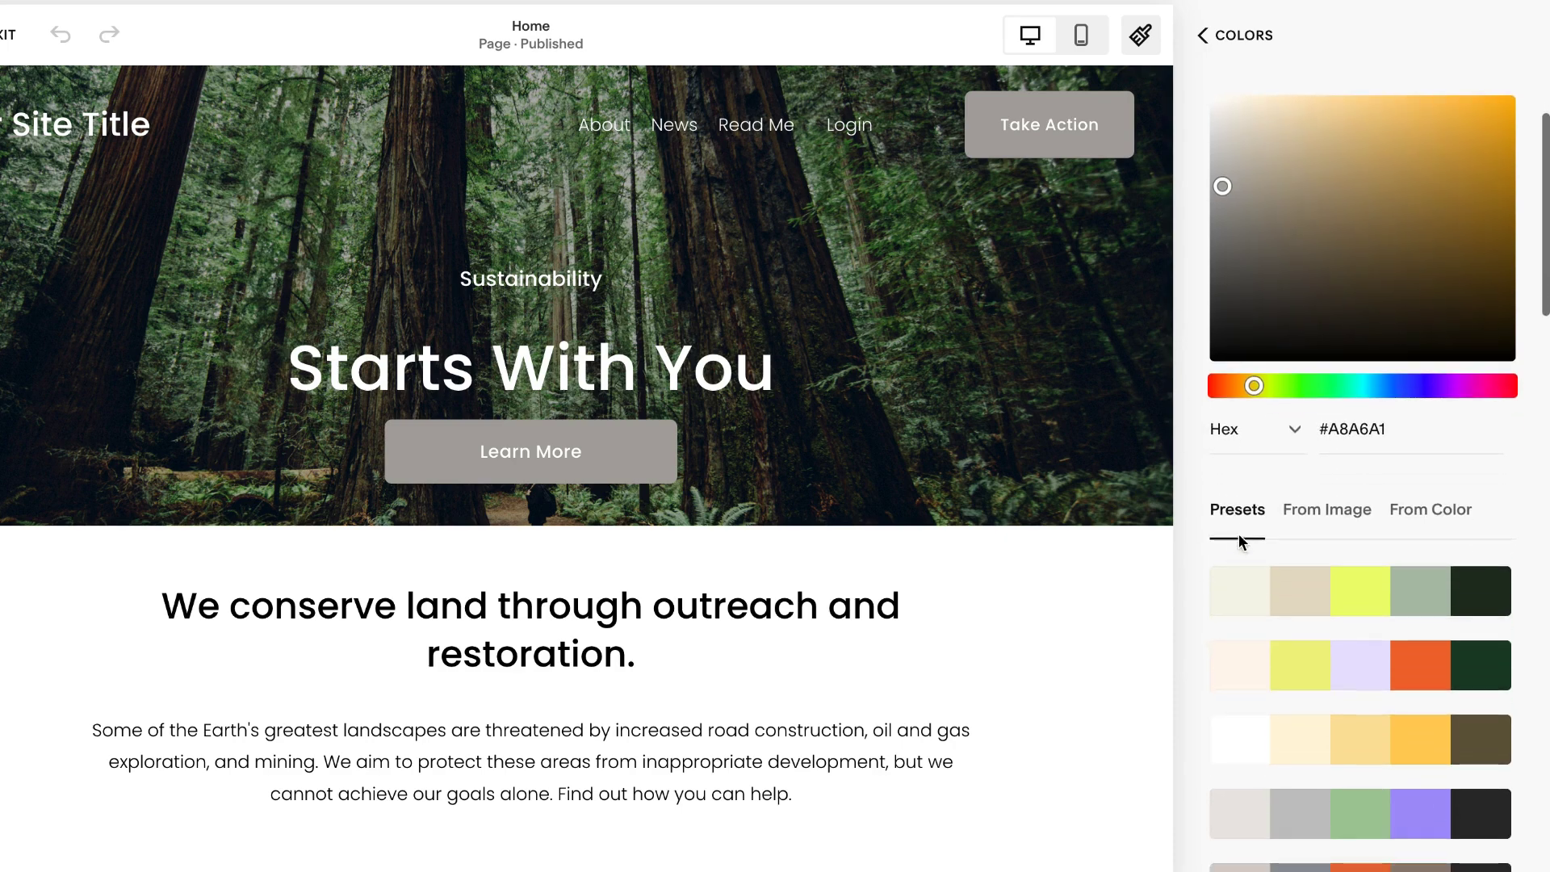
scroll(1350, 636, down, 3)
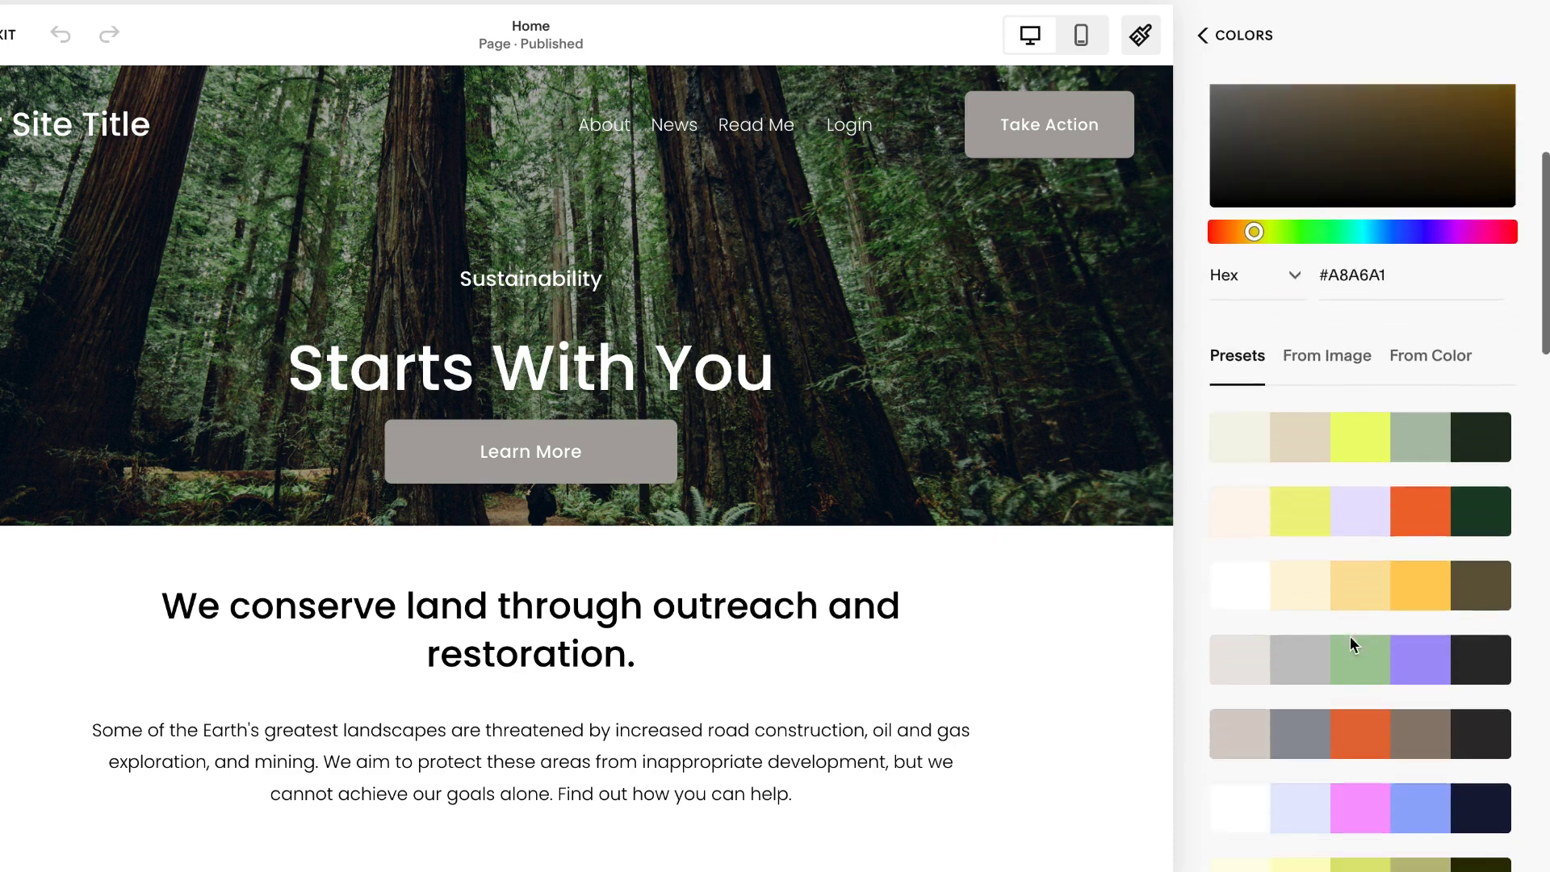
scroll(1350, 636, down, 12)
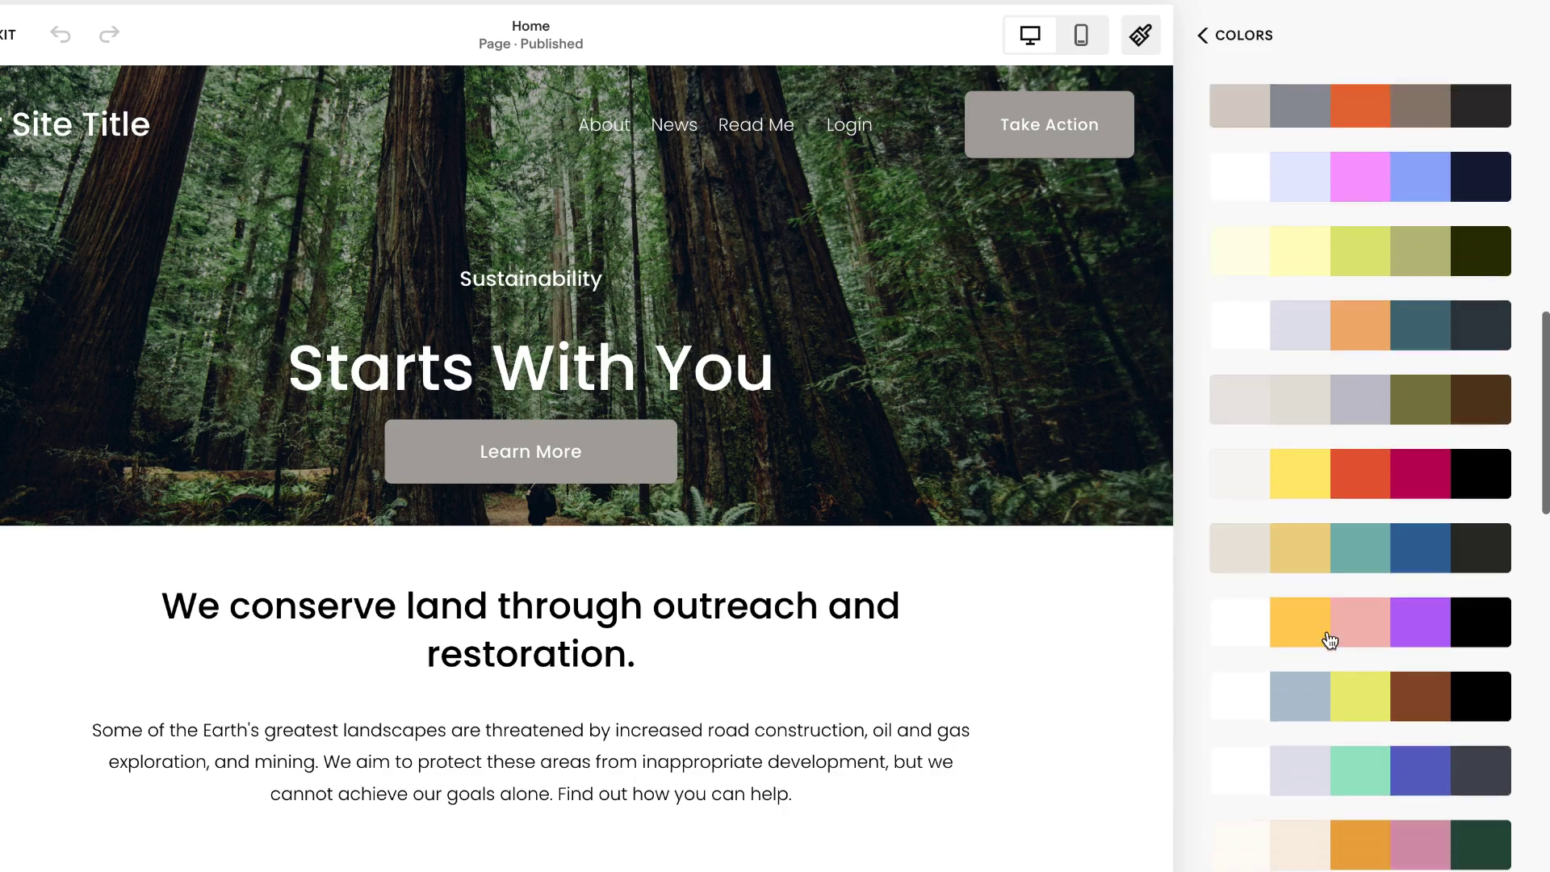
scroll(1329, 639, down, 12)
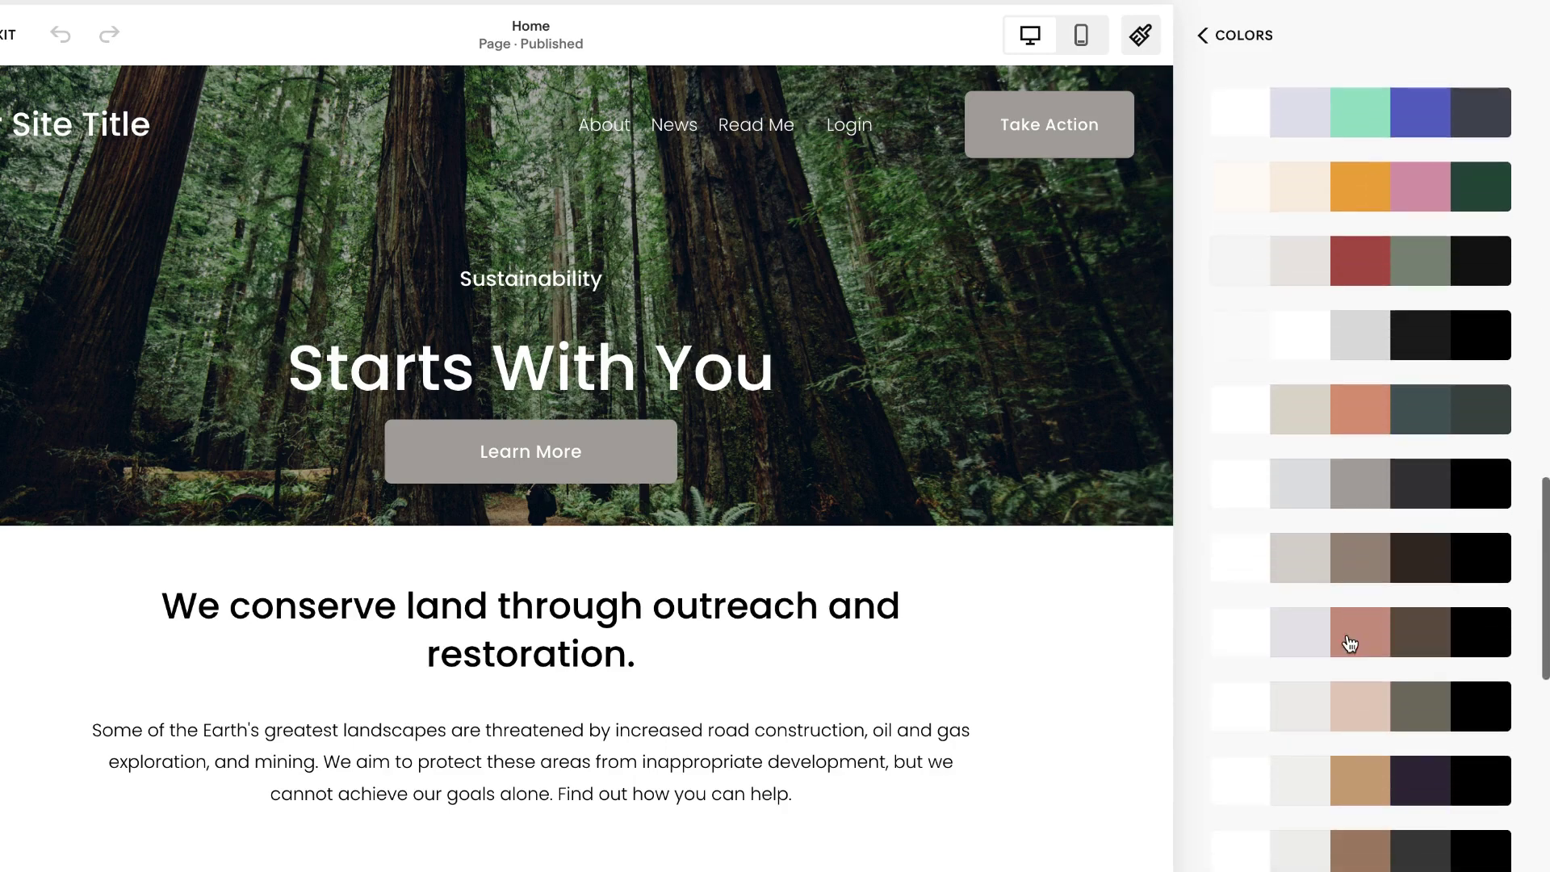
scroll(1349, 644, down, 12)
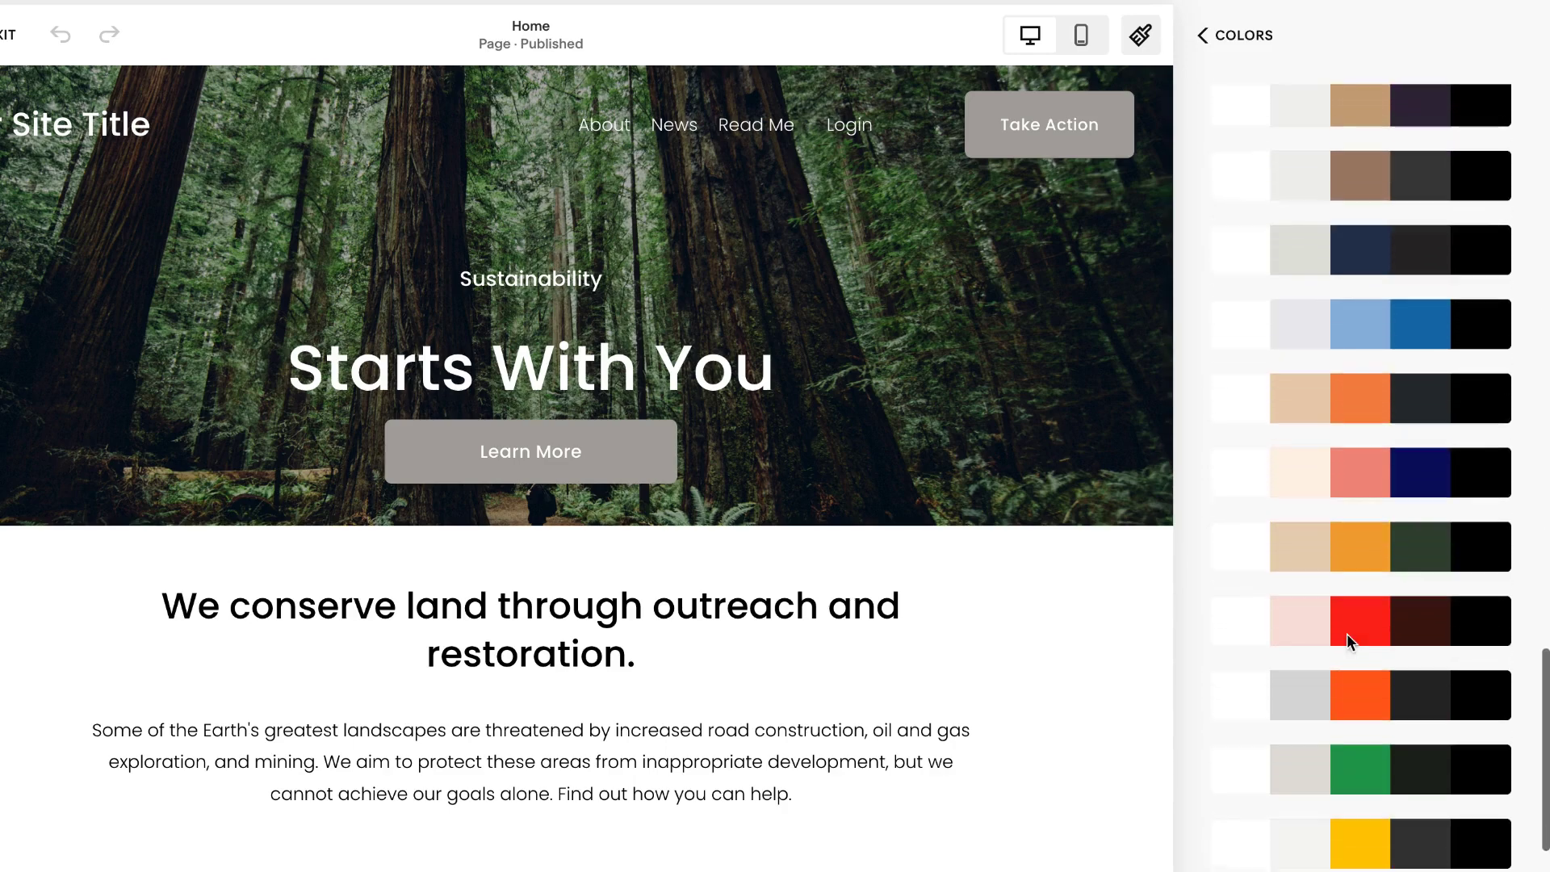
scroll(1348, 640, up, 15)
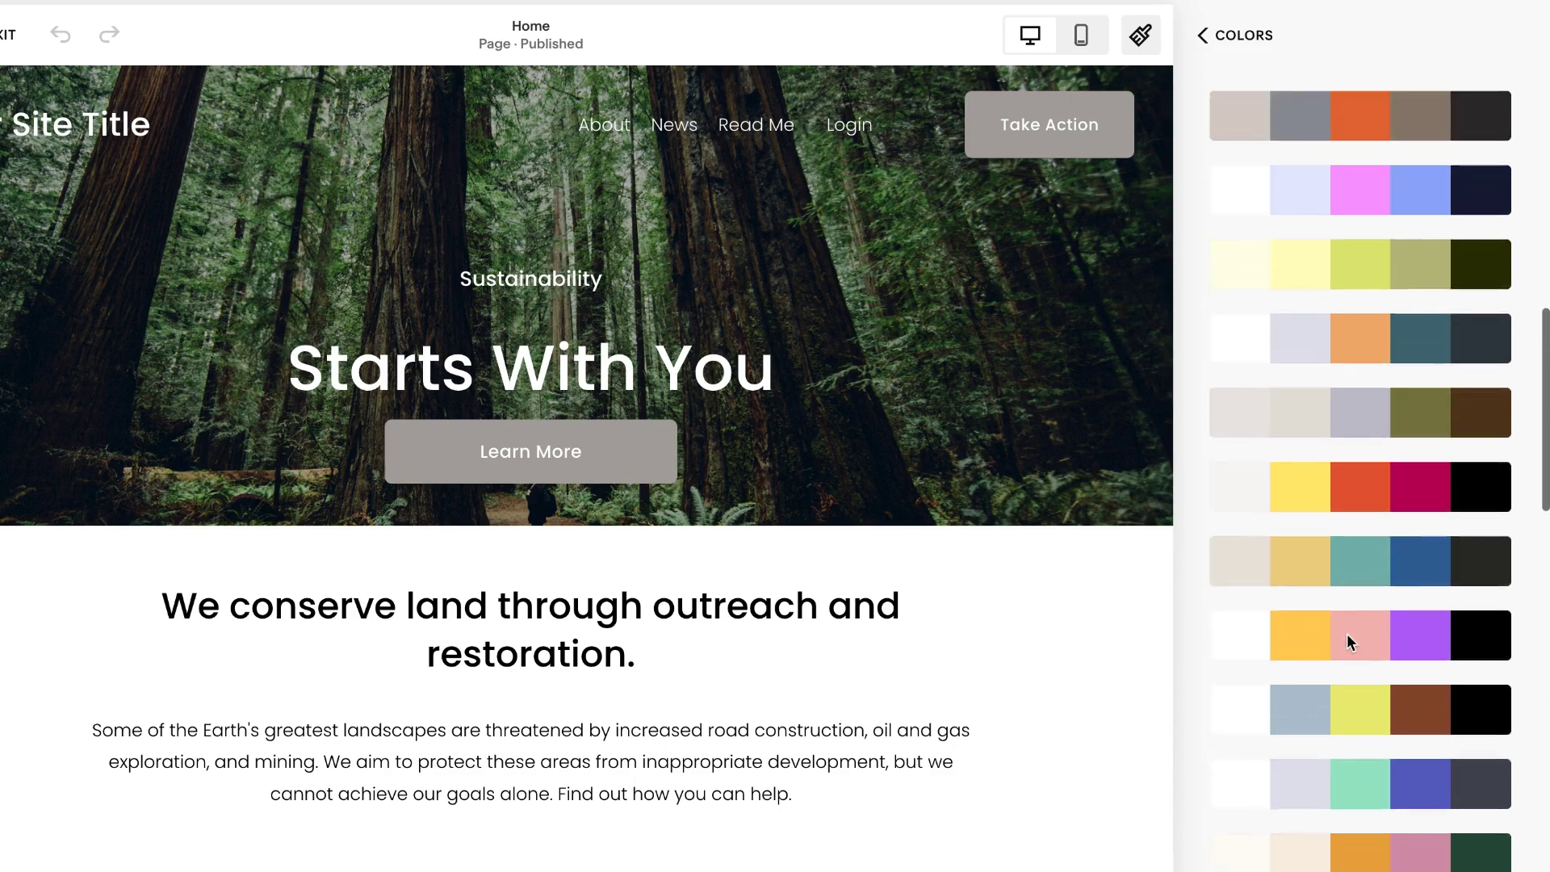
scroll(1350, 641, up, 10)
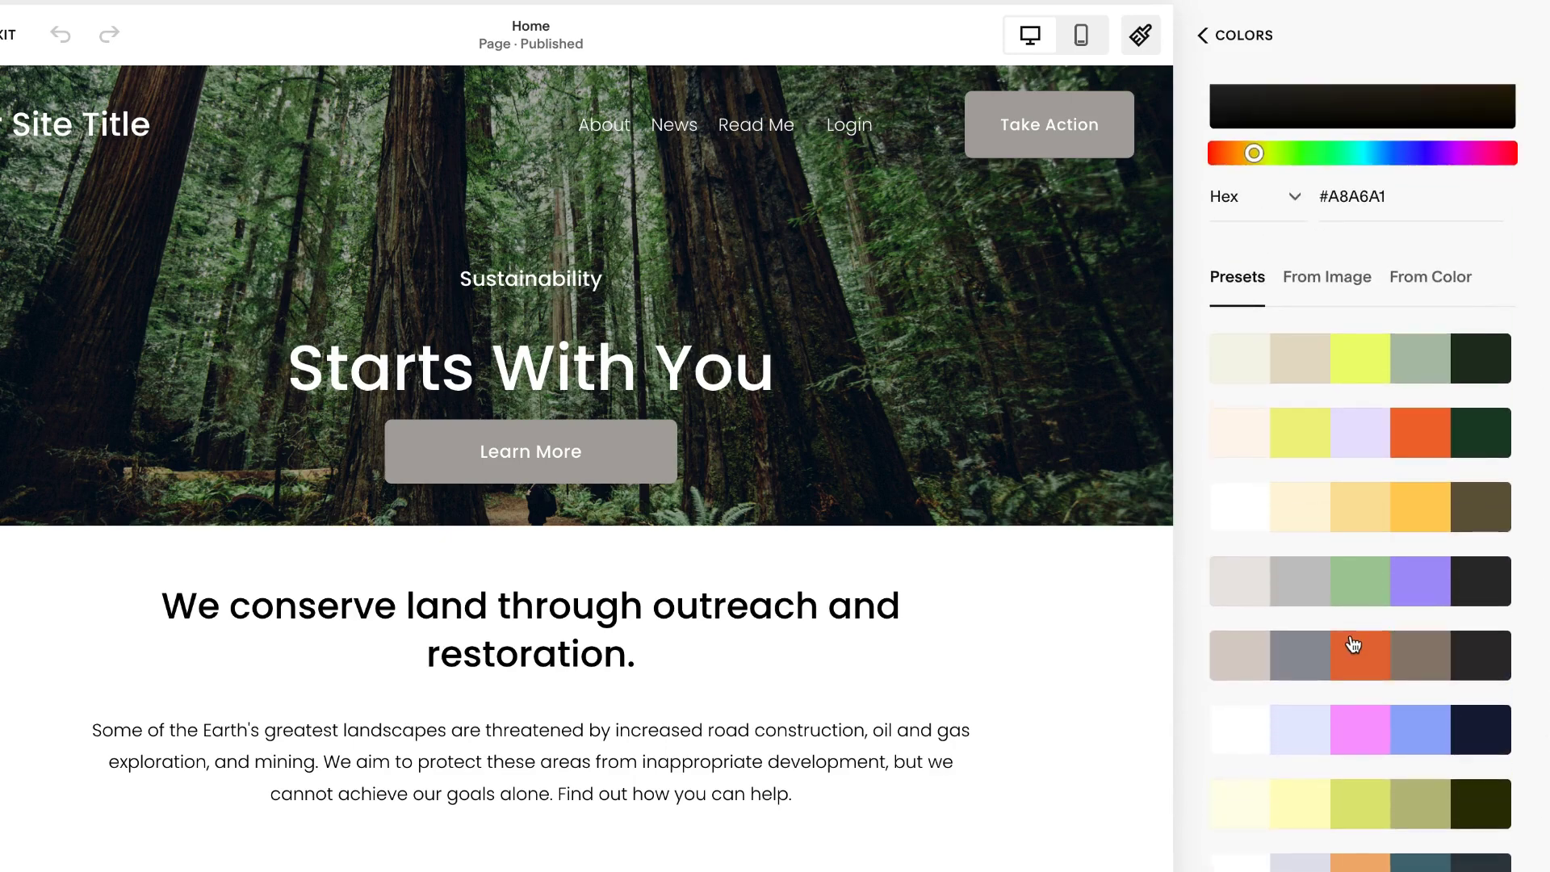
scroll(1353, 643, up, 6)
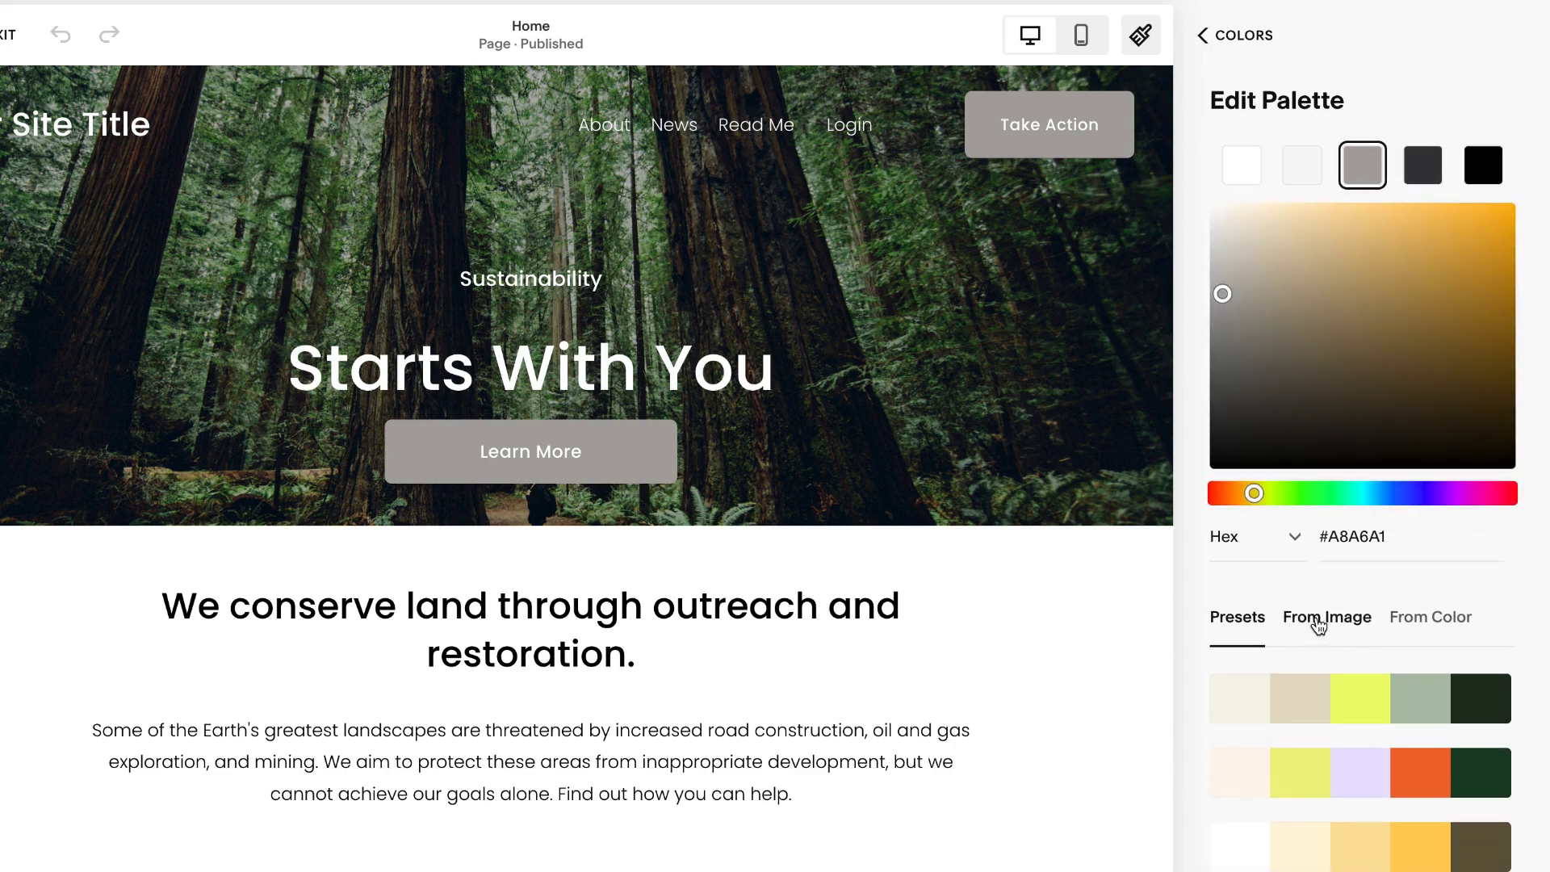
- Examine the options for building a palette from an image and from a single color
click(1316, 627)
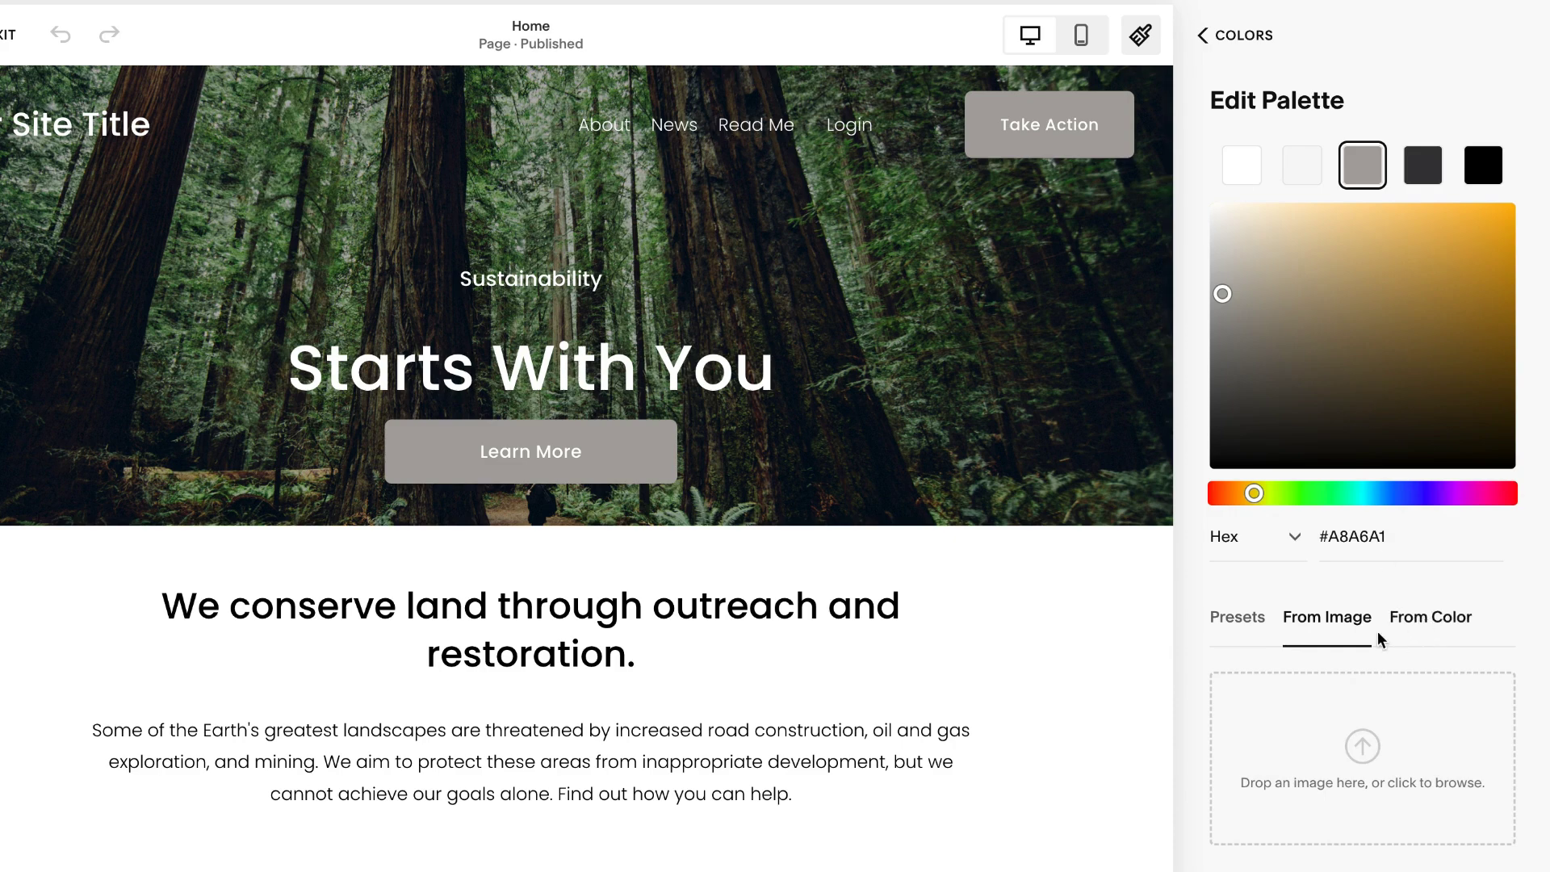
click(1439, 623)
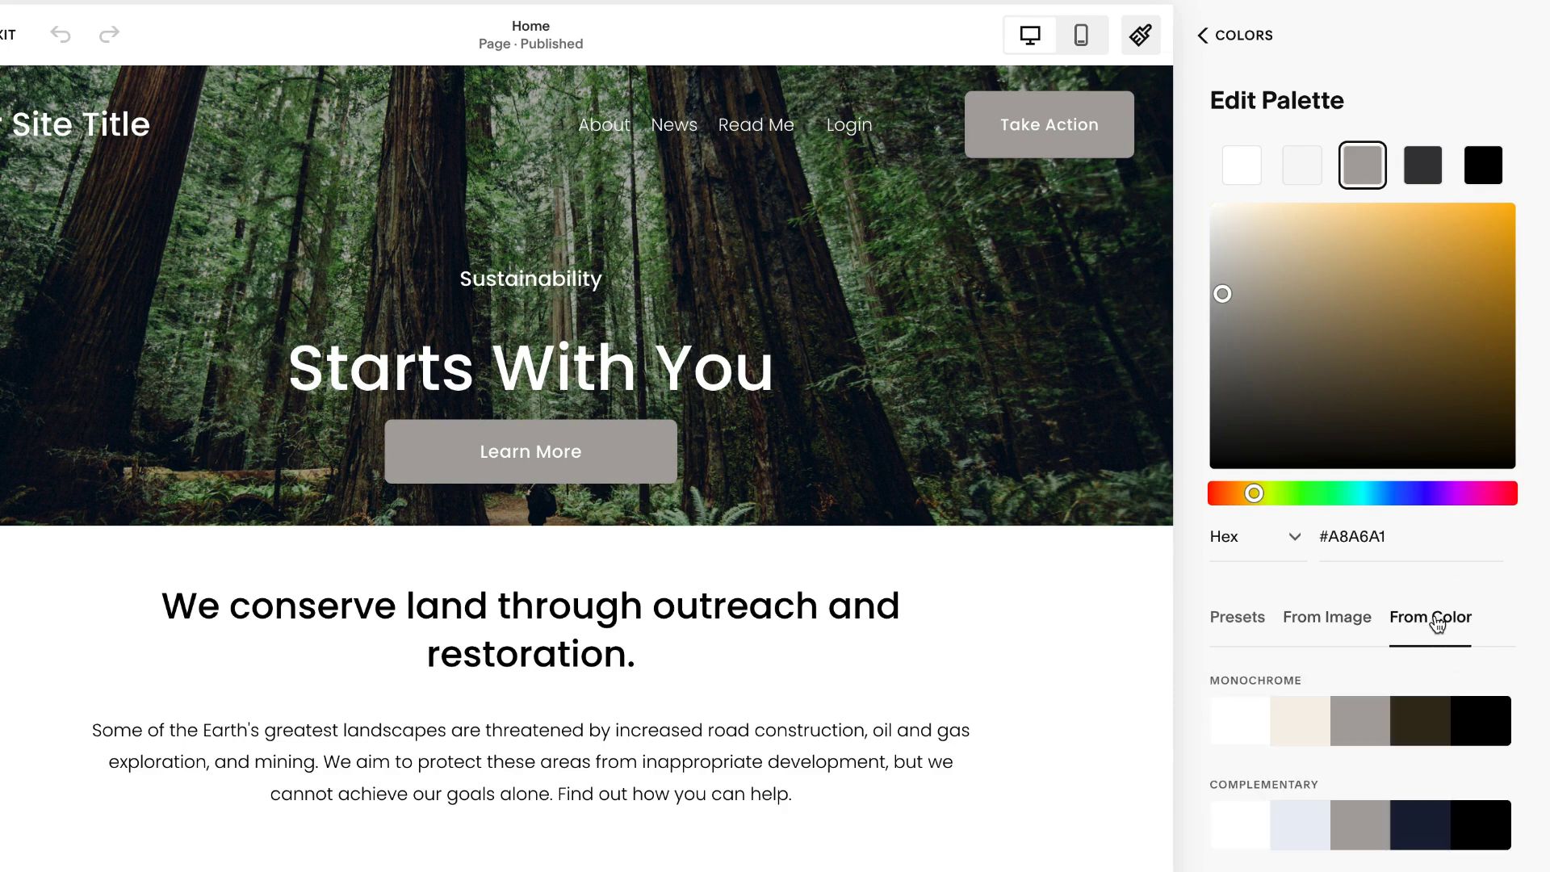
scroll(1394, 639, down, 3)
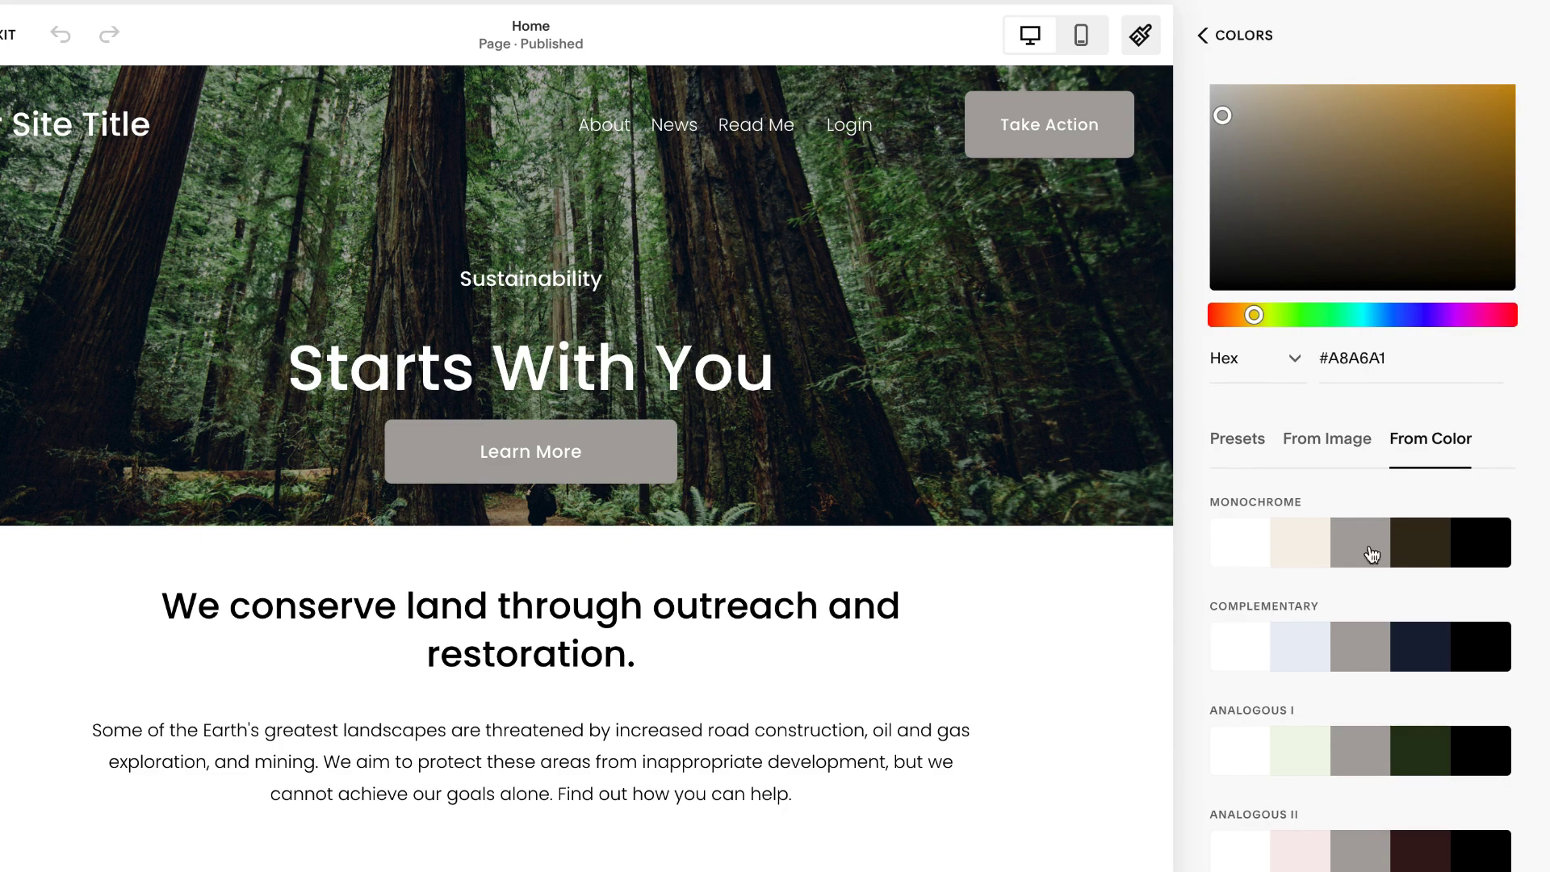
scroll(1425, 557, up, 2)
scroll(1429, 567, up, 1)
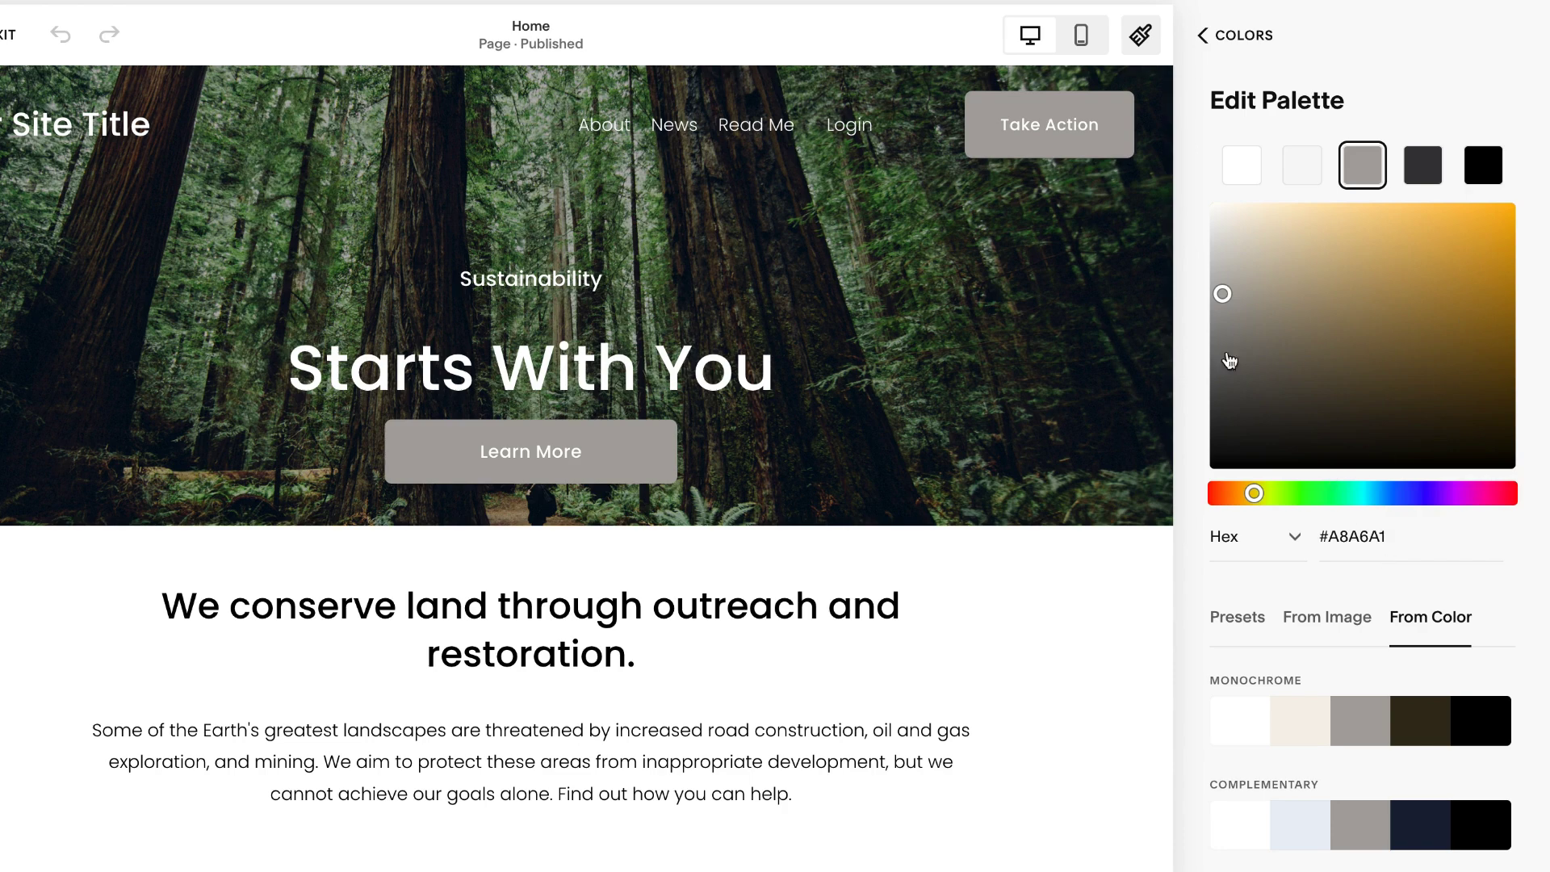
- Lighten the middle palette color to gray #CDCDCD and check the neighboring swatches
drag(1223, 294, 1201, 266)
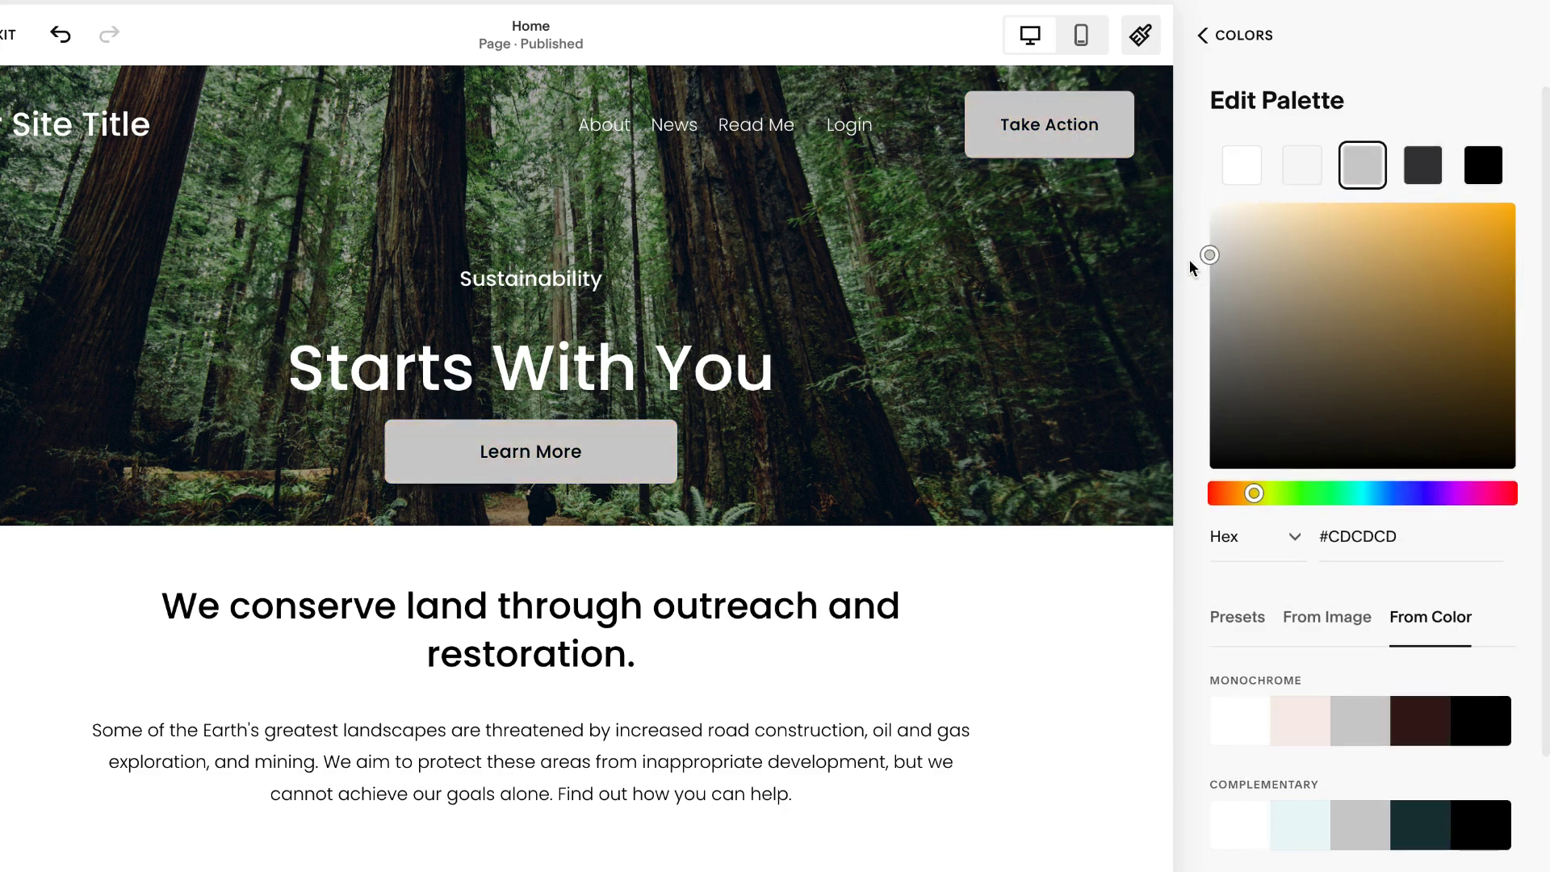
click(1243, 167)
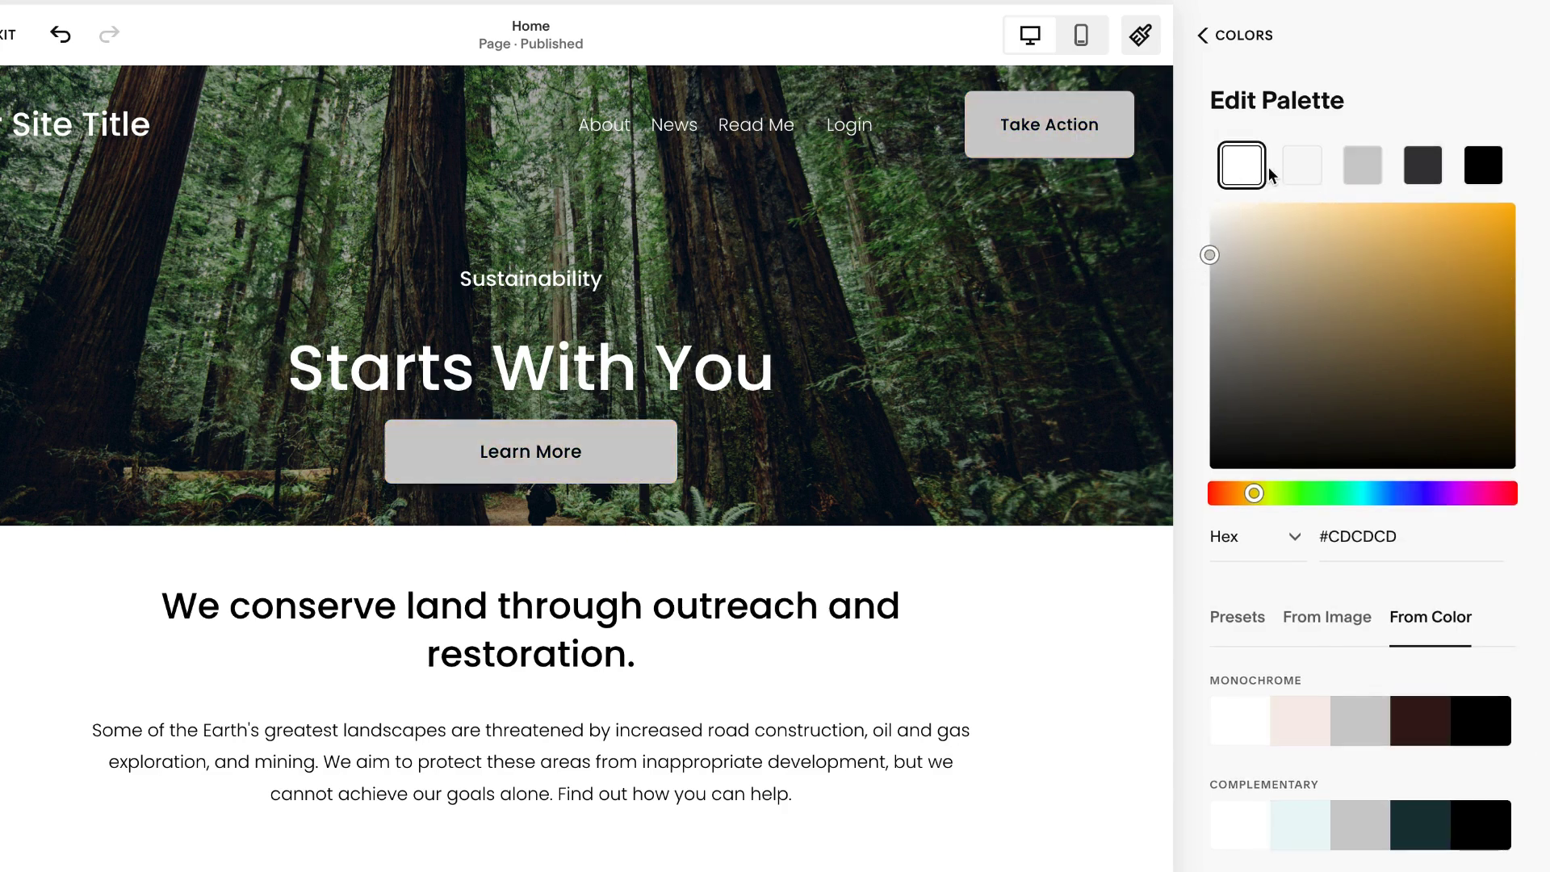
click(1302, 168)
click(1362, 170)
click(1422, 166)
click(1363, 166)
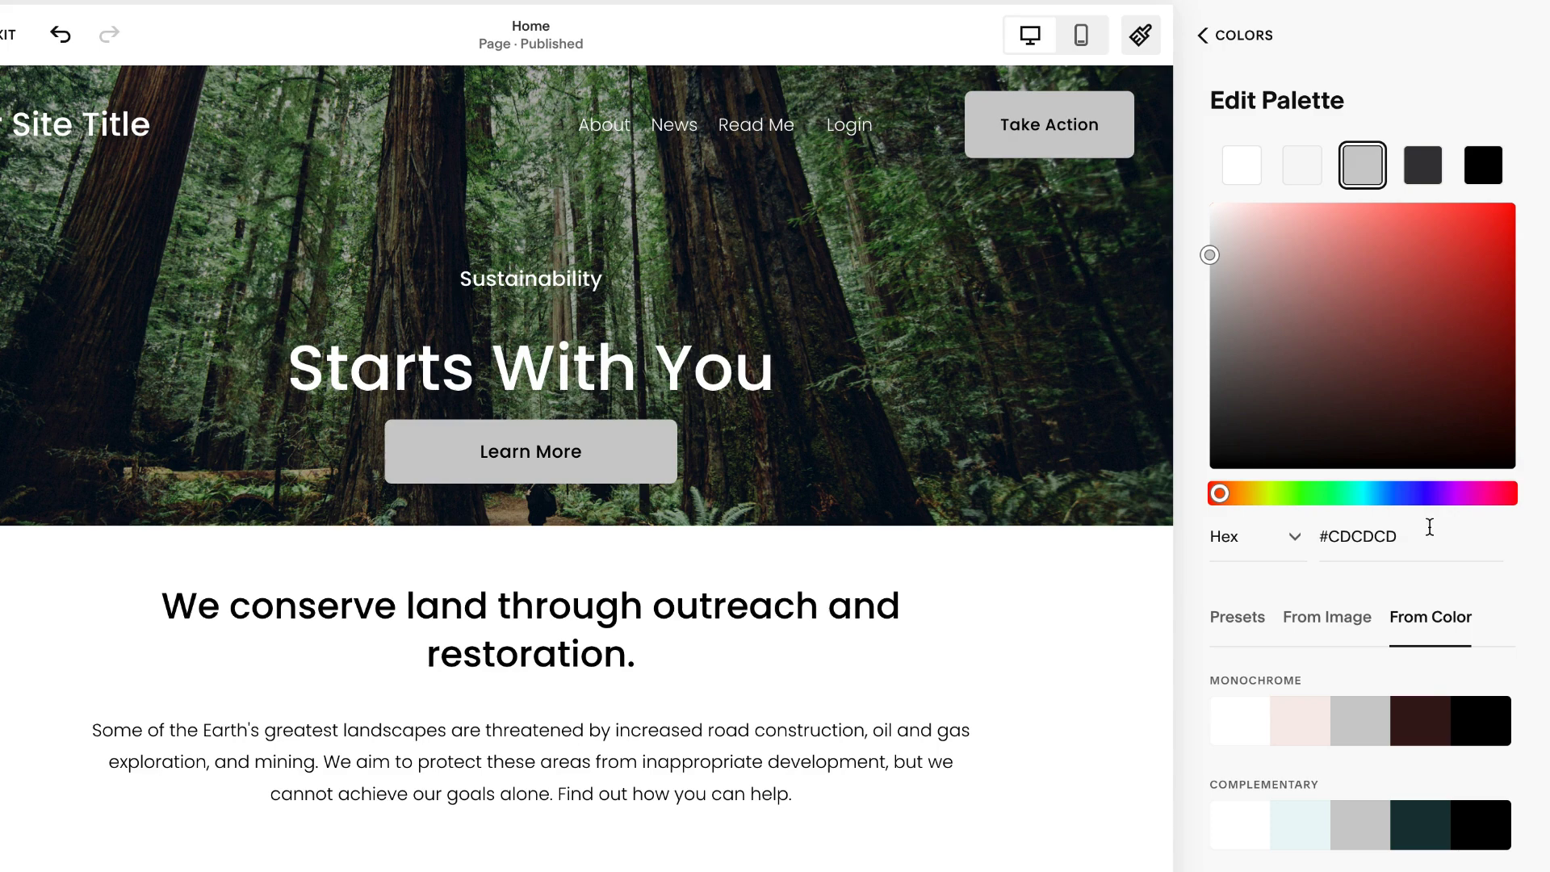
- Switch the white swatch's color value format to Hex and check the values of the white and black swatches
click(1241, 171)
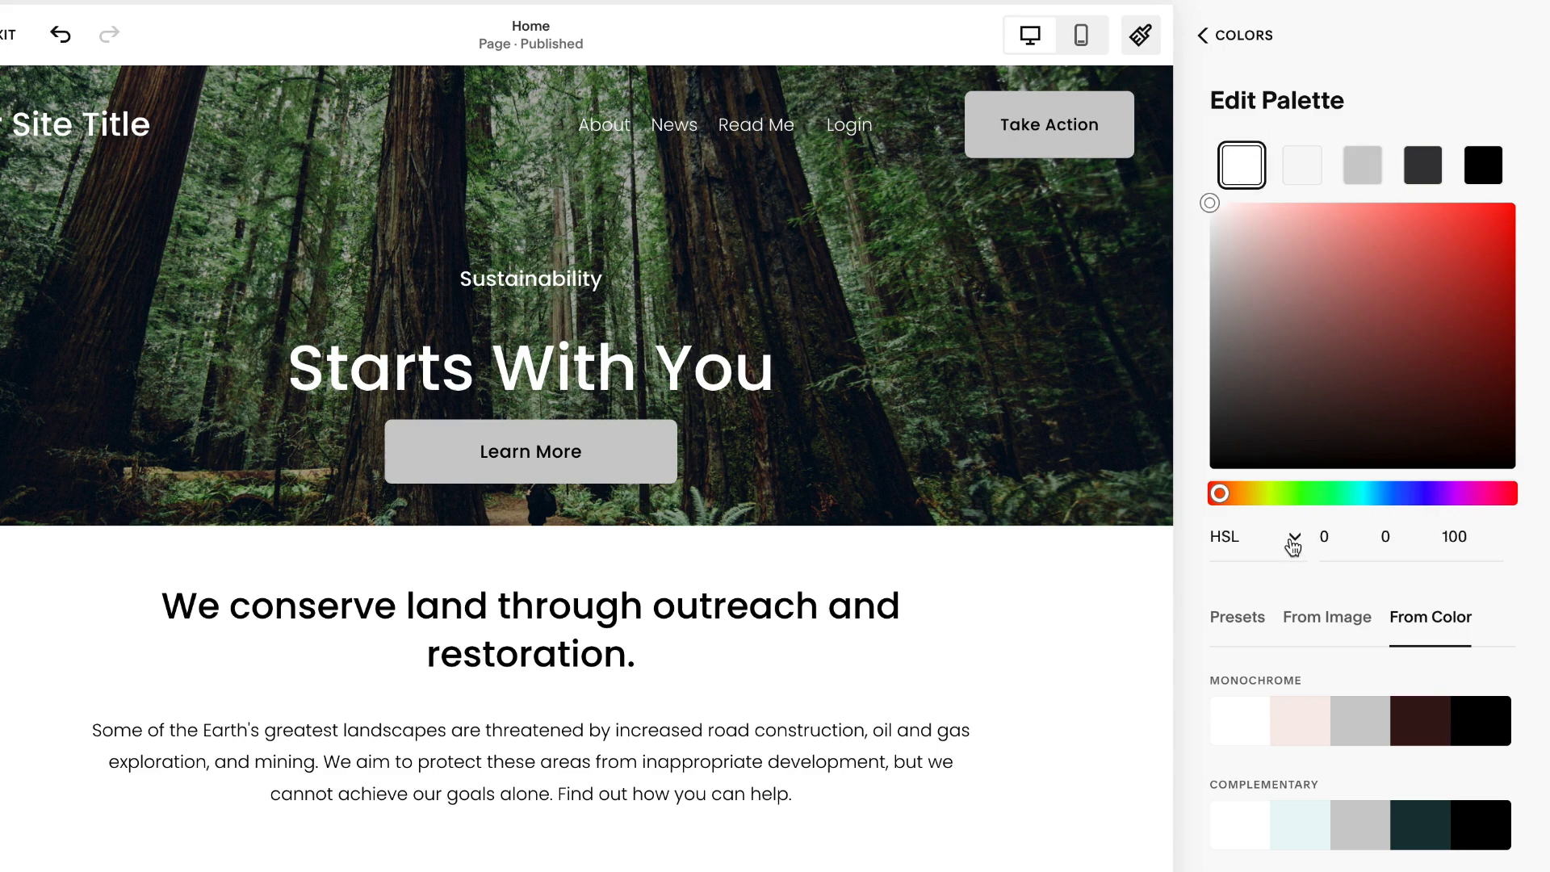
click(1296, 541)
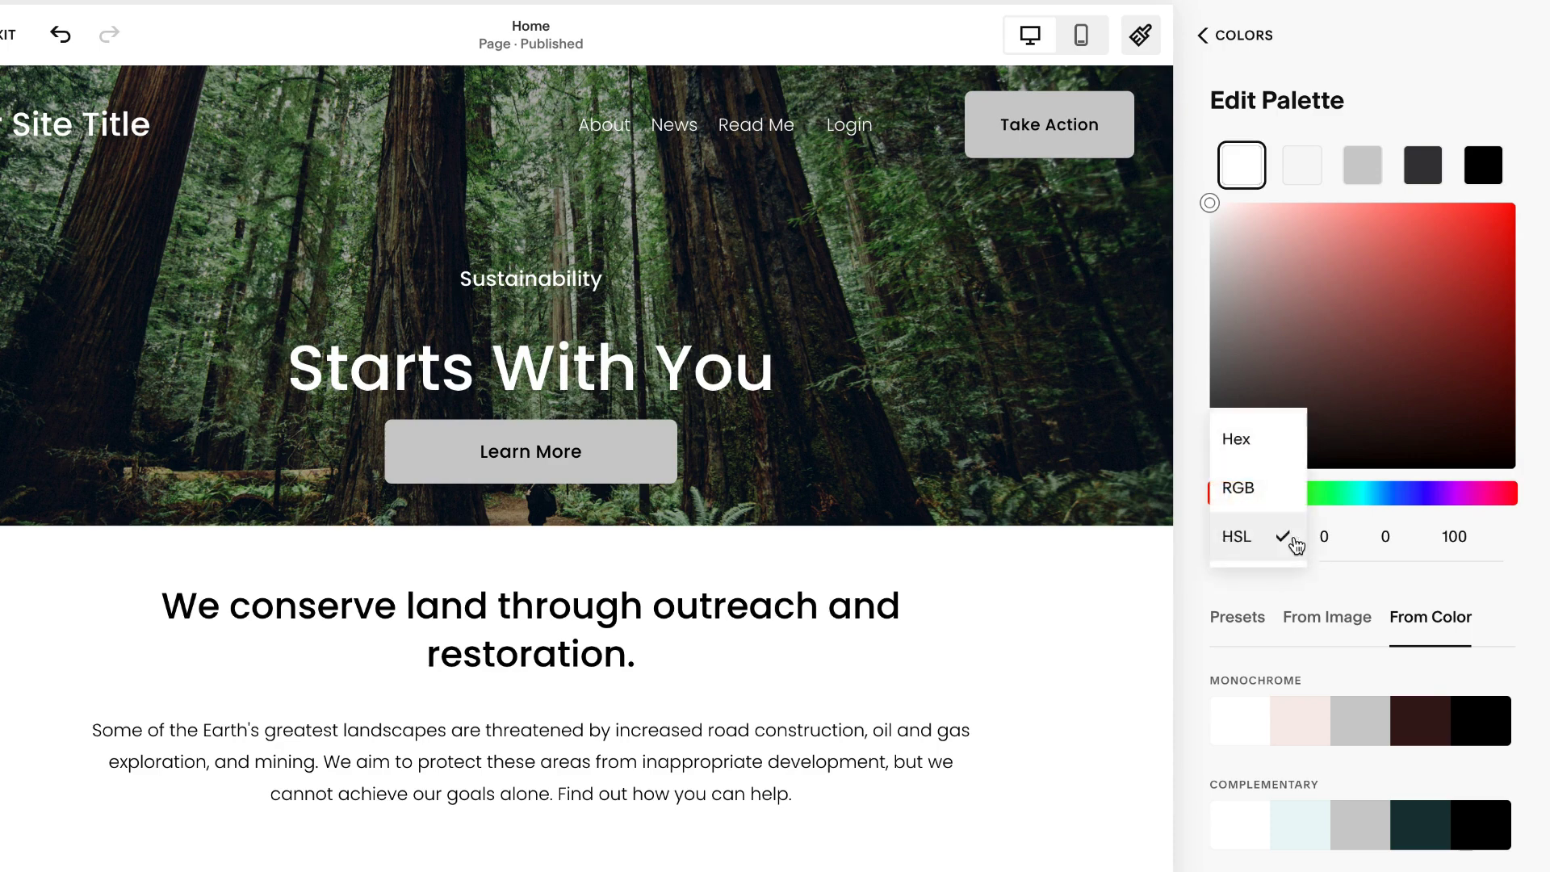
click(1247, 445)
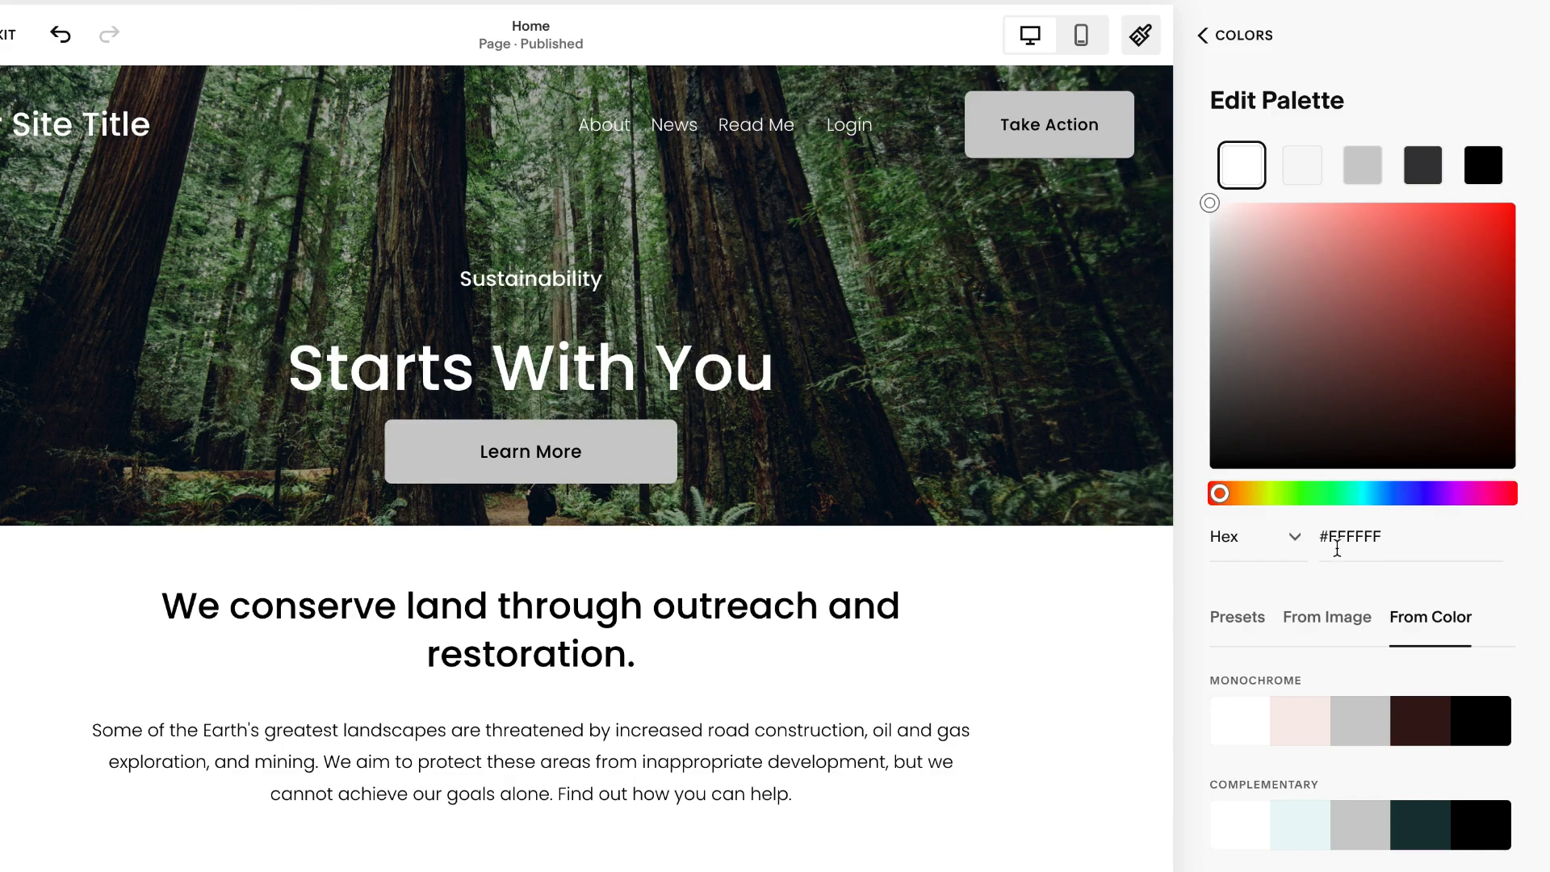
click(1355, 536)
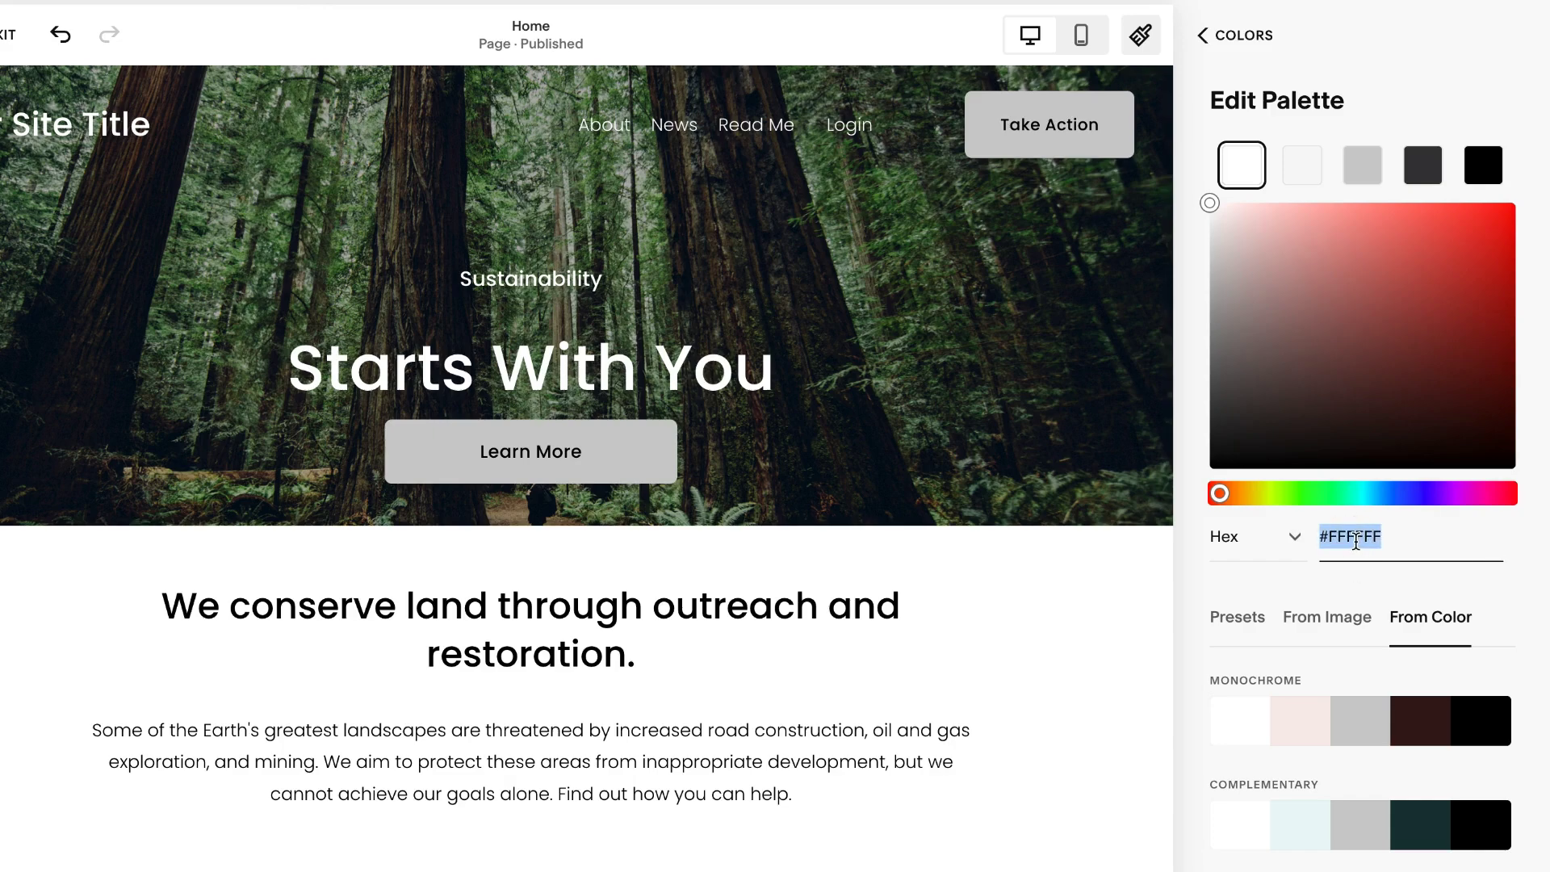
click(1289, 582)
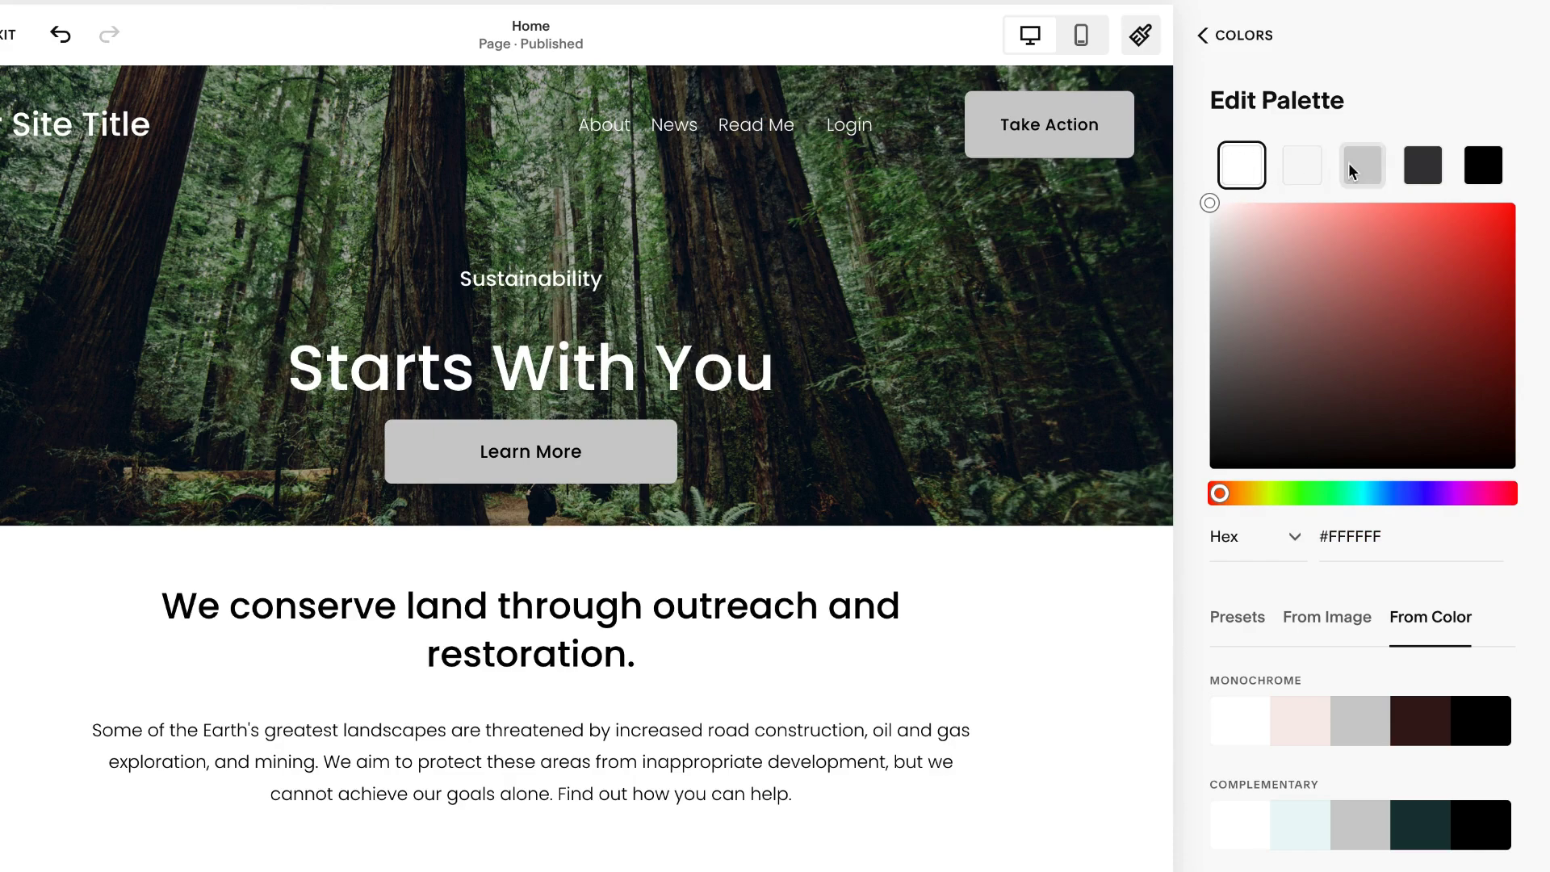
click(1484, 170)
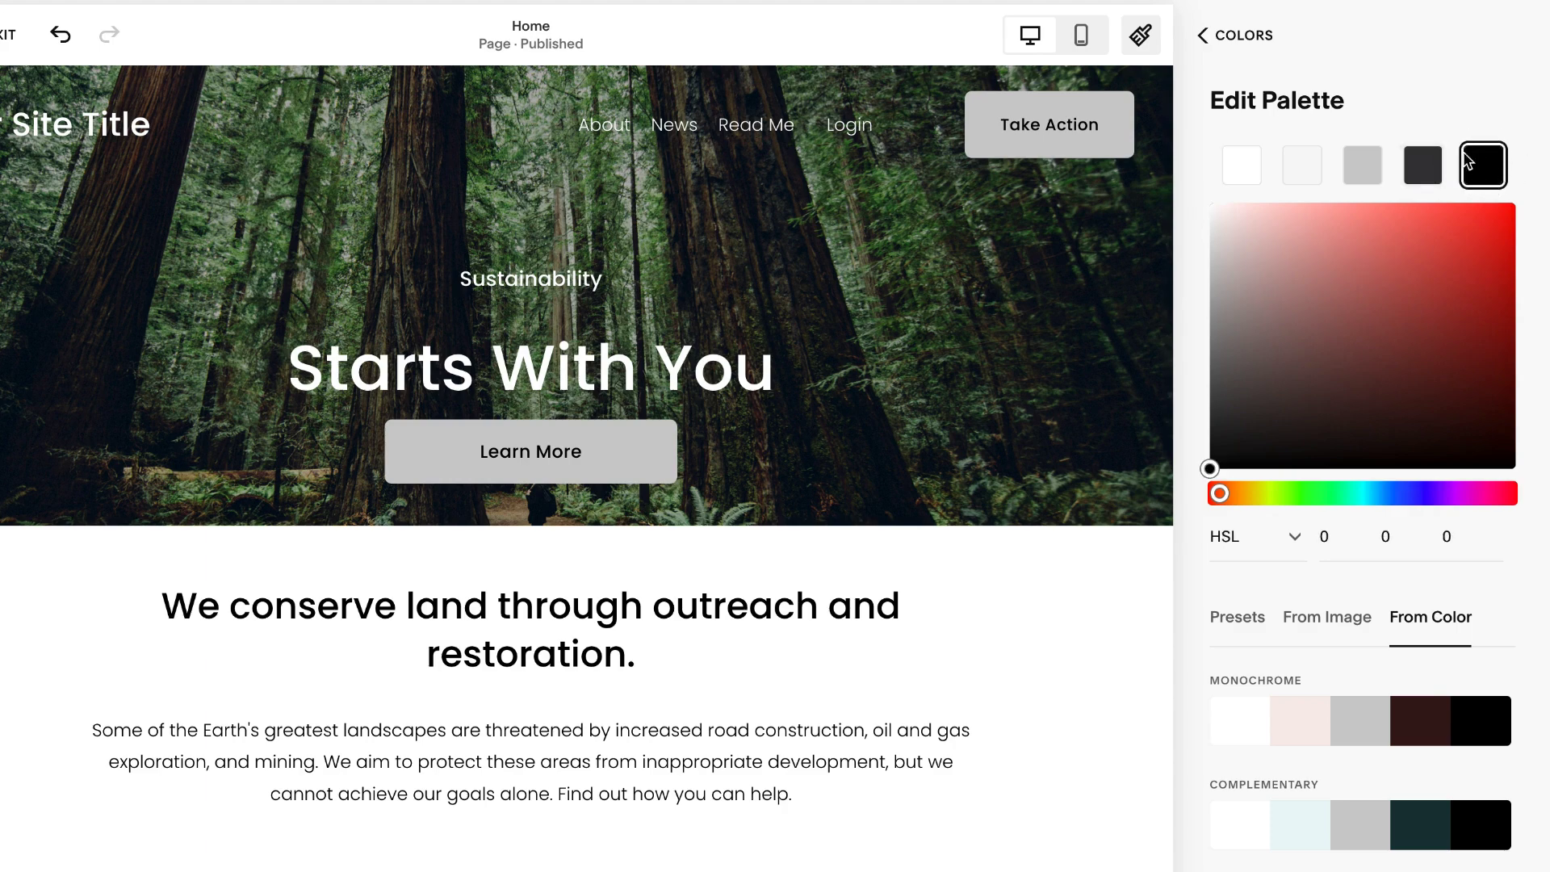
click(1243, 167)
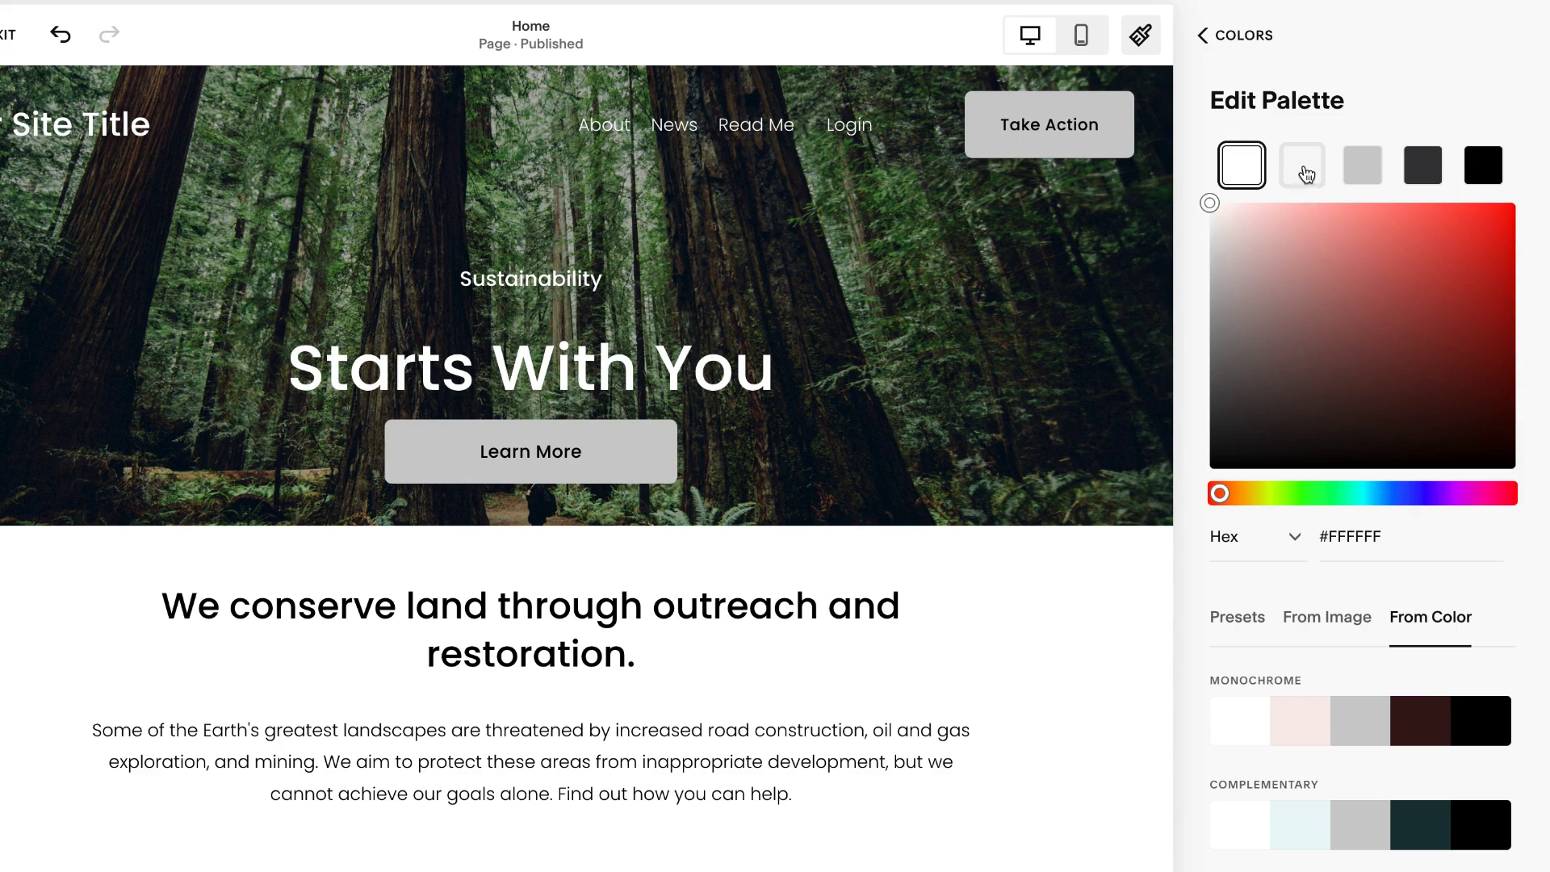
- Switch the second palette color to Hex format and set it to lavender gray #DFDDE2
click(1301, 172)
click(1294, 537)
click(1256, 443)
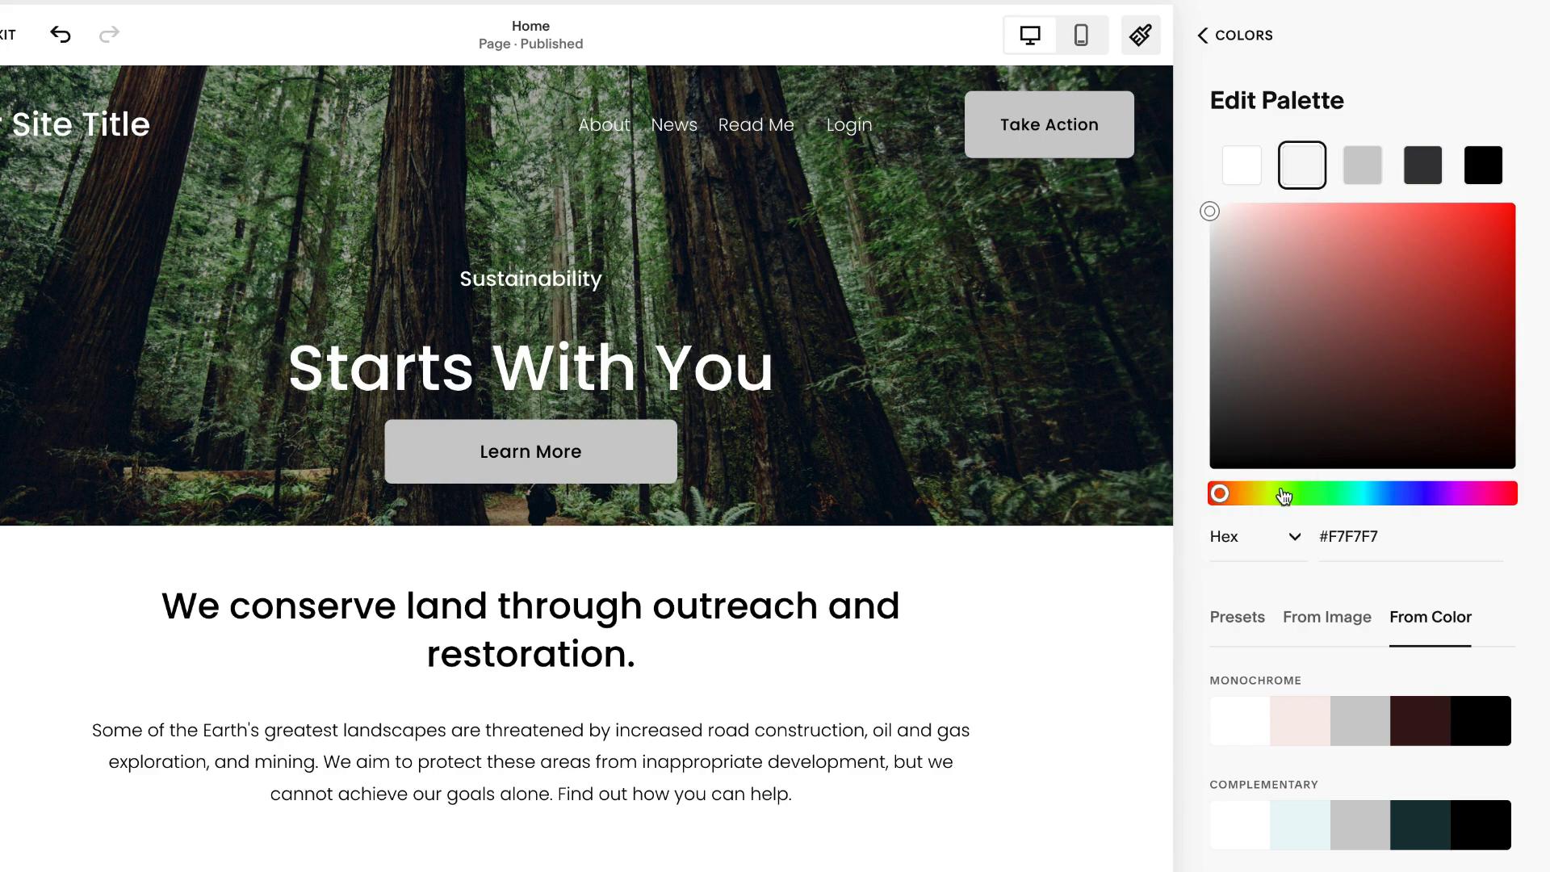
click(1345, 536)
key(ctrl+a)
text(#DFDDE2)
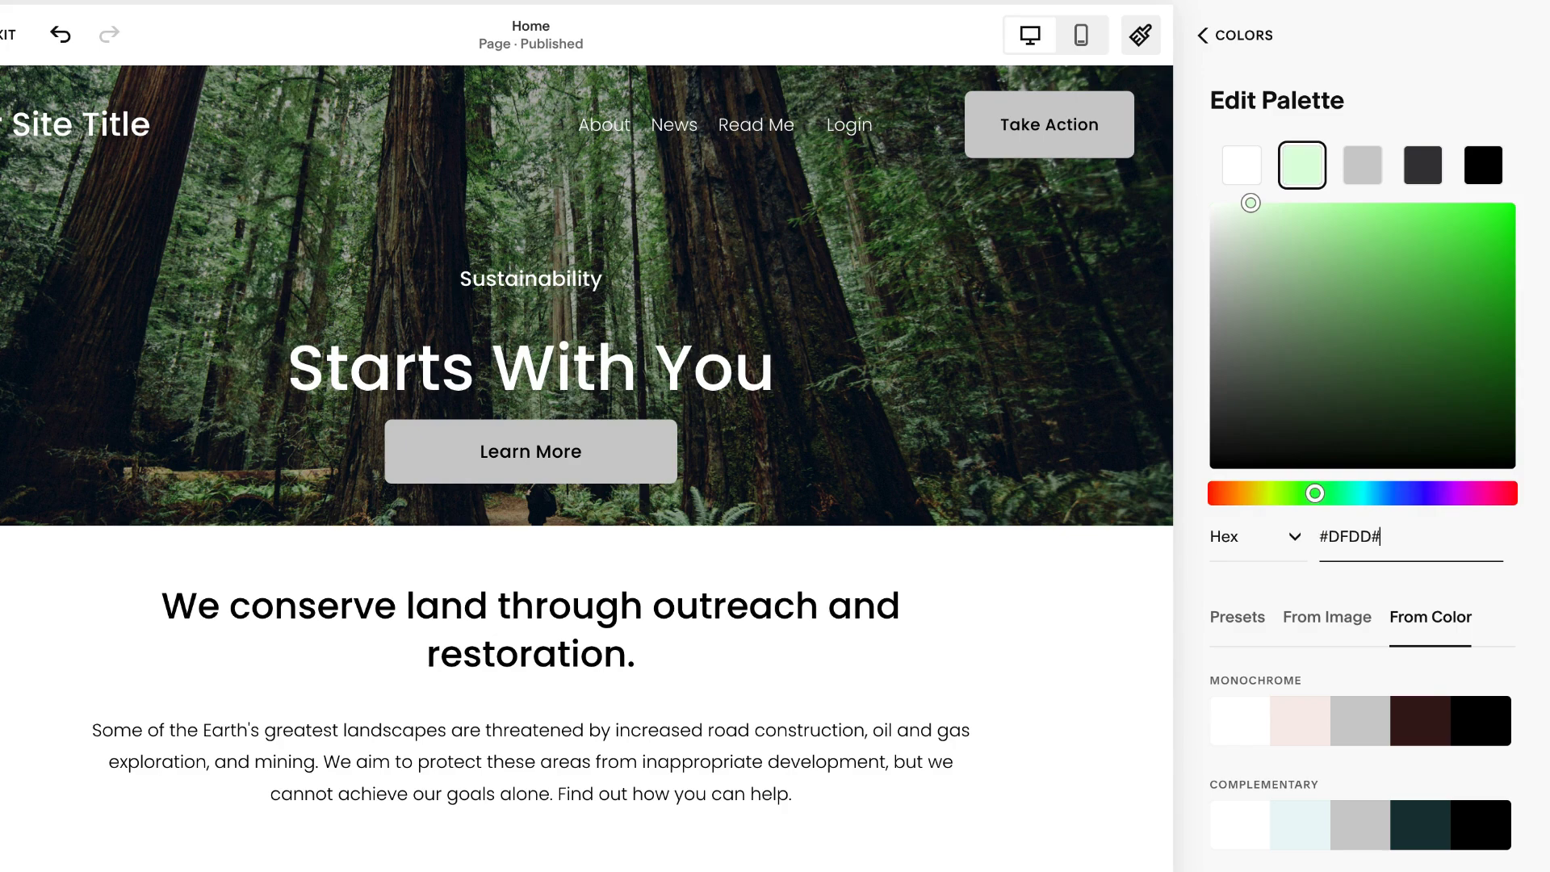
- Replace the middle palette color's hex code with one for a pale pink-beige
click(1362, 165)
click(1340, 536)
key(ctrl+a)
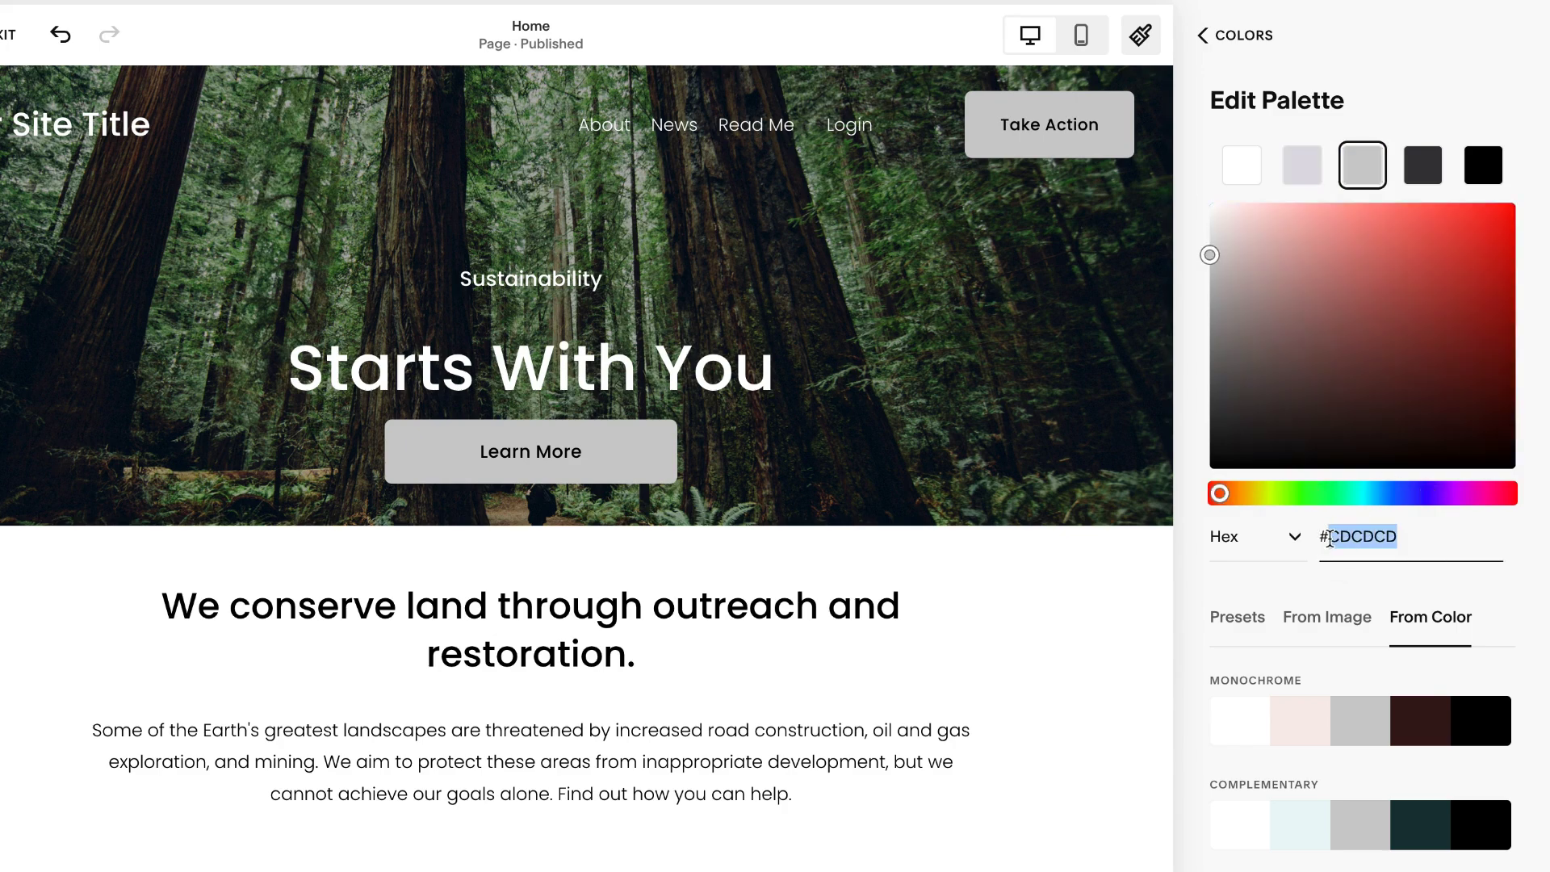
text(#E0D0D0)
- Set the fourth palette color to #E3BCA8 and the darkest one to #333333, closing the palette editor
click(1422, 165)
drag(1385, 537, 1331, 538)
text(E3BC)
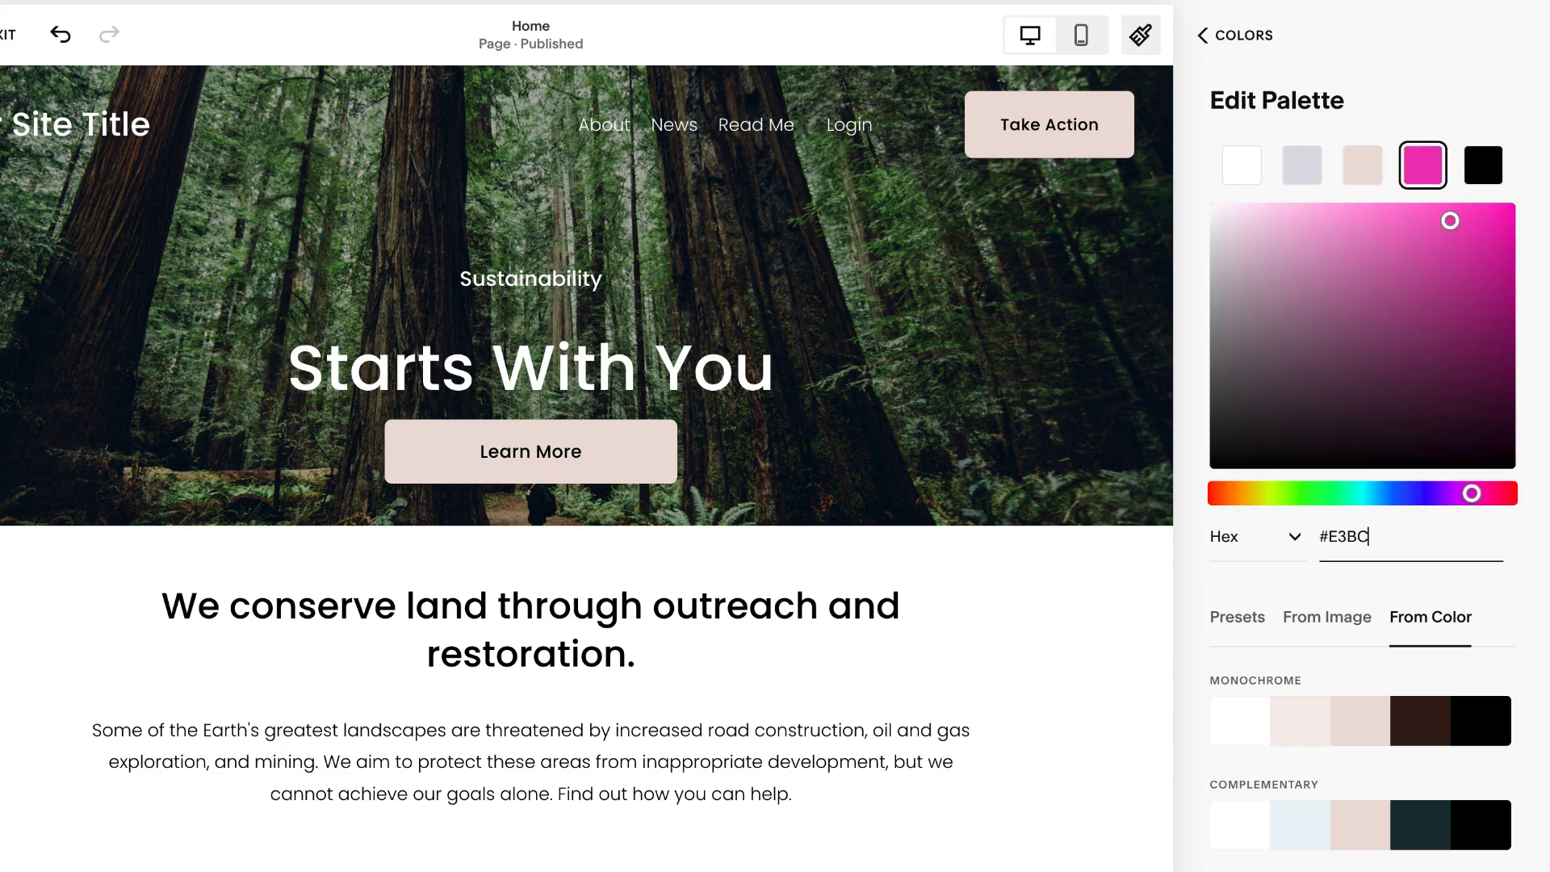
text(A8)
click(1494, 174)
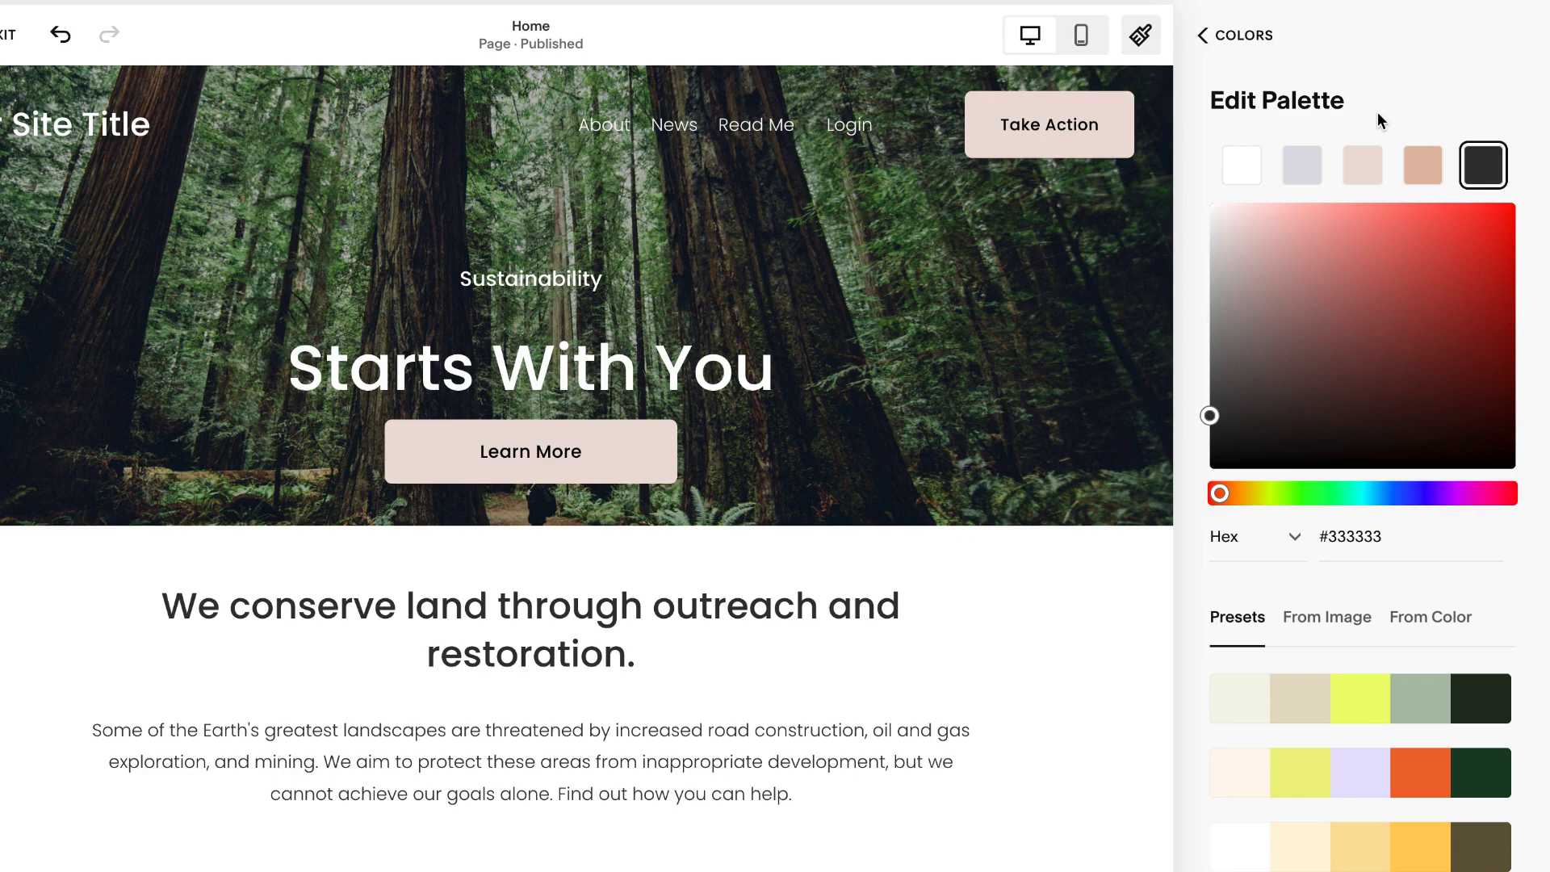
click(1239, 38)
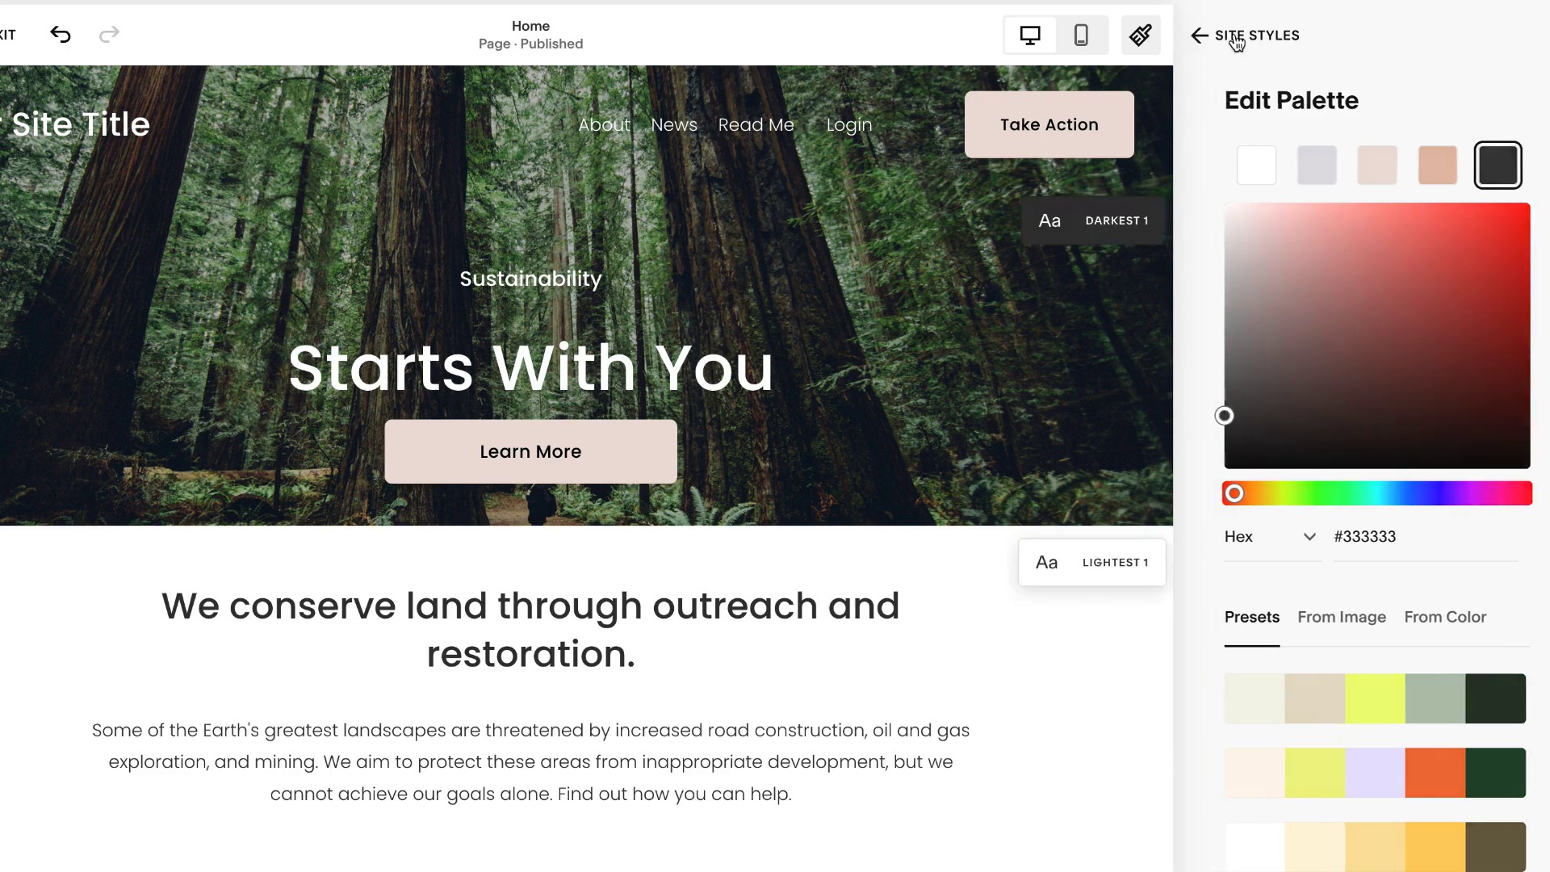
- Examine the section color themes used on this page and the other themes generated from the palette
scroll(1283, 275, down, 3)
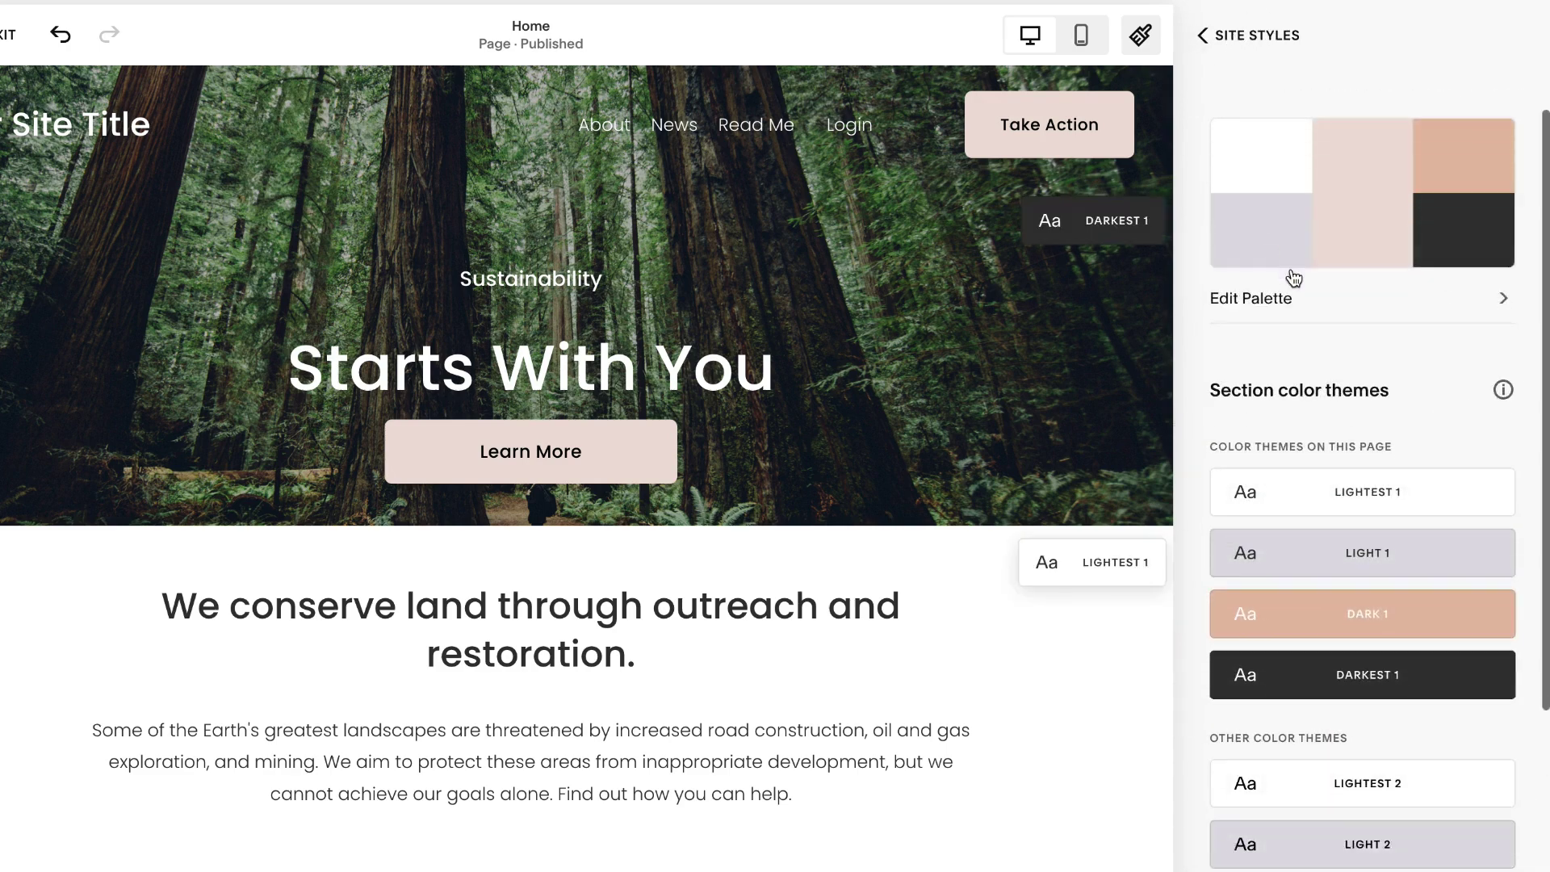
drag(1402, 168, 1196, 171)
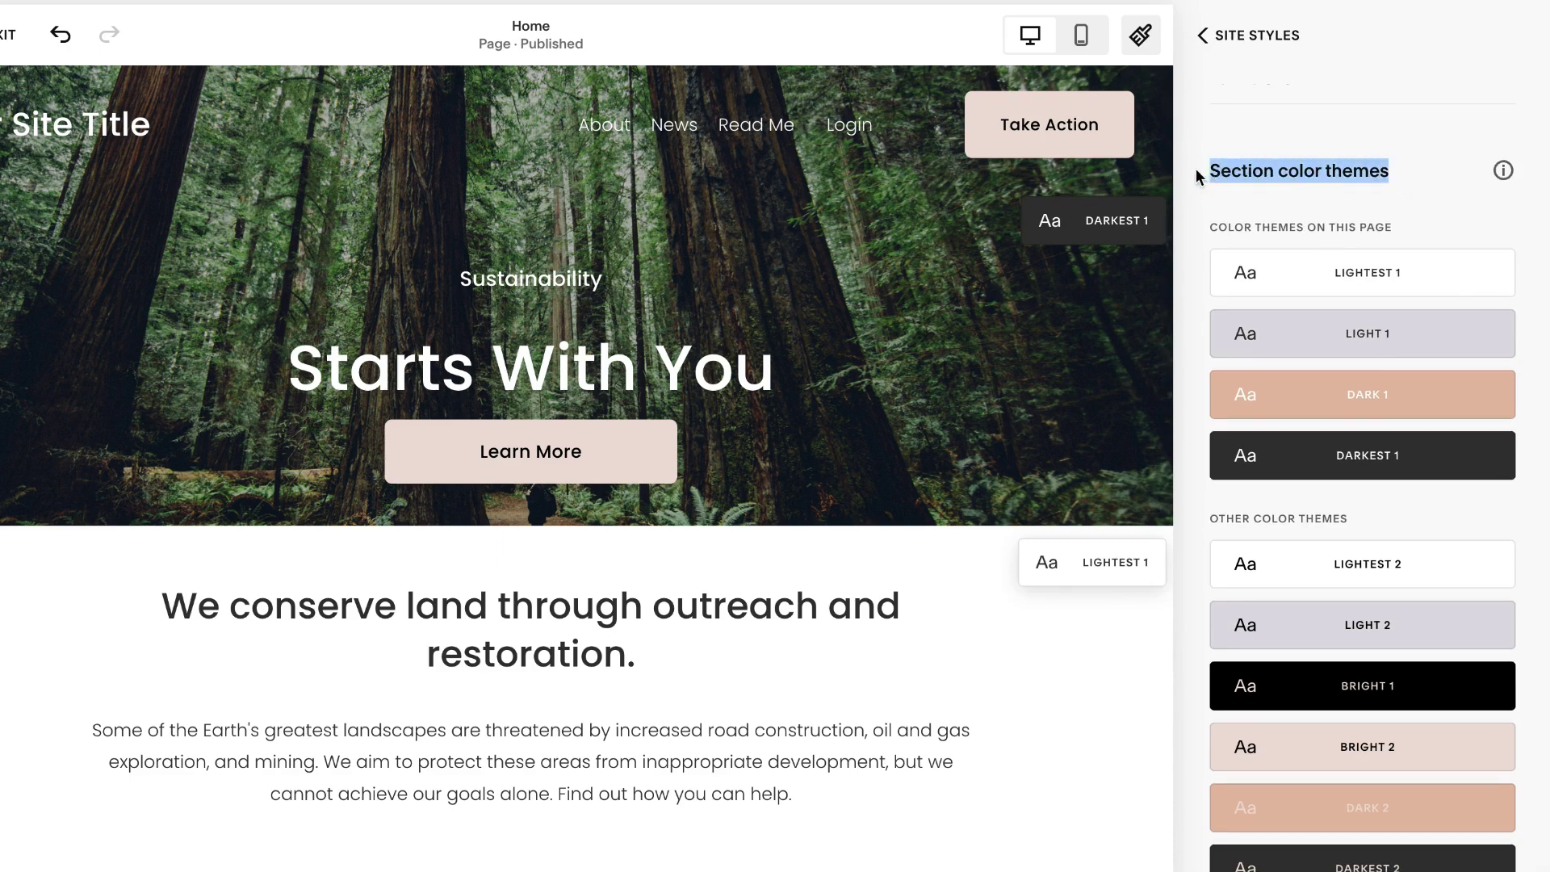
click(1416, 168)
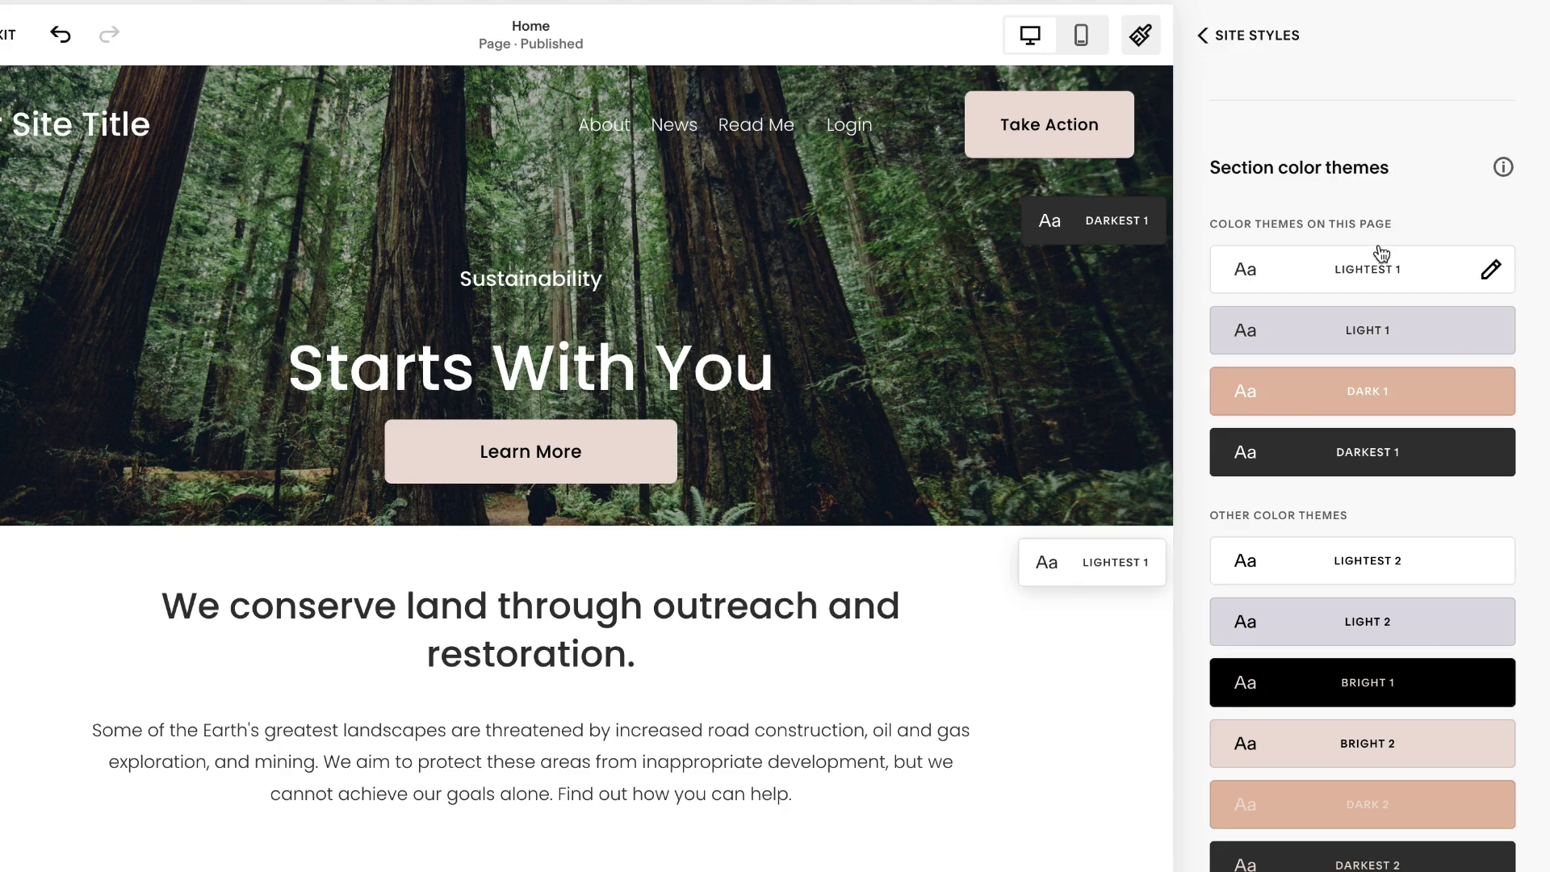
scroll(1380, 250, down, 1)
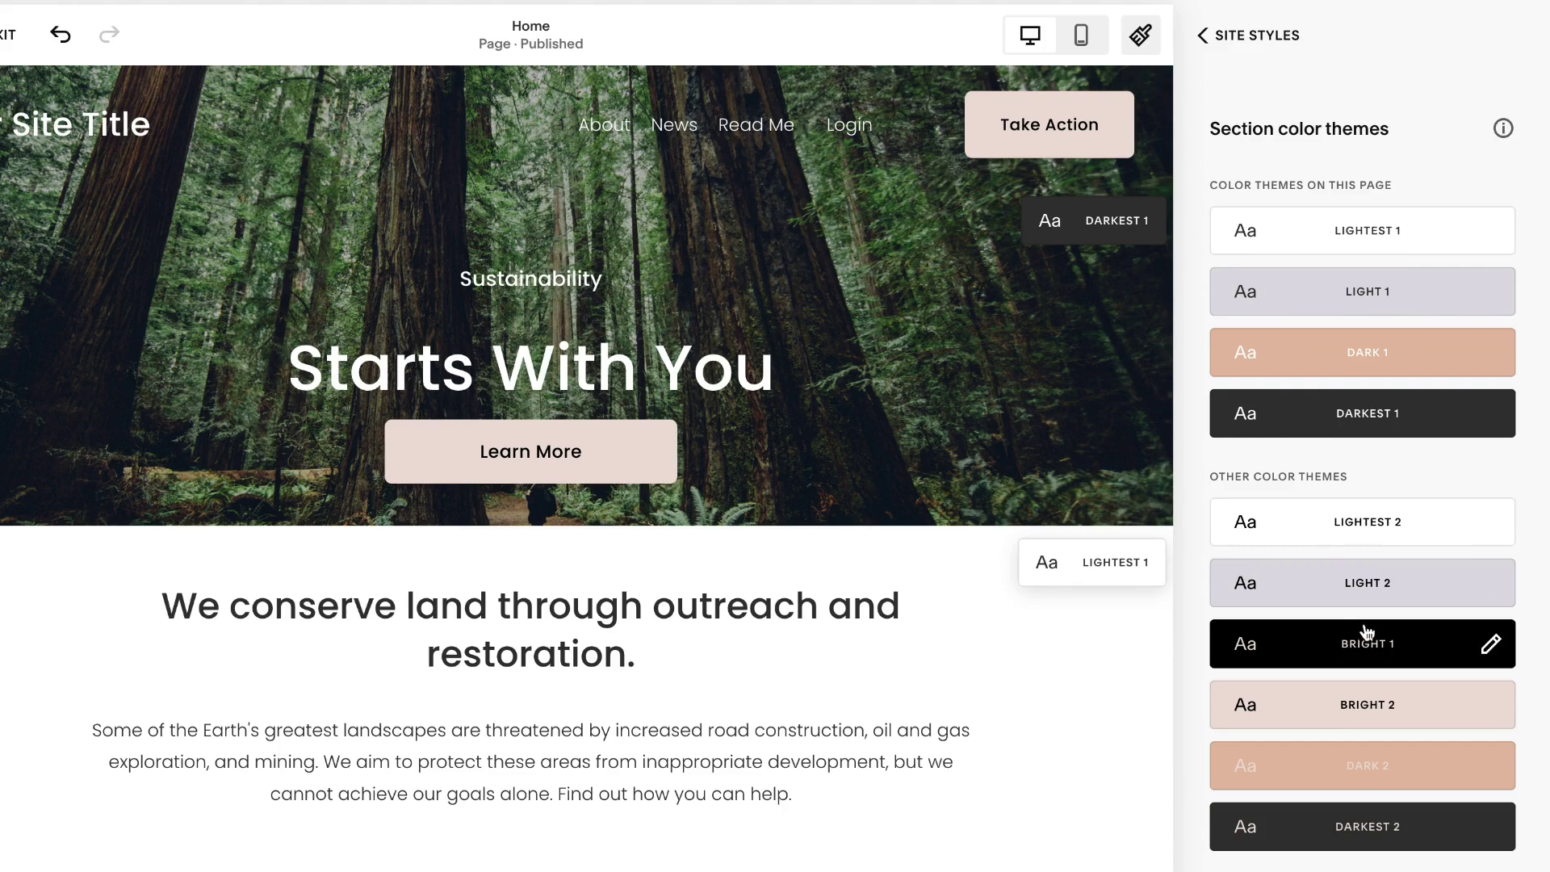
scroll(1370, 635, up, 5)
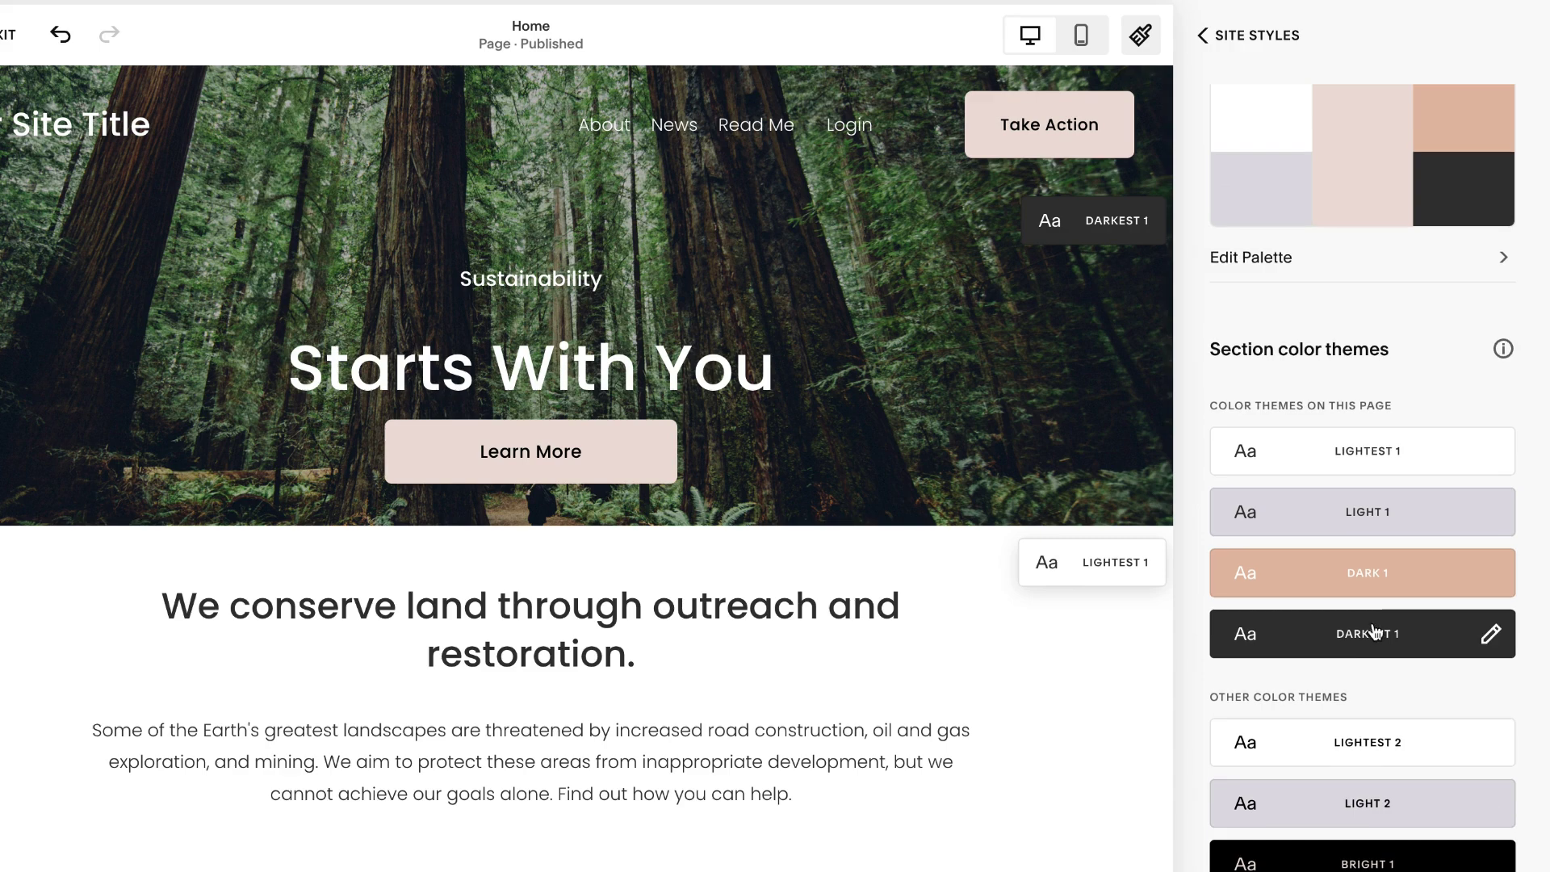
scroll(1375, 632, down, 3)
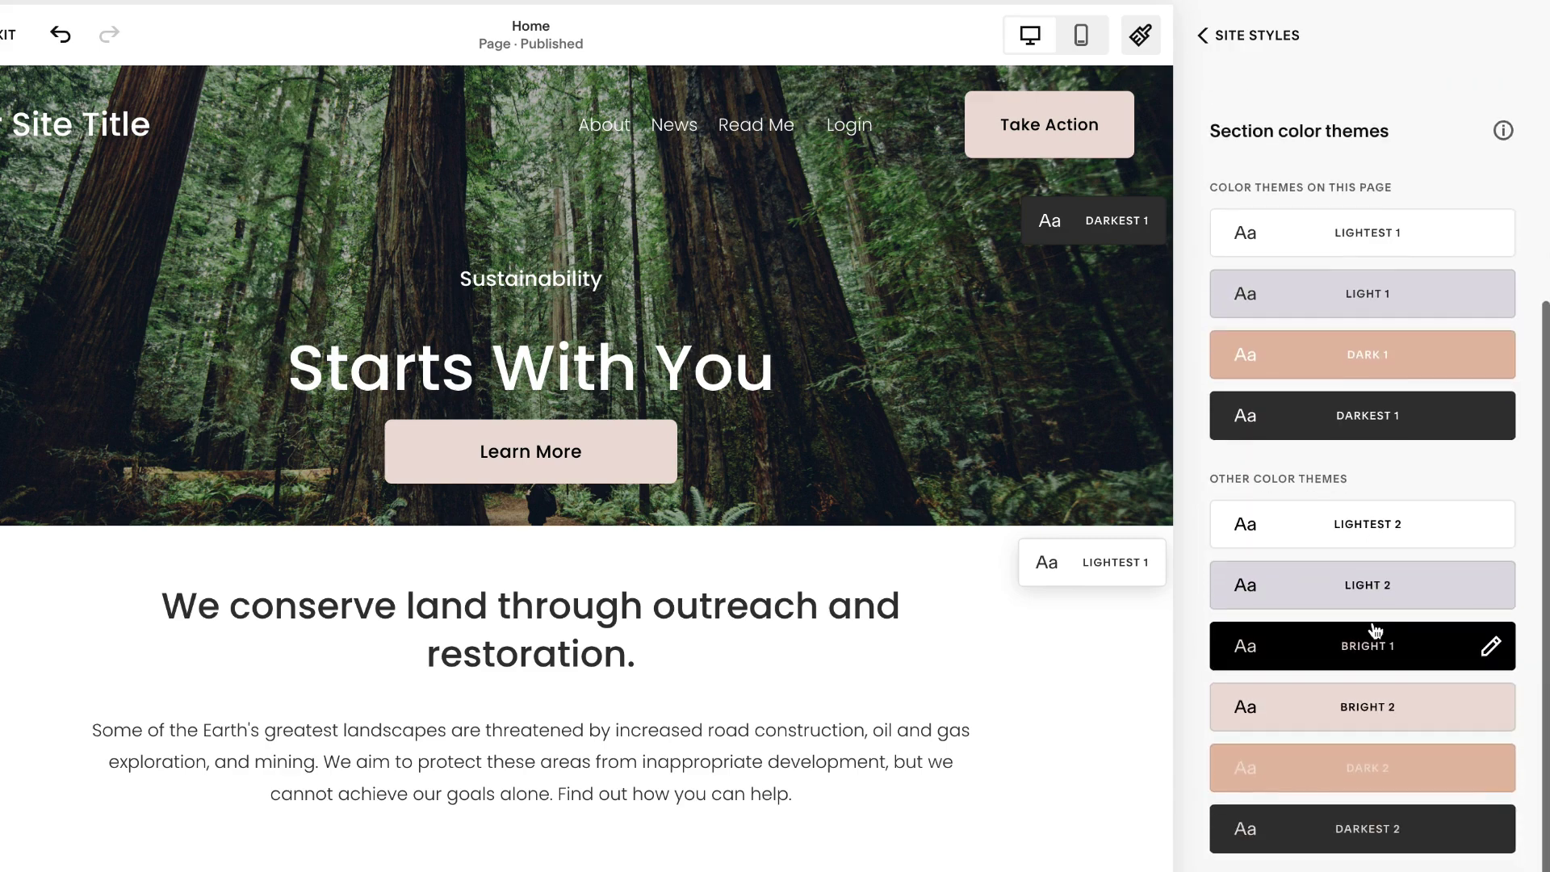
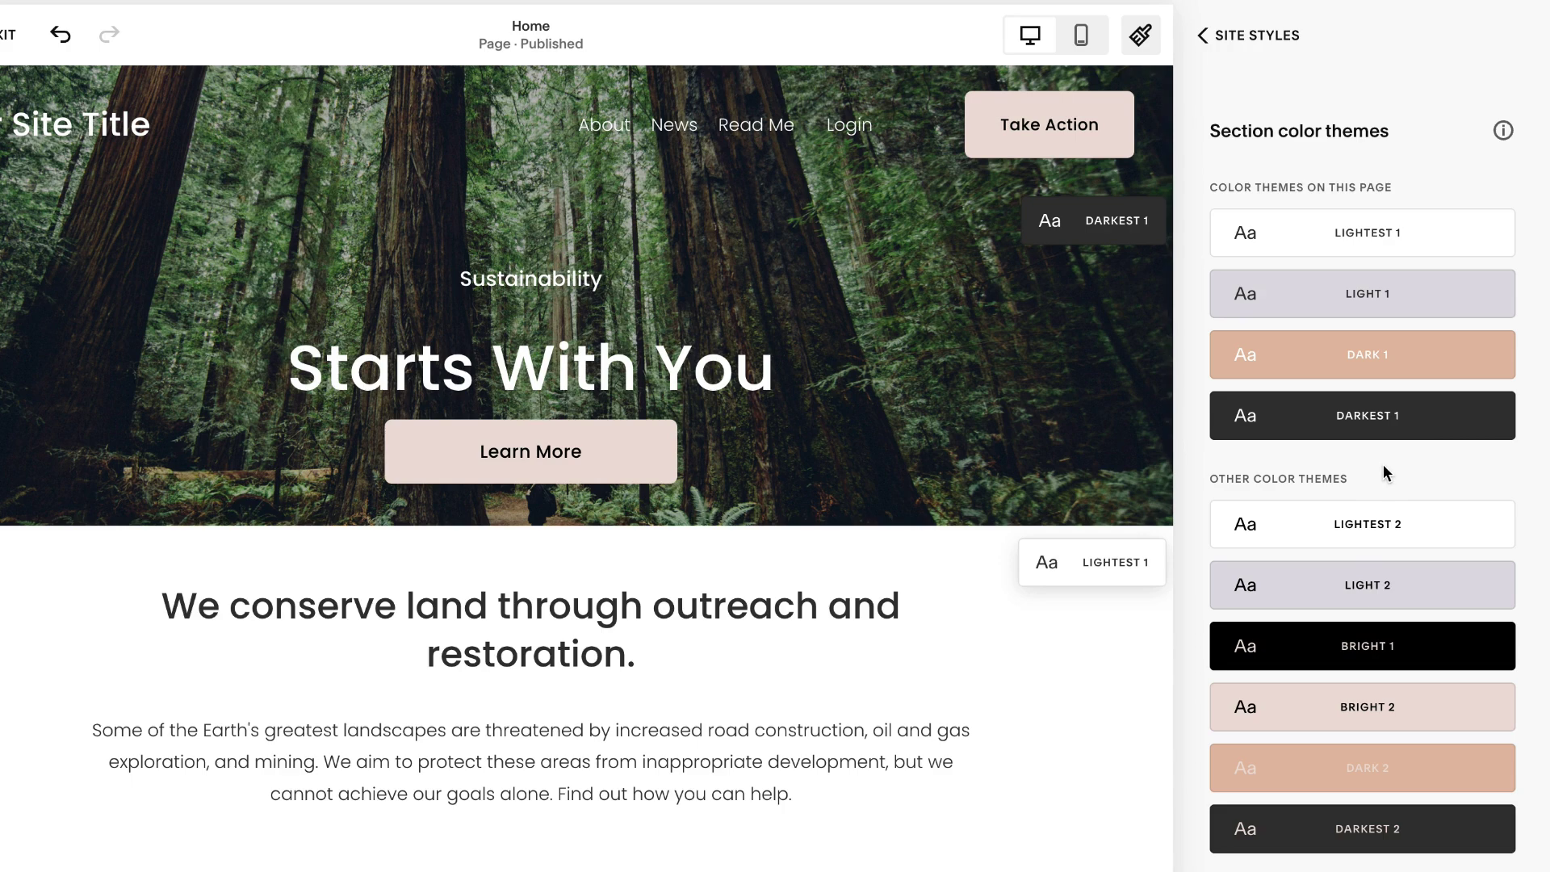
- Open the Lightest 1 color theme for editing and review its color settings for individual site elements
scroll(1393, 473, up, 4)
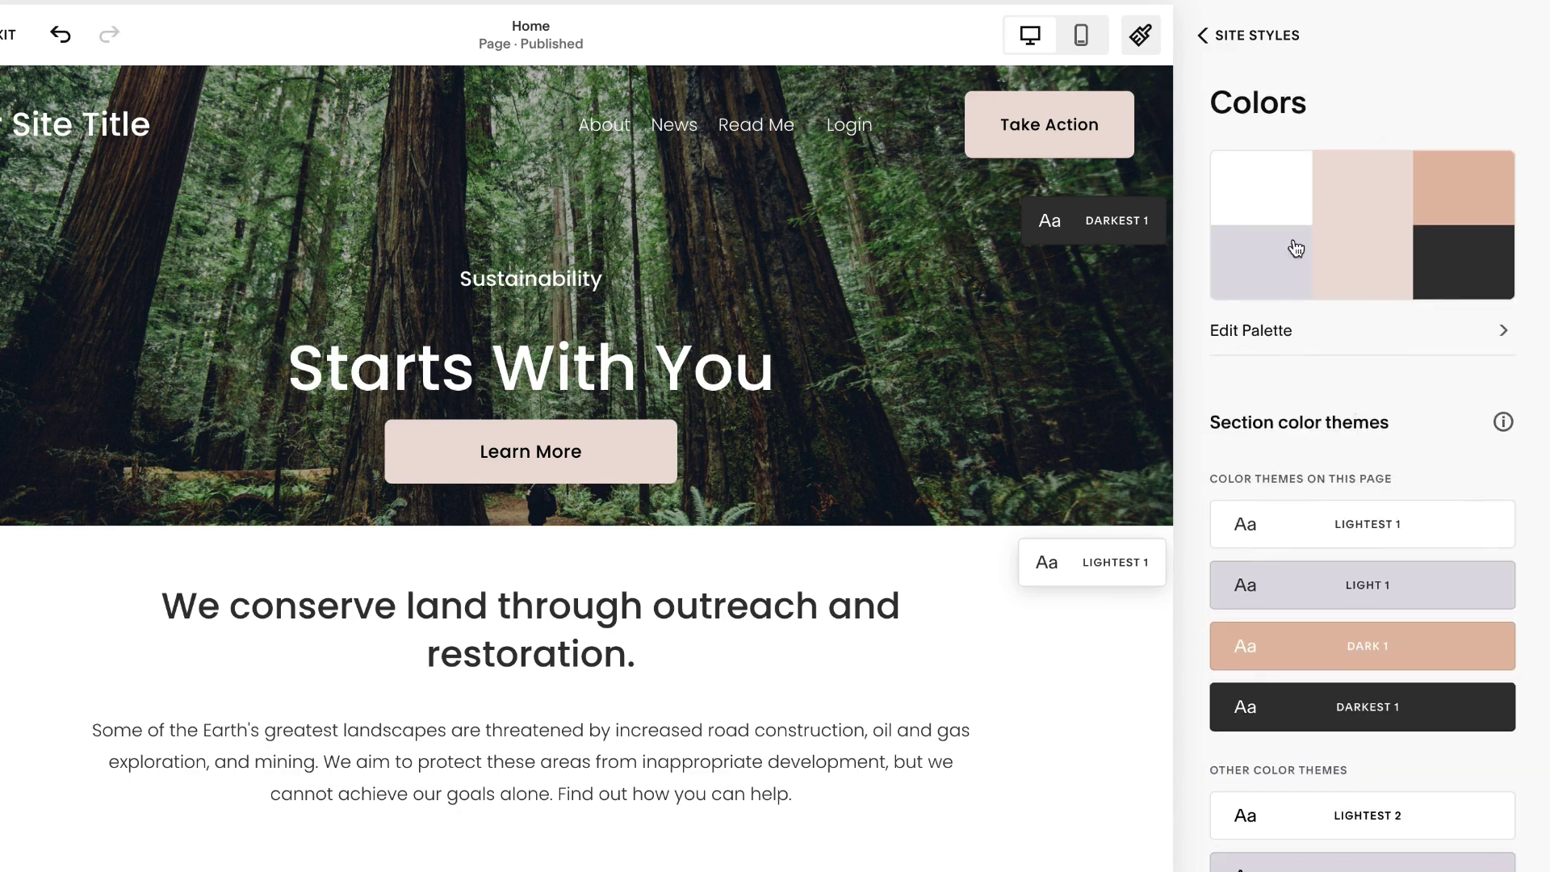
scroll(1365, 514, down, 4)
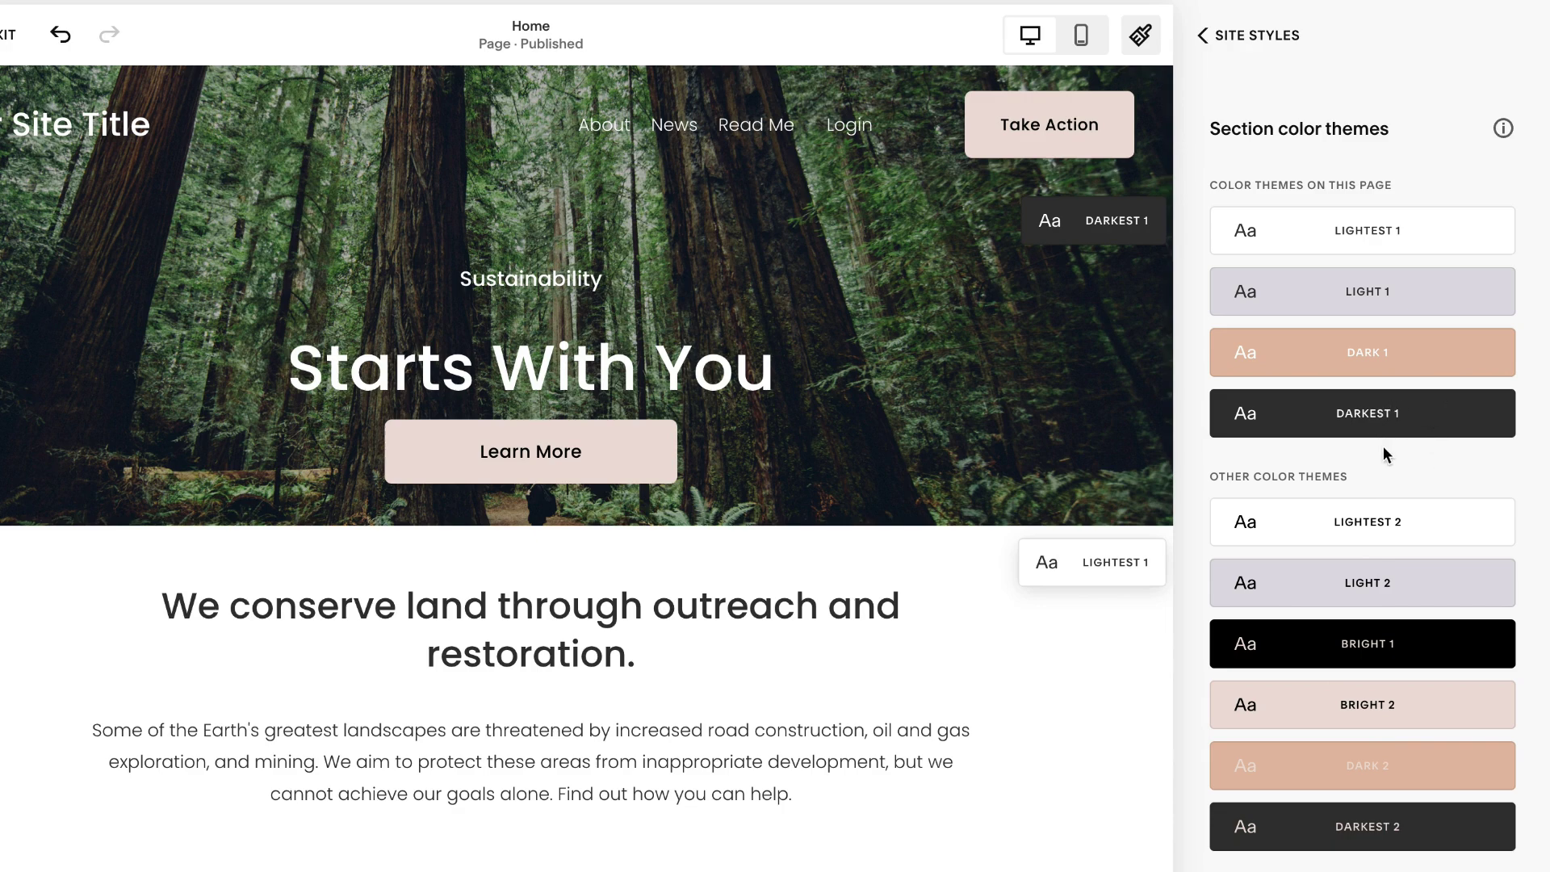
click(1359, 239)
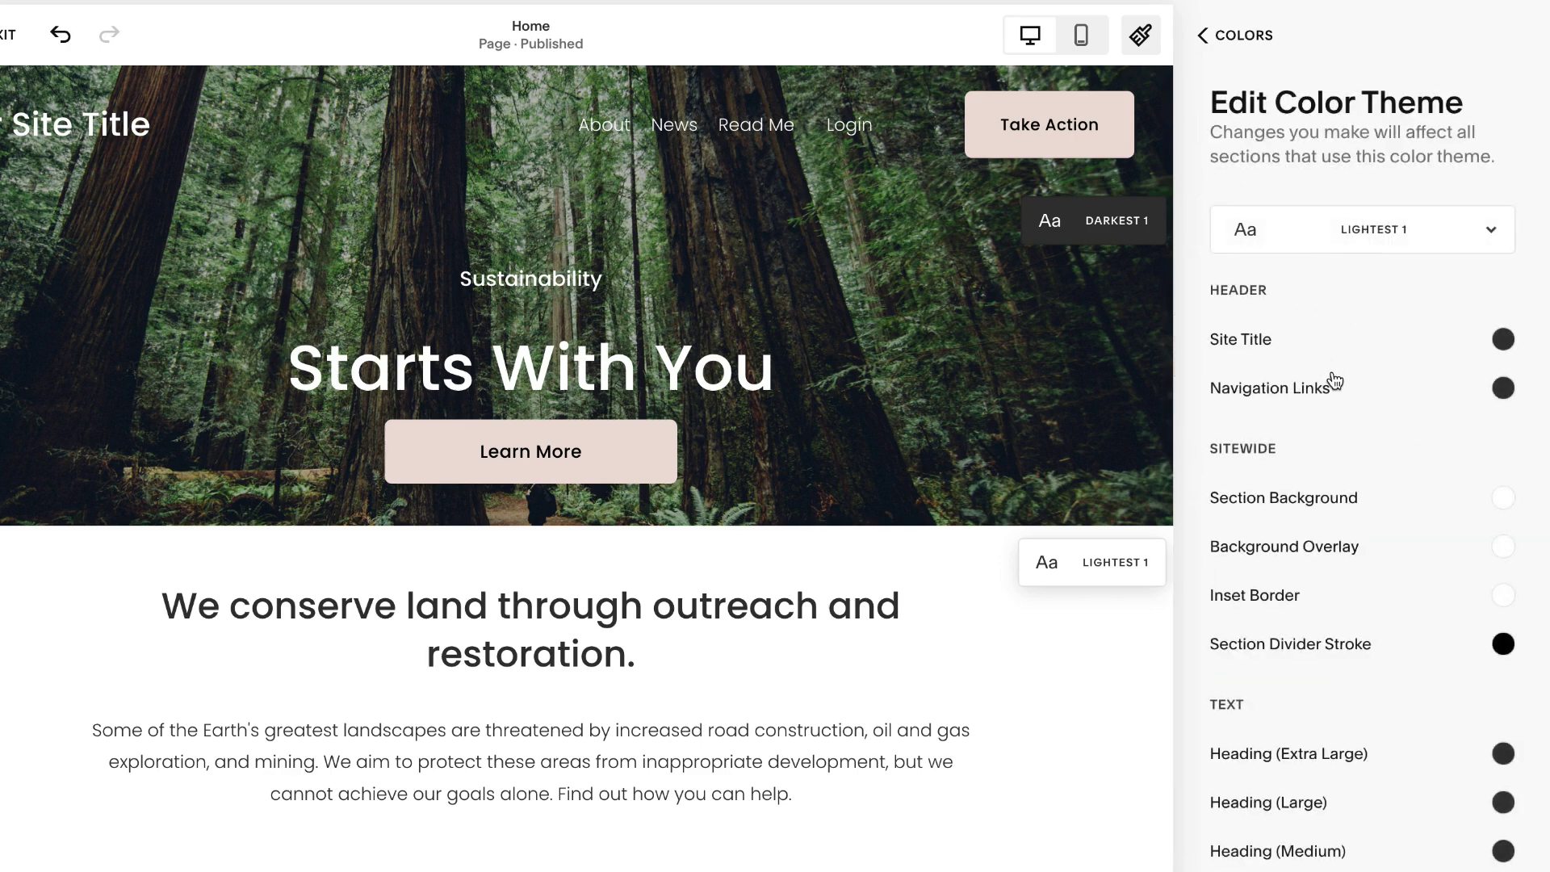
scroll(1334, 380, down, 5)
scroll(1334, 380, down, 12)
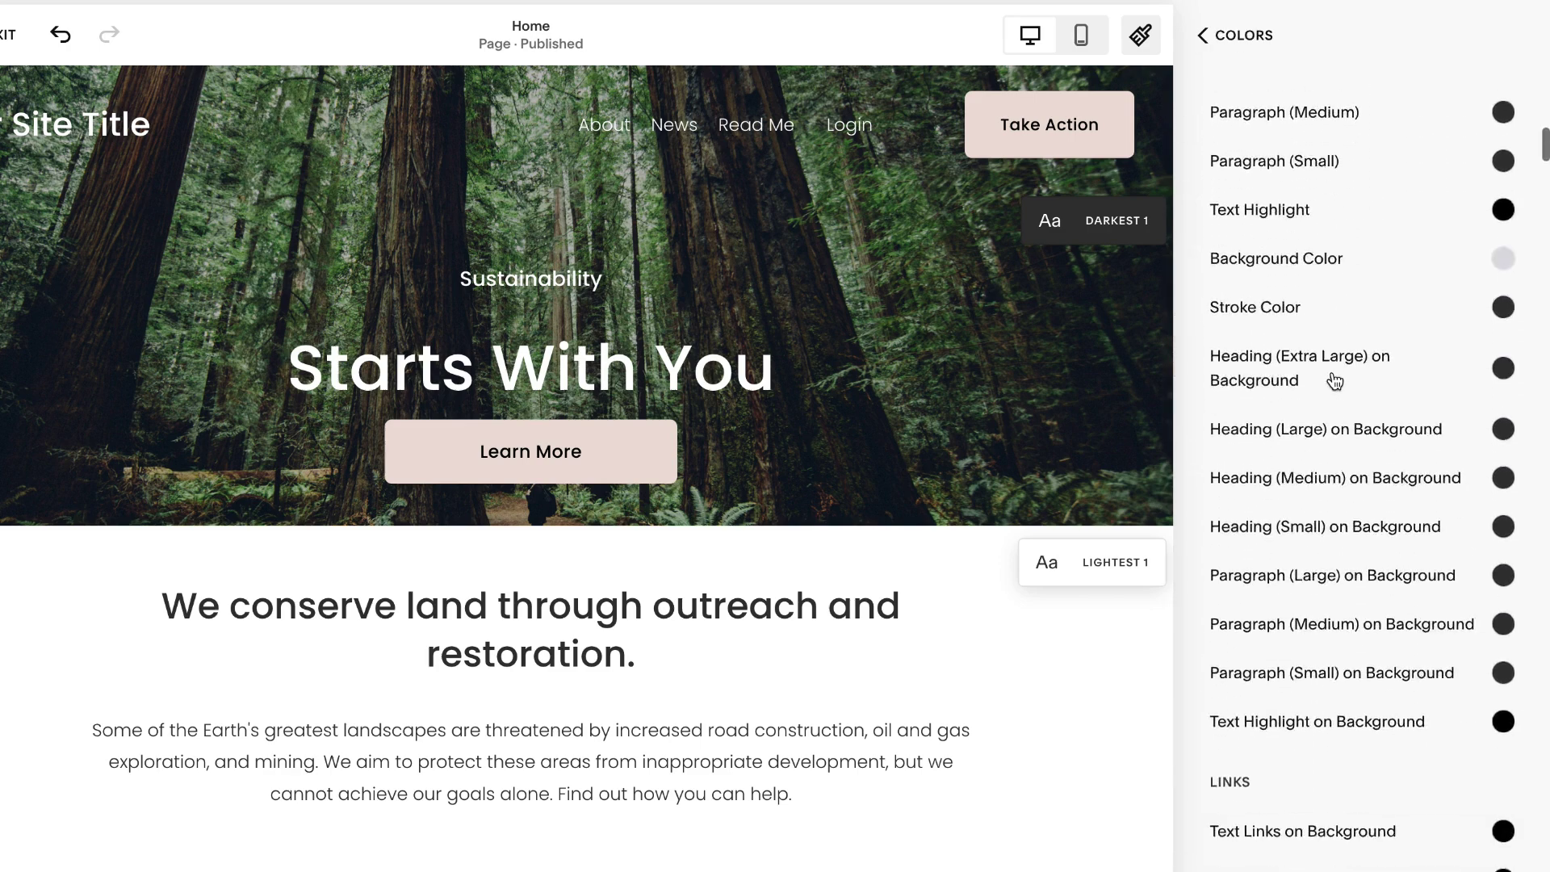
scroll(1334, 379, up, 15)
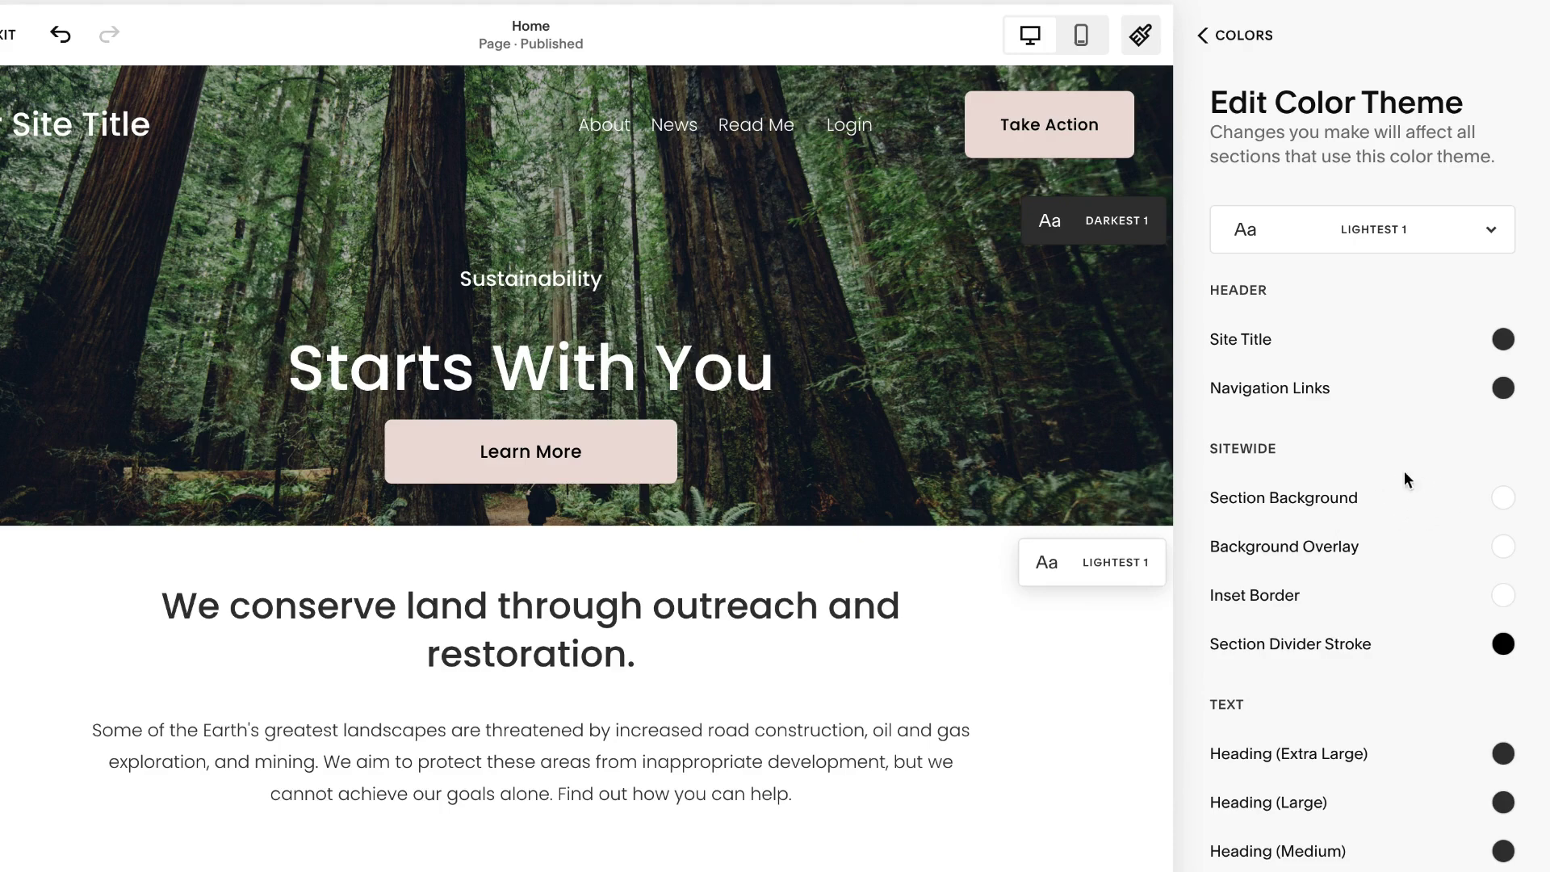
- Try a custom coral red and palette colors as the Lightest 1 theme's Section Background, then restore palette white
click(1505, 500)
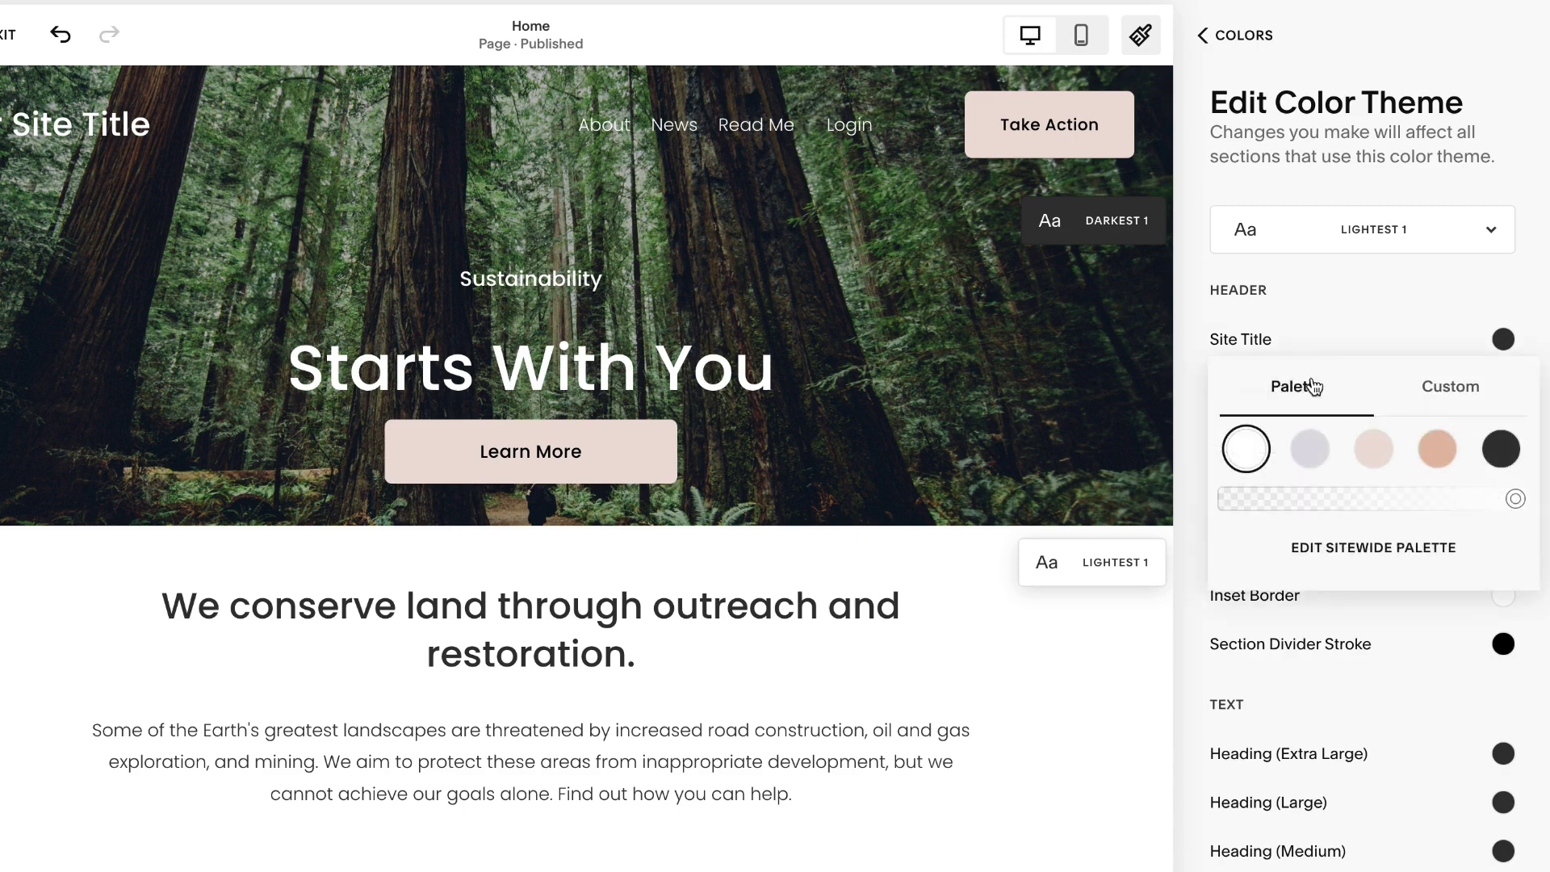
click(1458, 391)
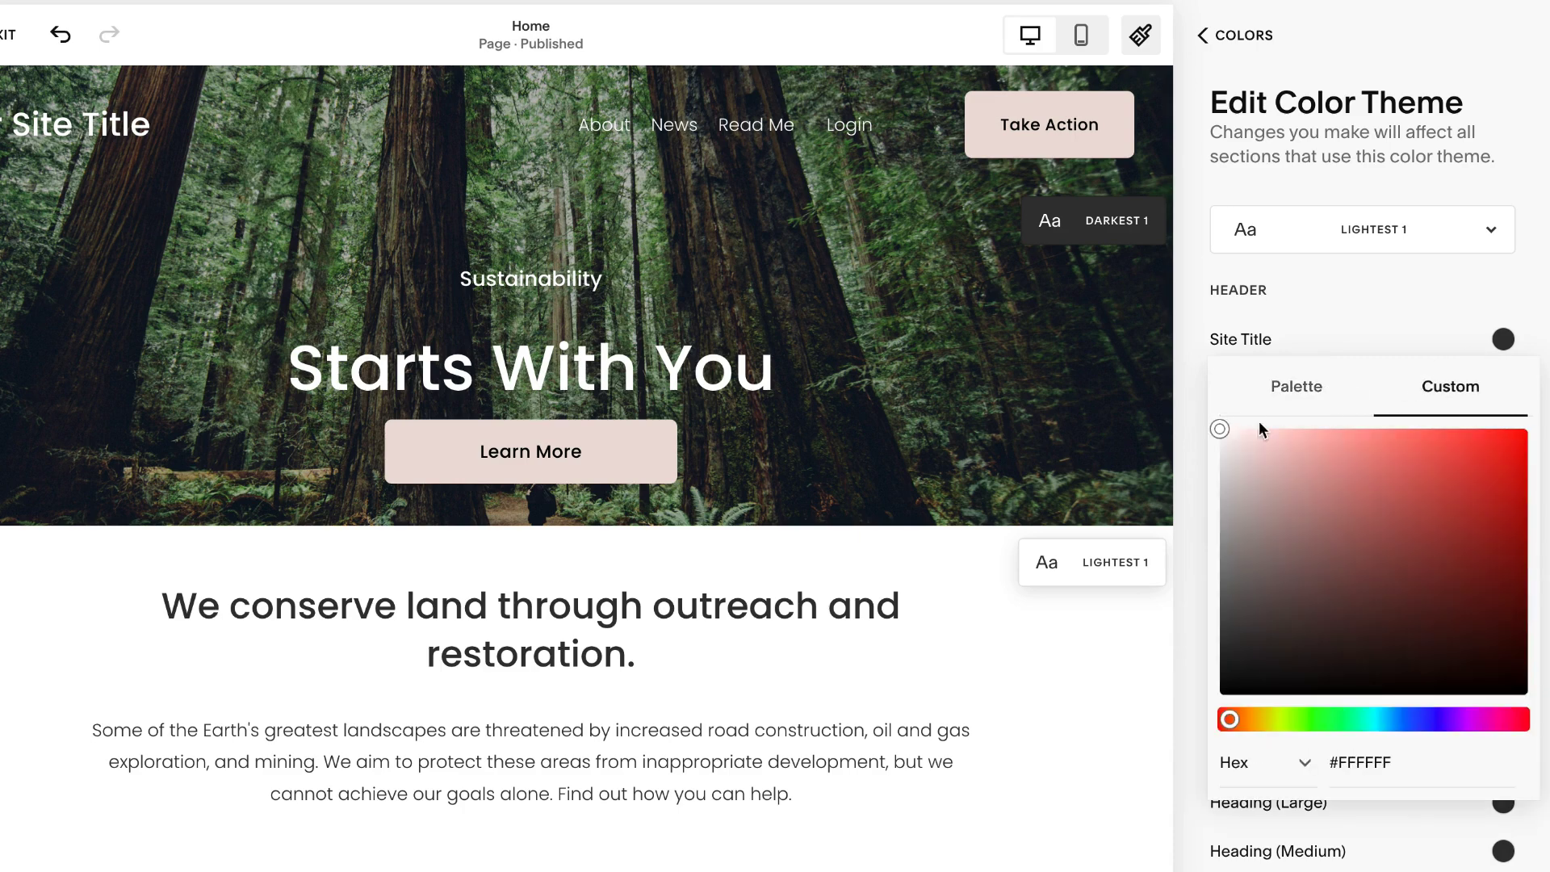
drag(1294, 474, 1364, 323)
click(1295, 284)
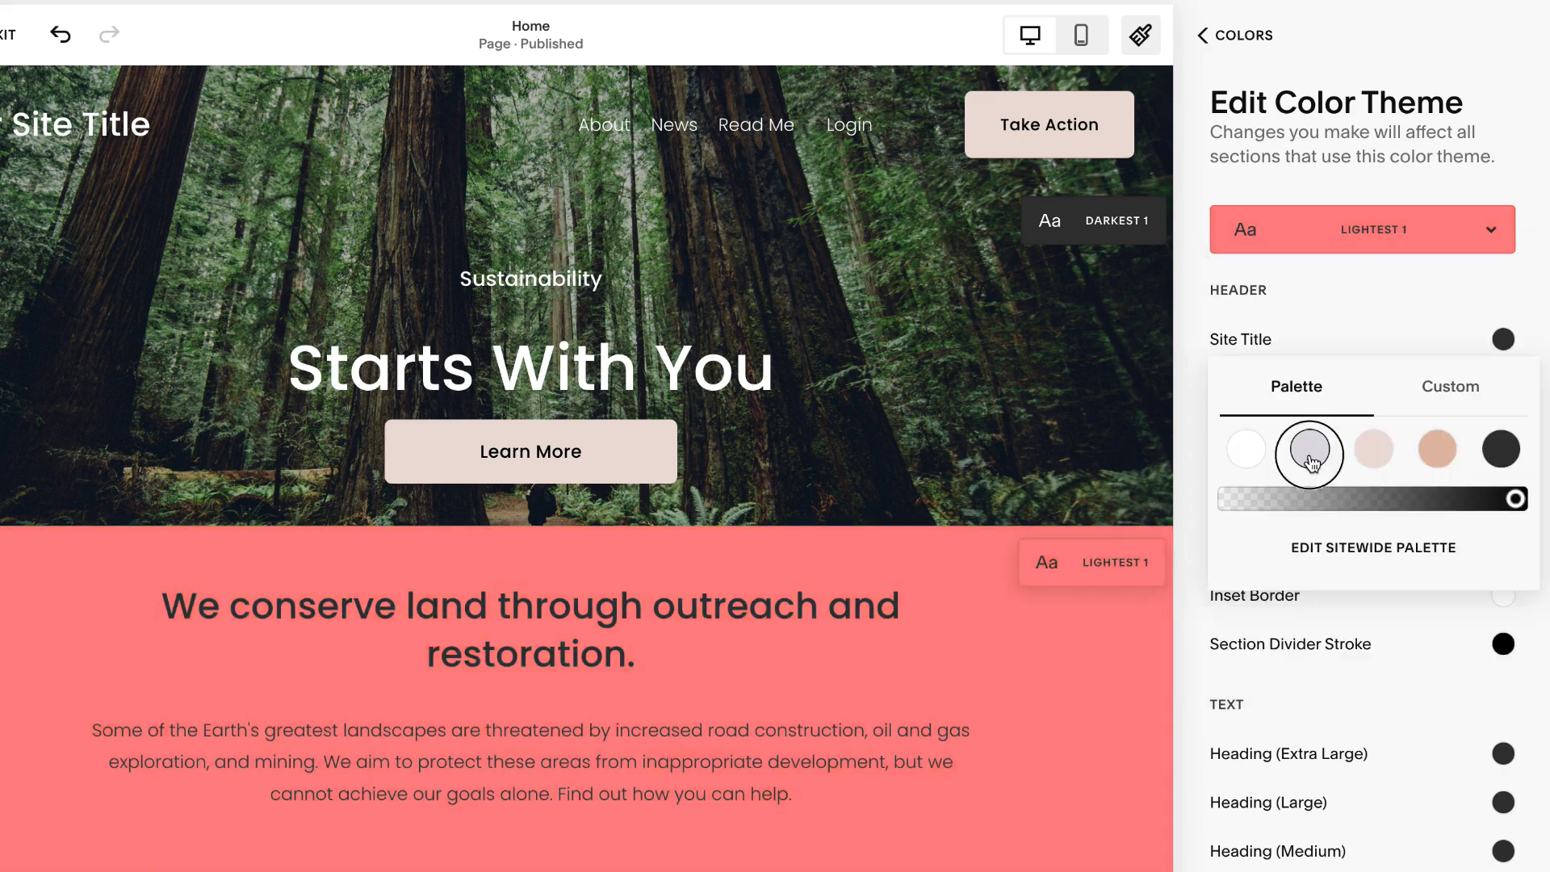
click(1309, 449)
click(1372, 448)
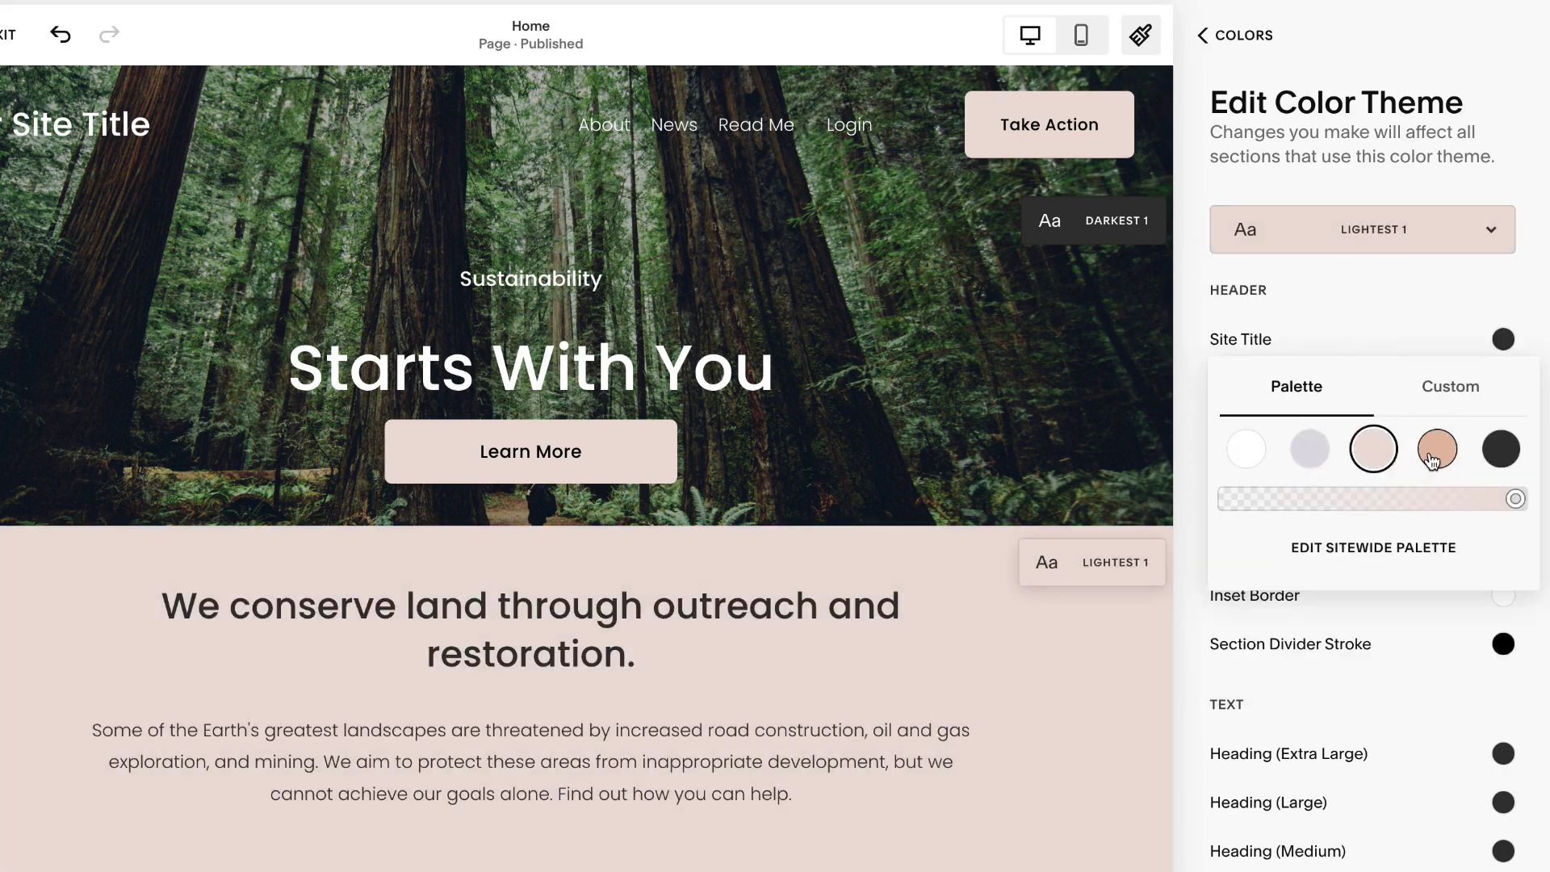
click(1246, 449)
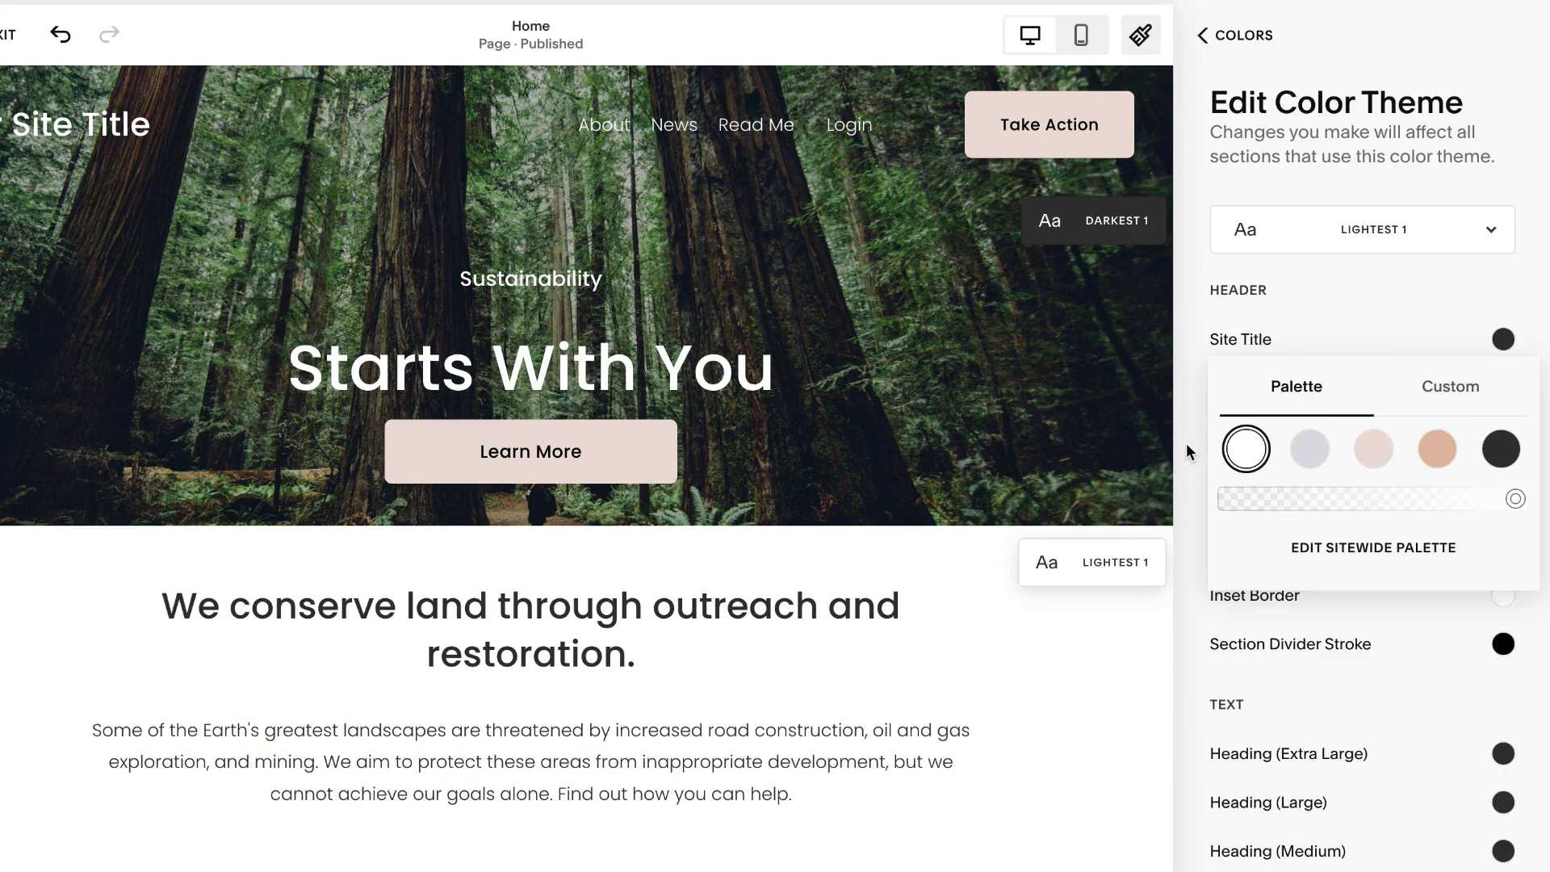
click(1187, 450)
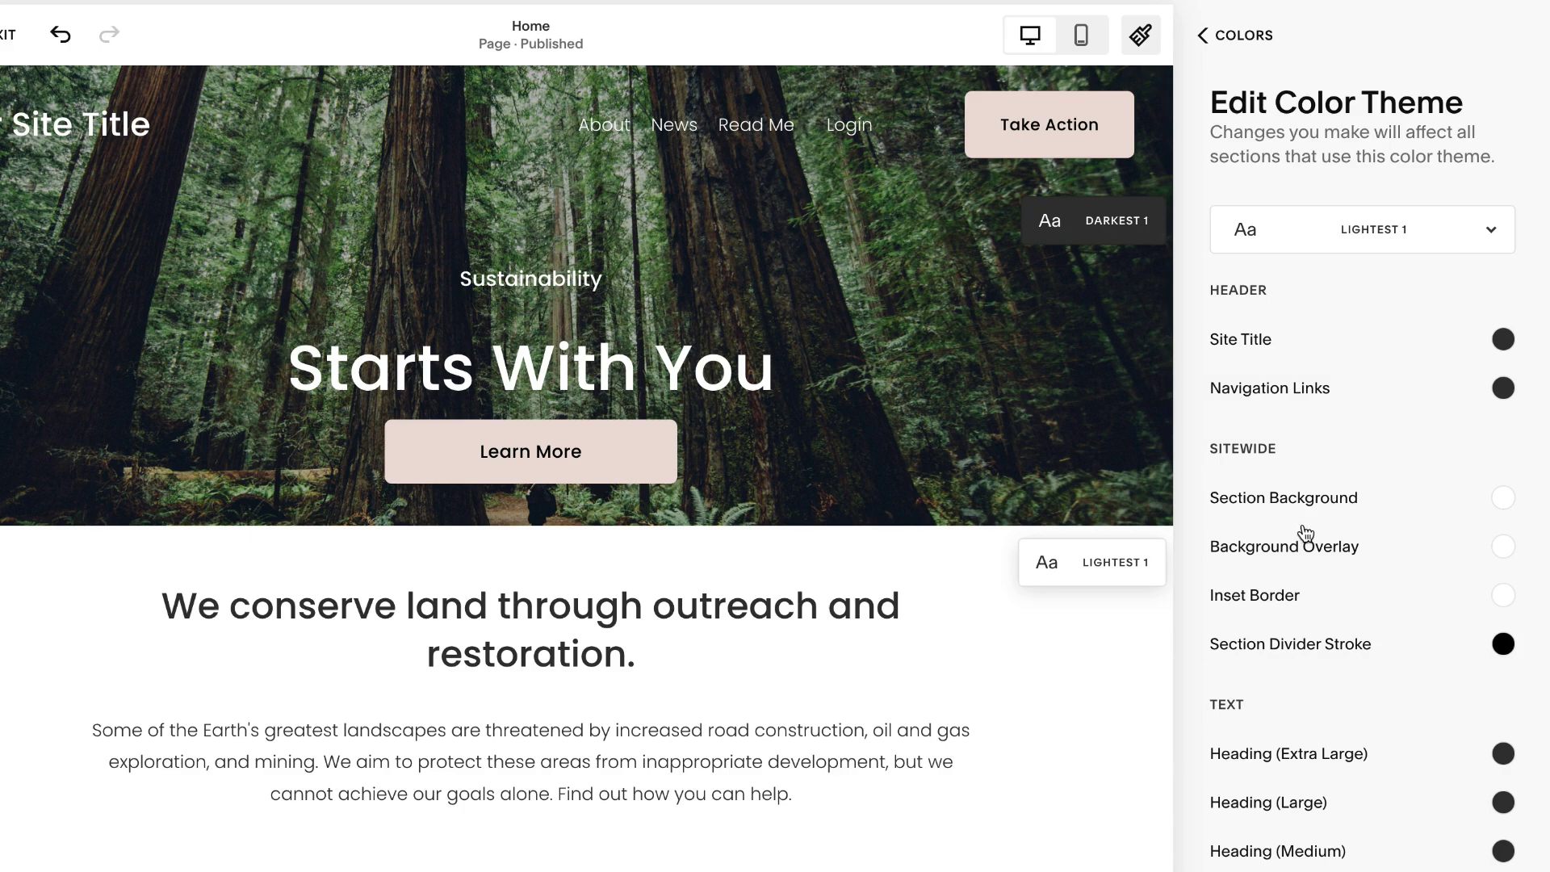
- Return to the Colors overview and examine which color theme each Home page section uses
scroll(1310, 557, down, 4)
scroll(1313, 562, up, 3)
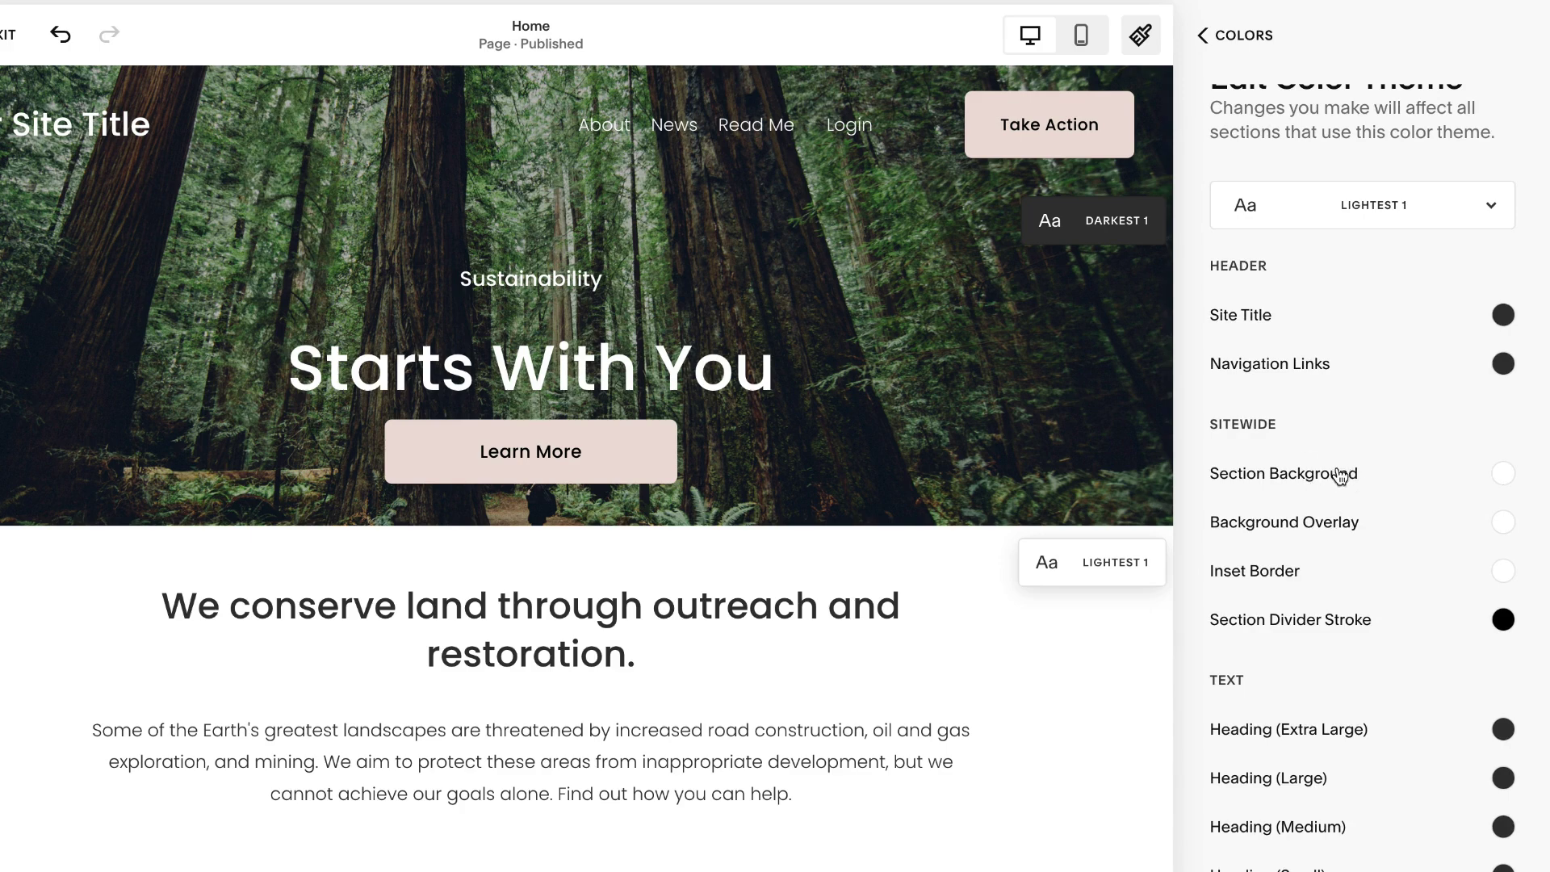
scroll(1364, 483, up, 1)
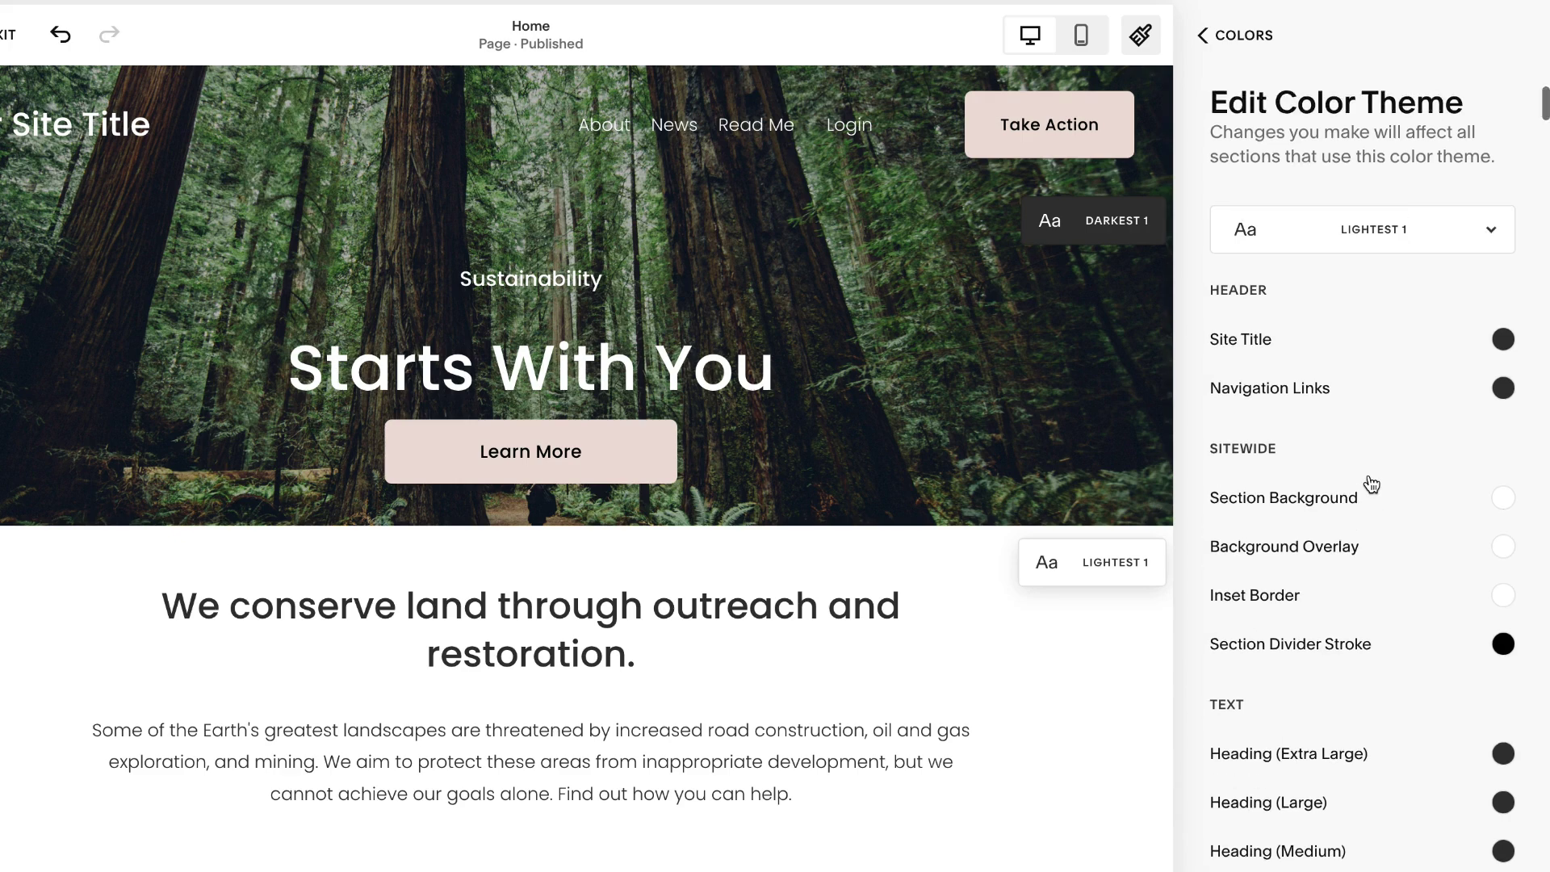
click(1247, 36)
scroll(1300, 397, down, 2)
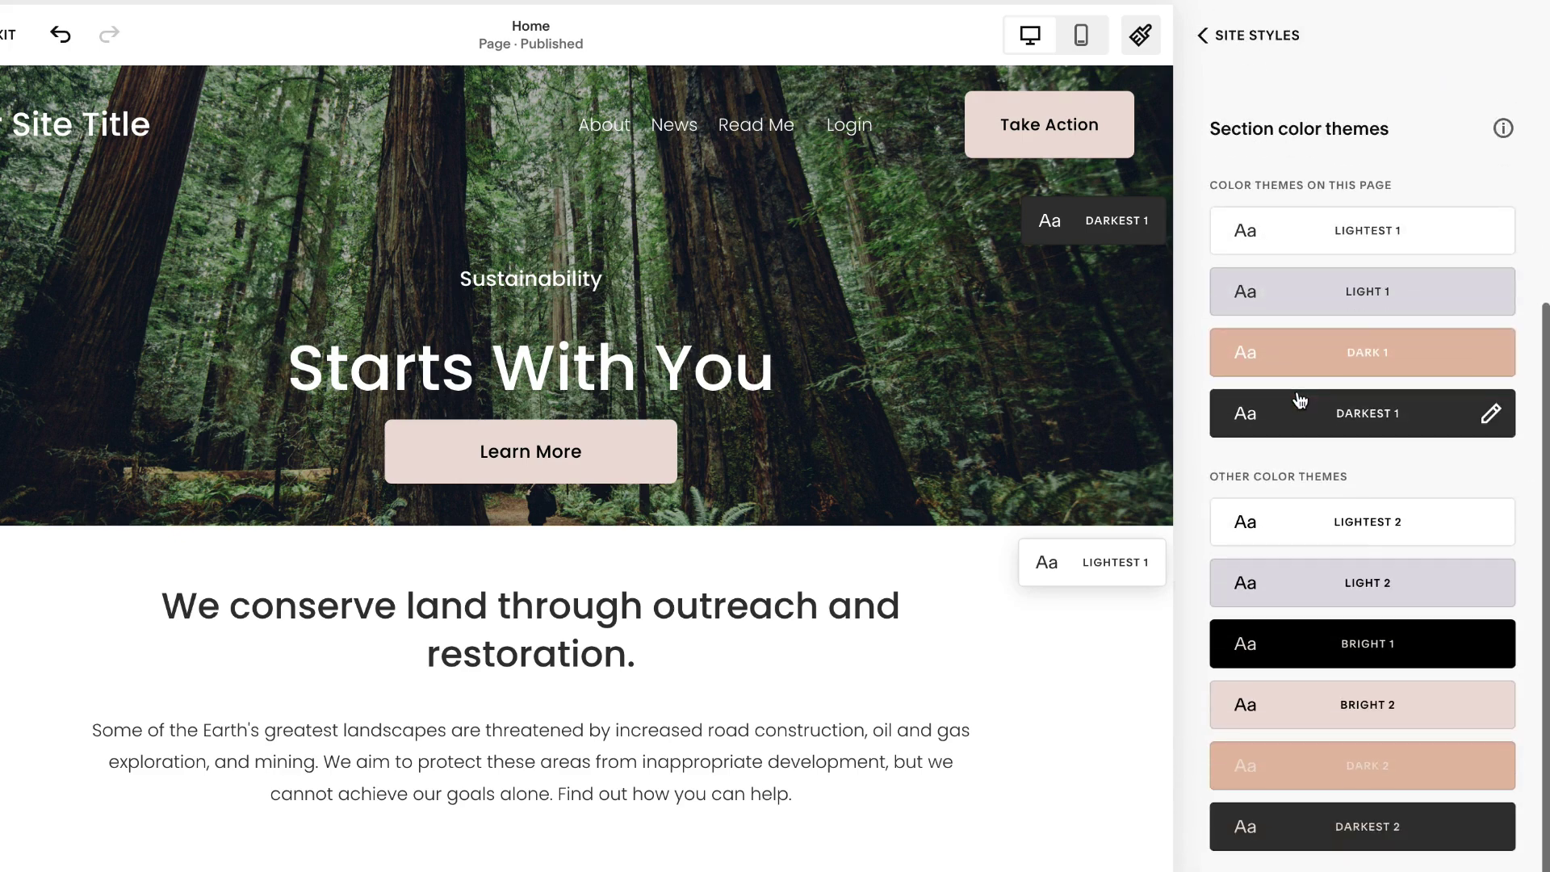
scroll(666, 538, down, 5)
scroll(718, 549, down, 12)
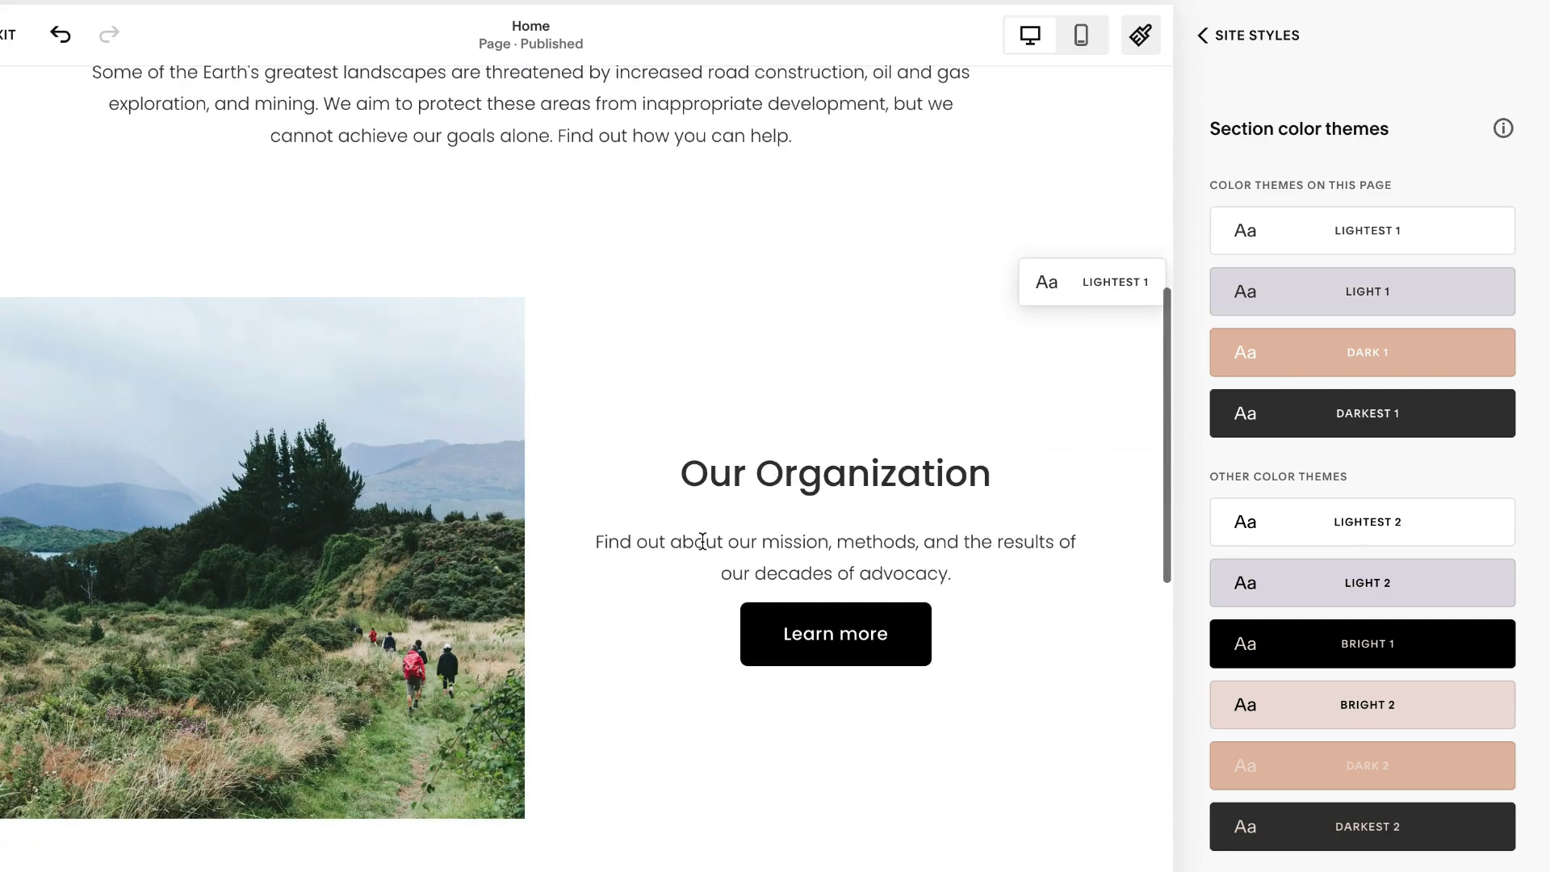
scroll(703, 545, down, 3)
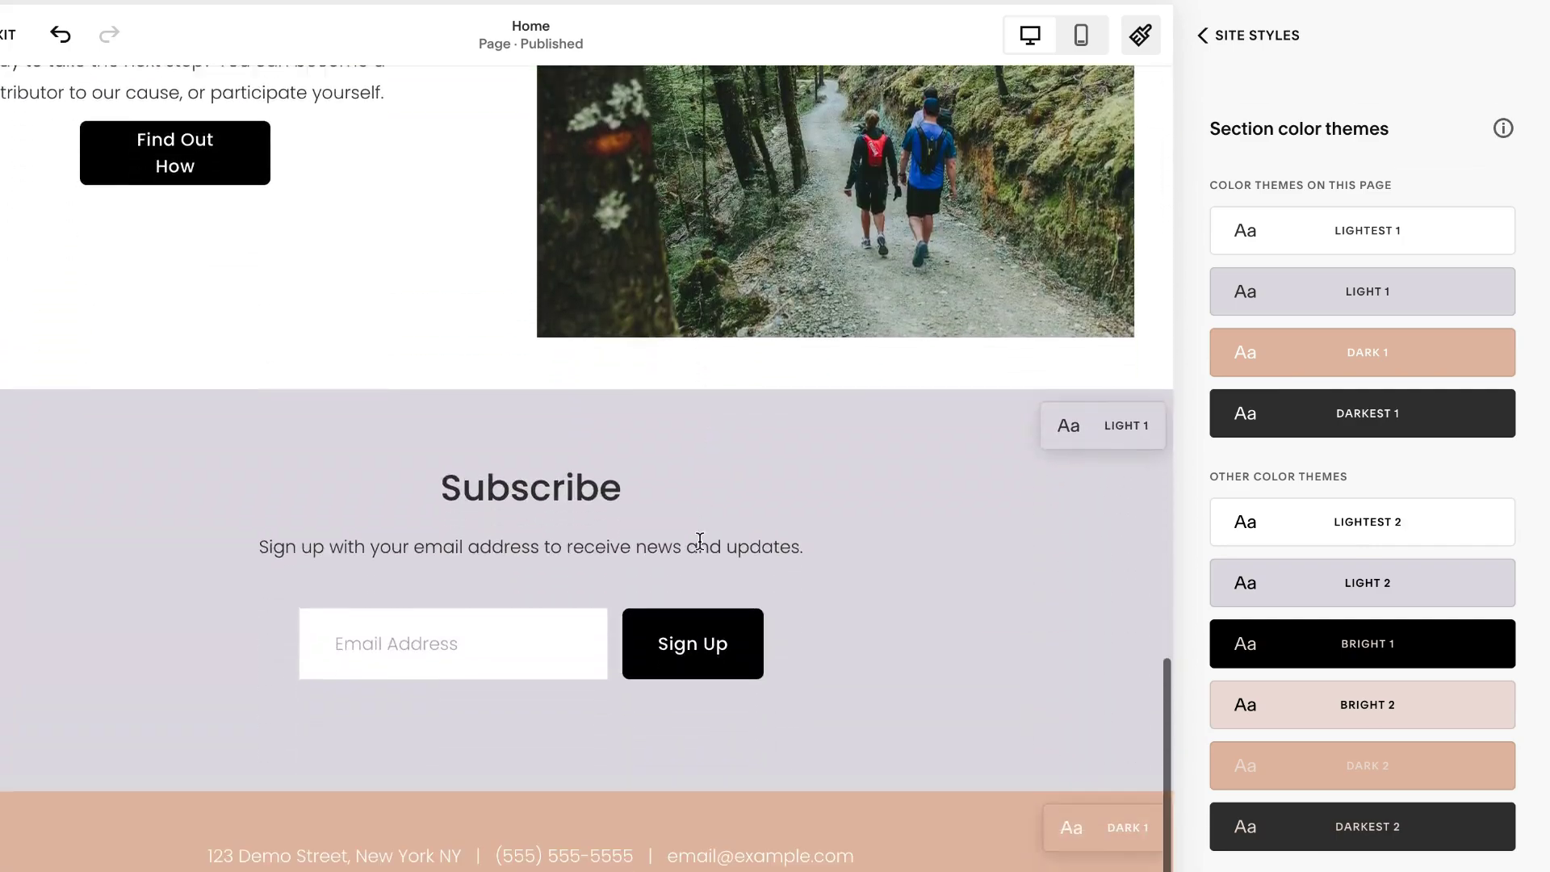
scroll(906, 614, up, 3)
scroll(905, 613, up, 17)
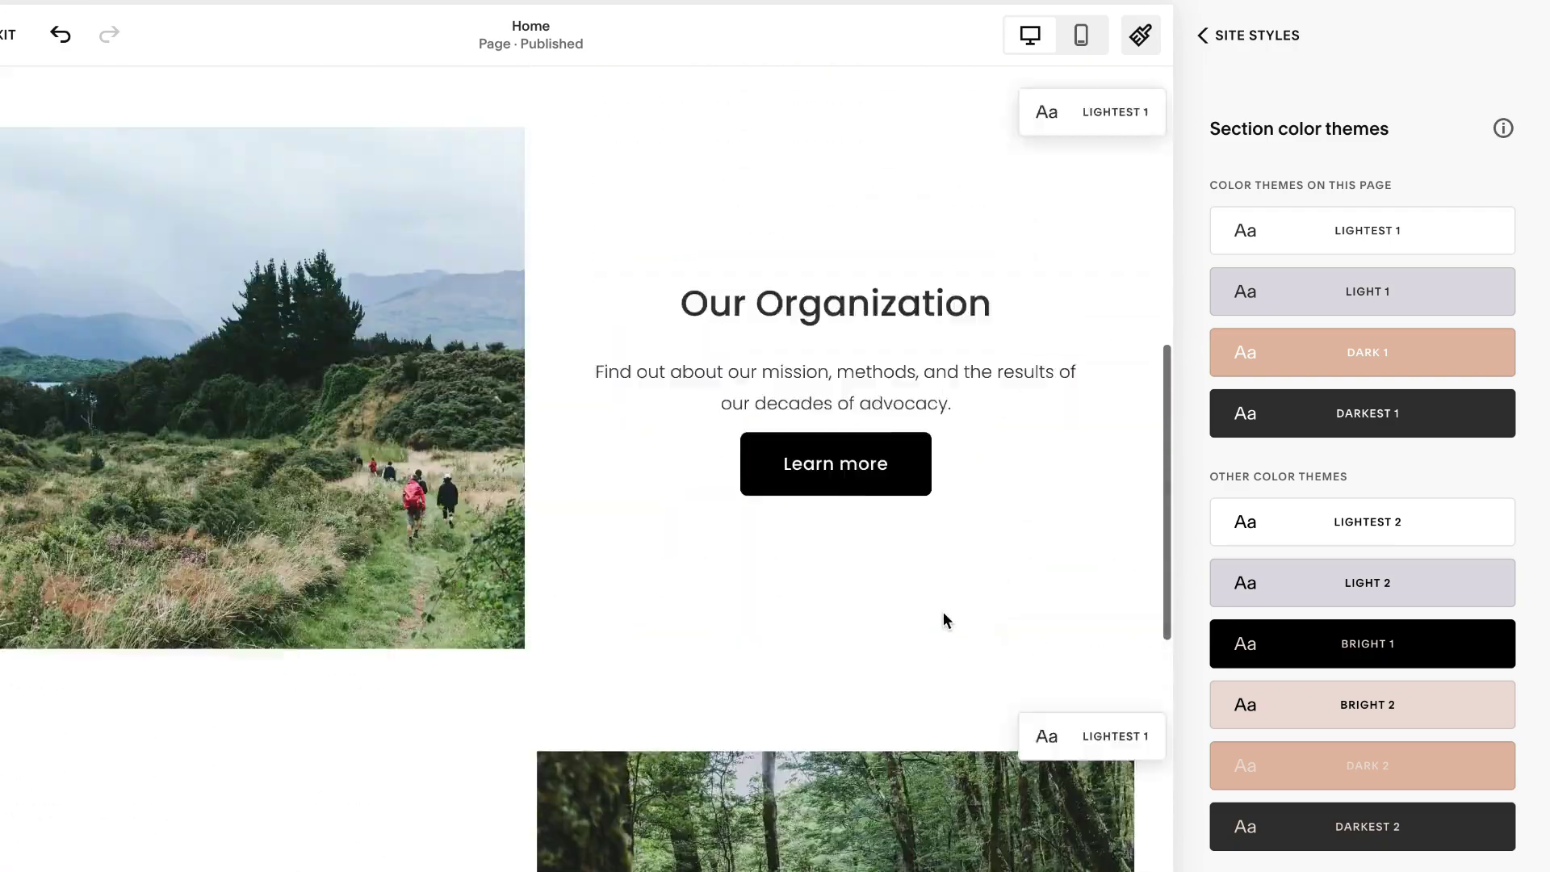
scroll(1292, 613, up, 3)
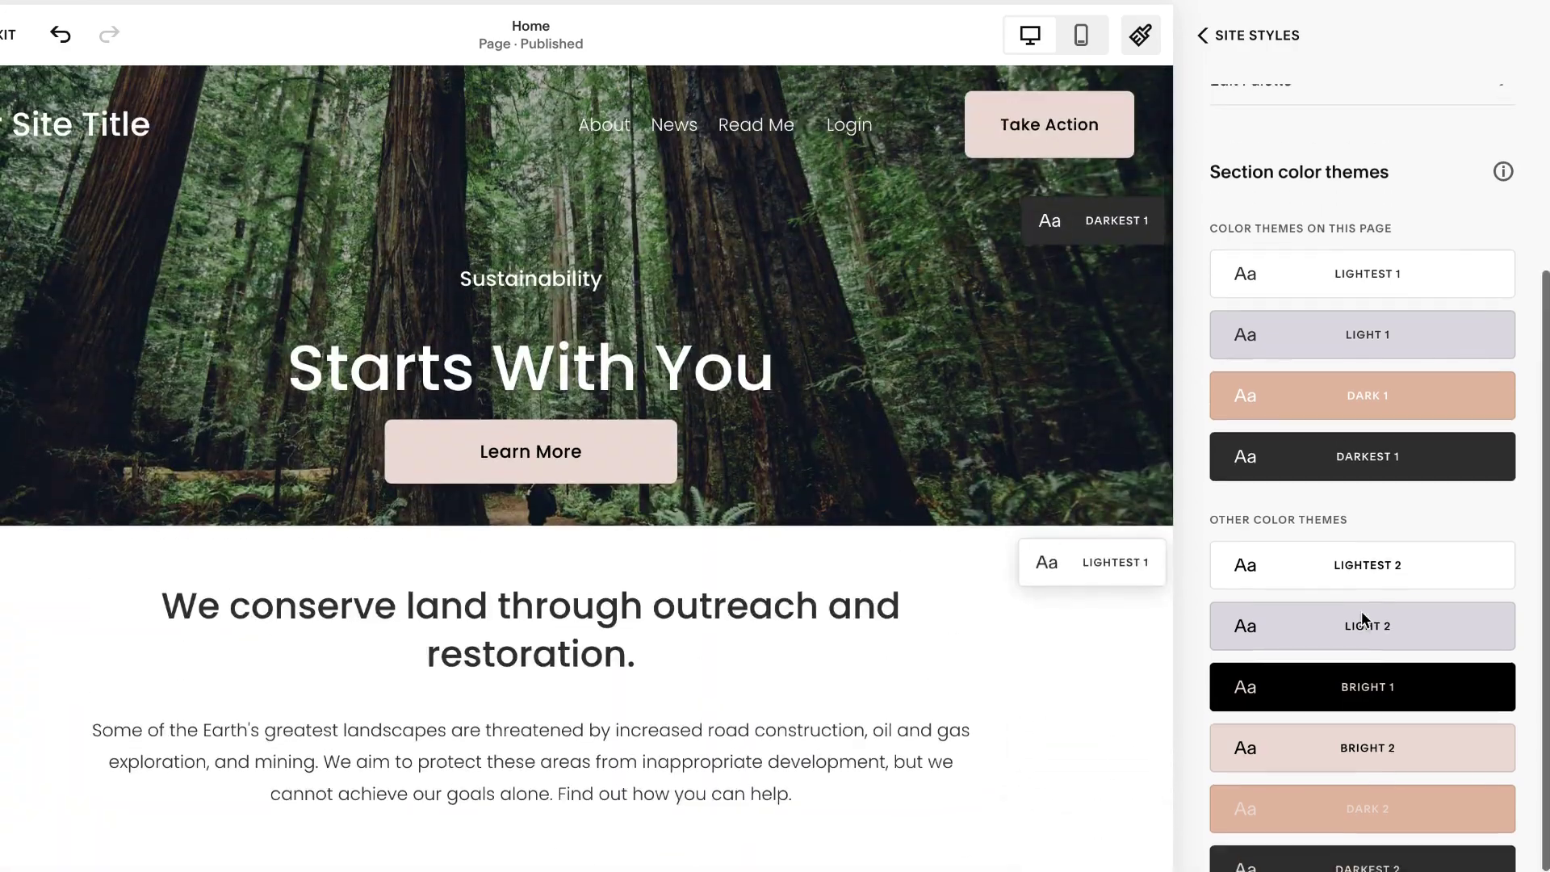
scroll(1363, 611, down, 2)
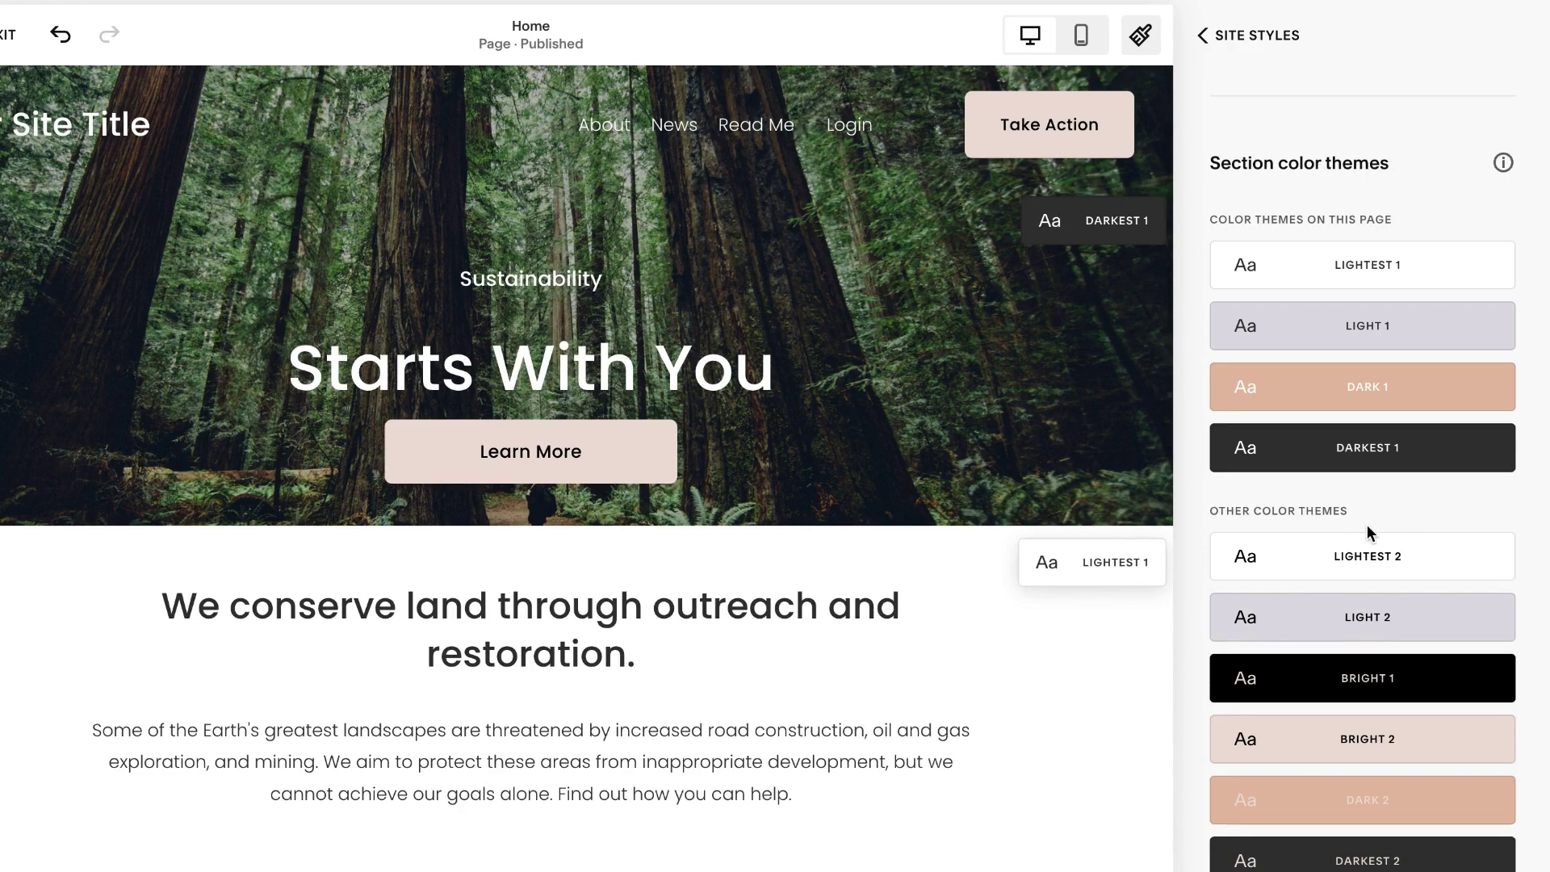
scroll(1382, 529, up, 3)
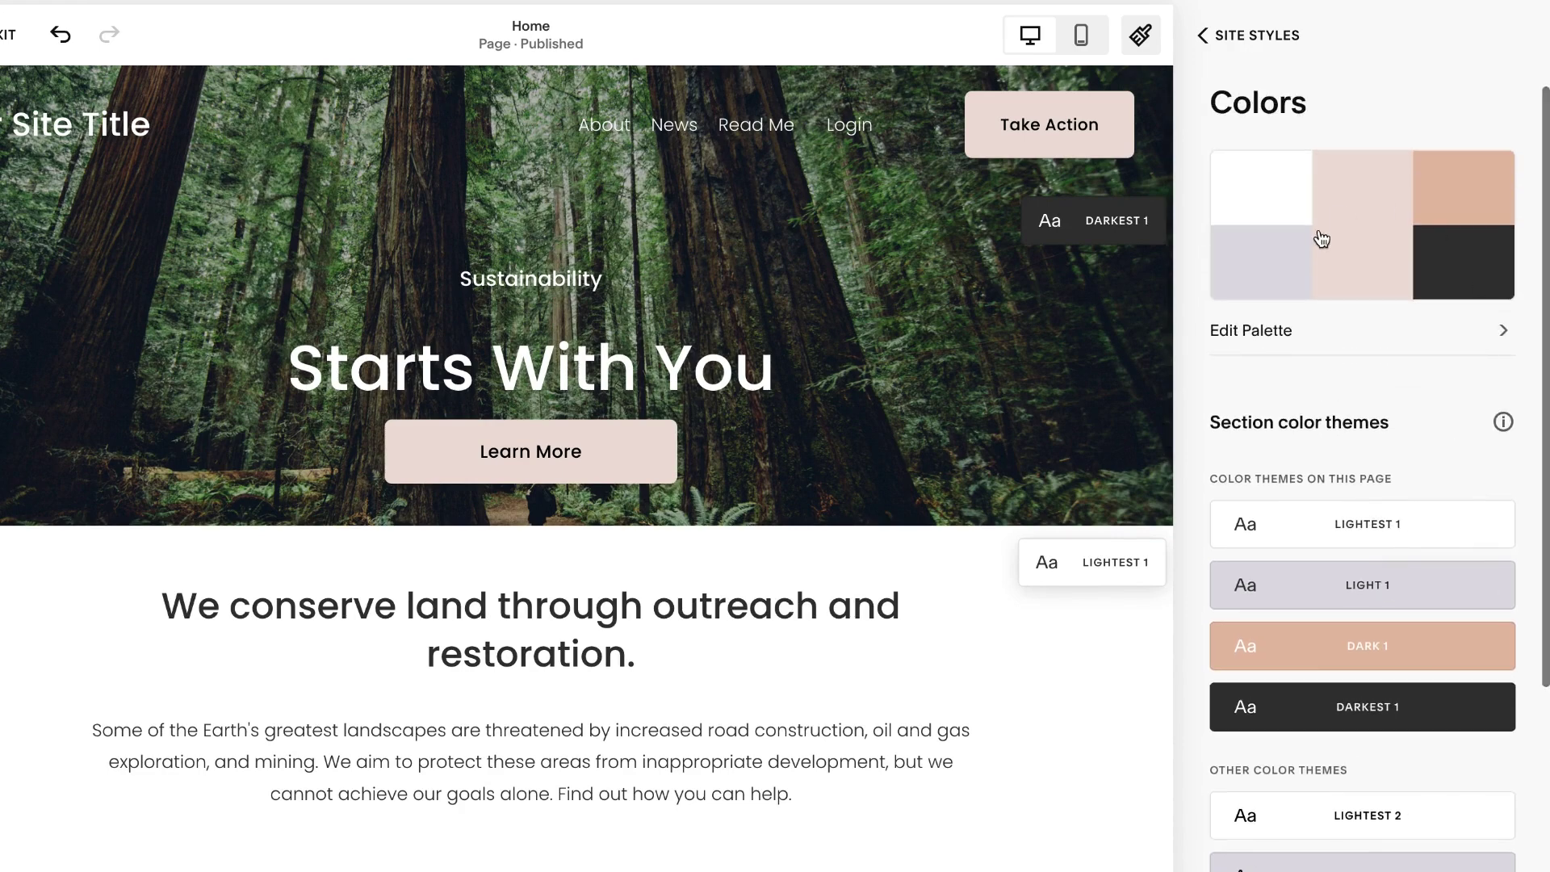
scroll(1397, 557, down, 3)
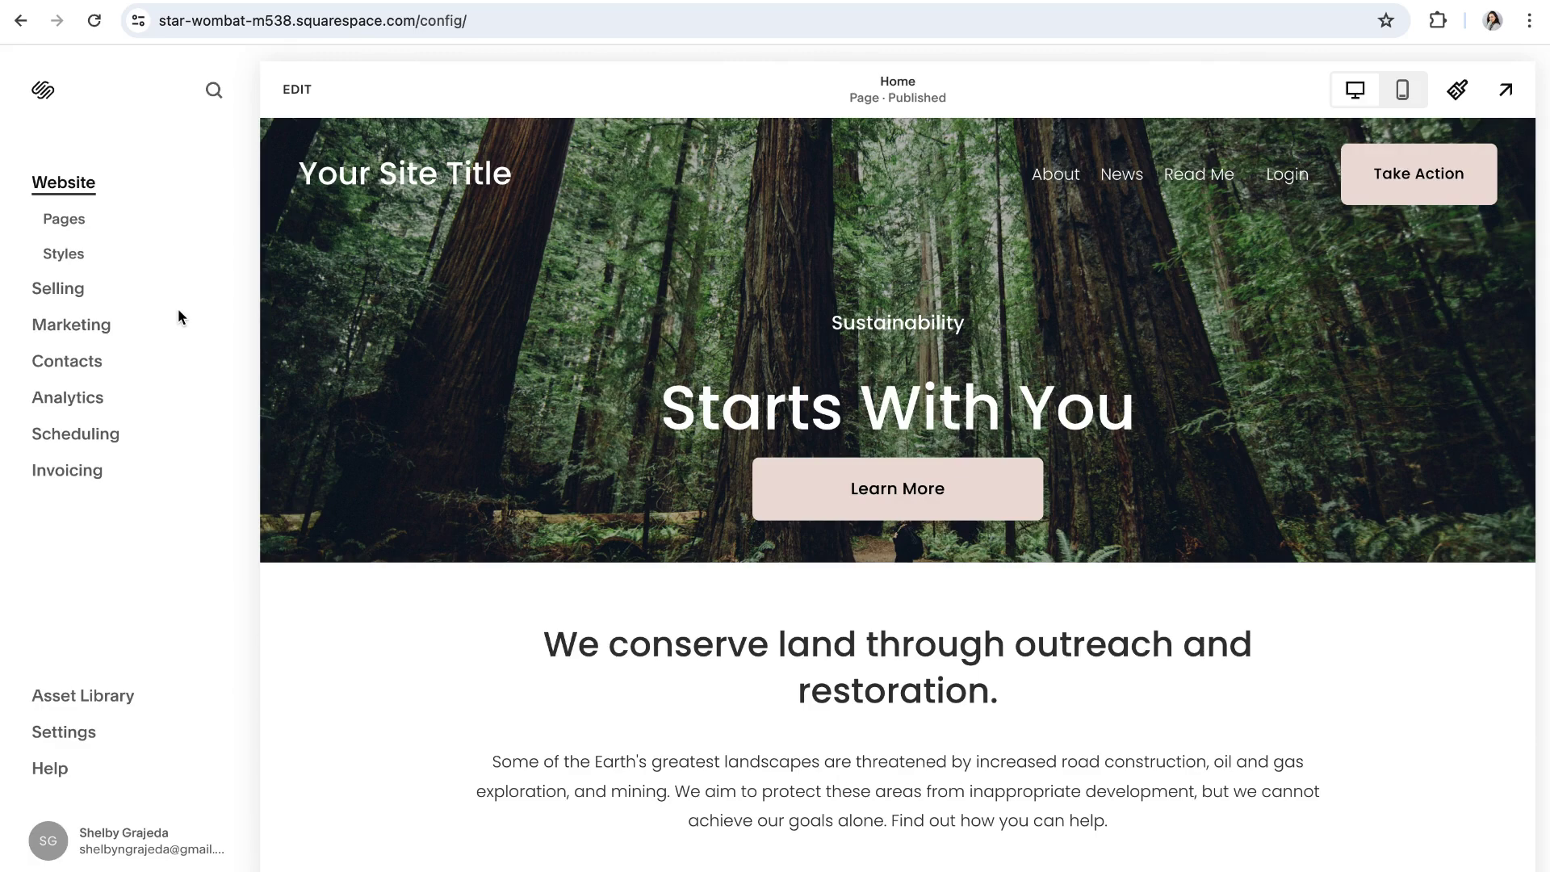
- Start editing the Home page and apply the Light 1 color theme to the Our Organization section
click(298, 91)
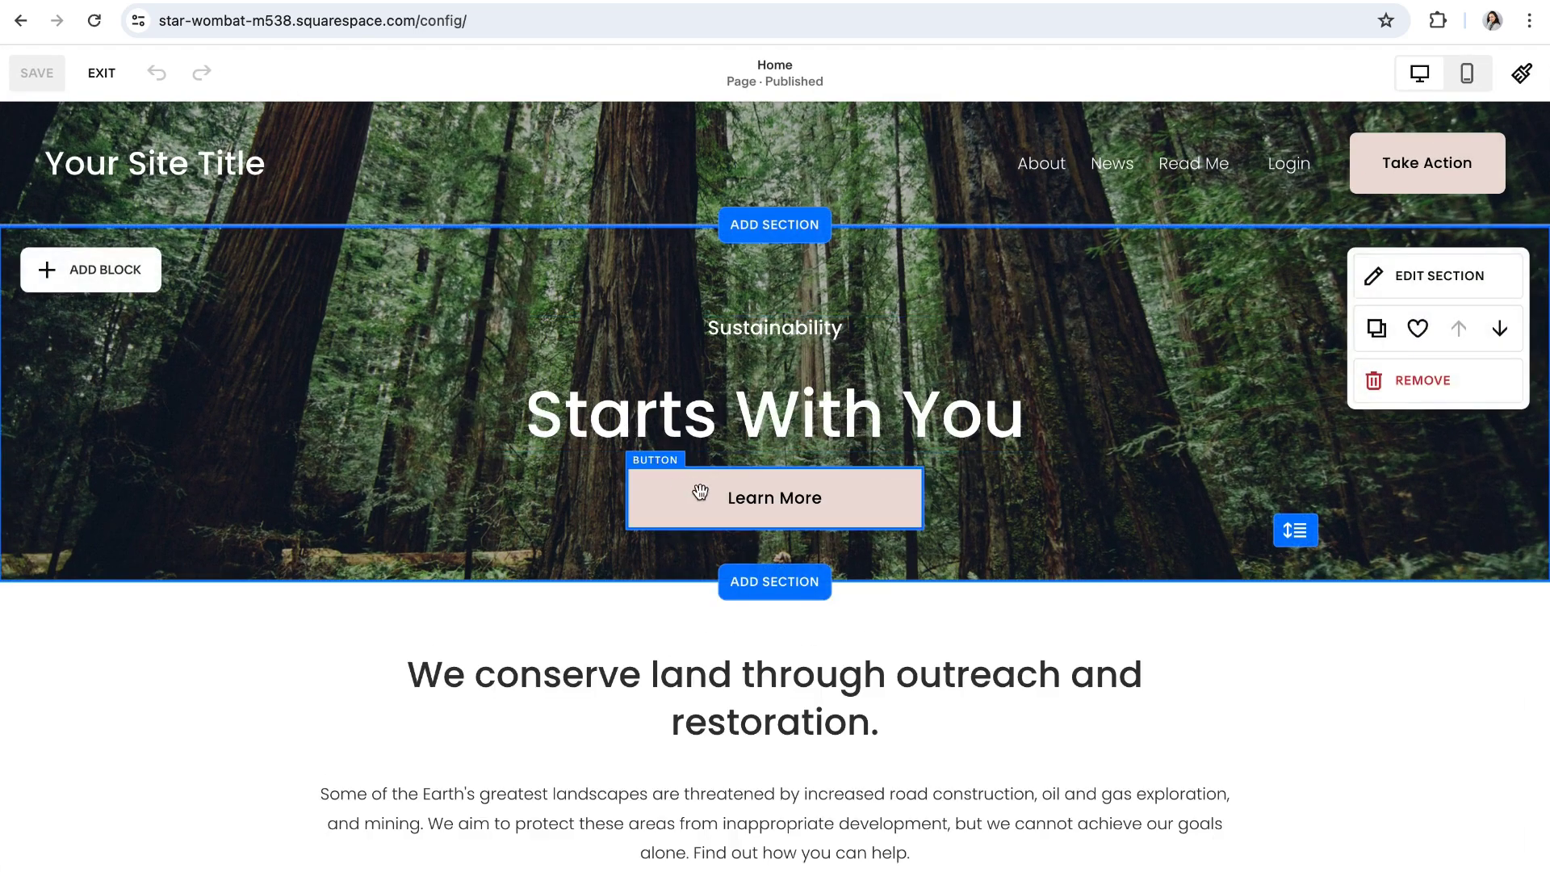
scroll(1092, 582, down, 5)
scroll(1088, 578, down, 4)
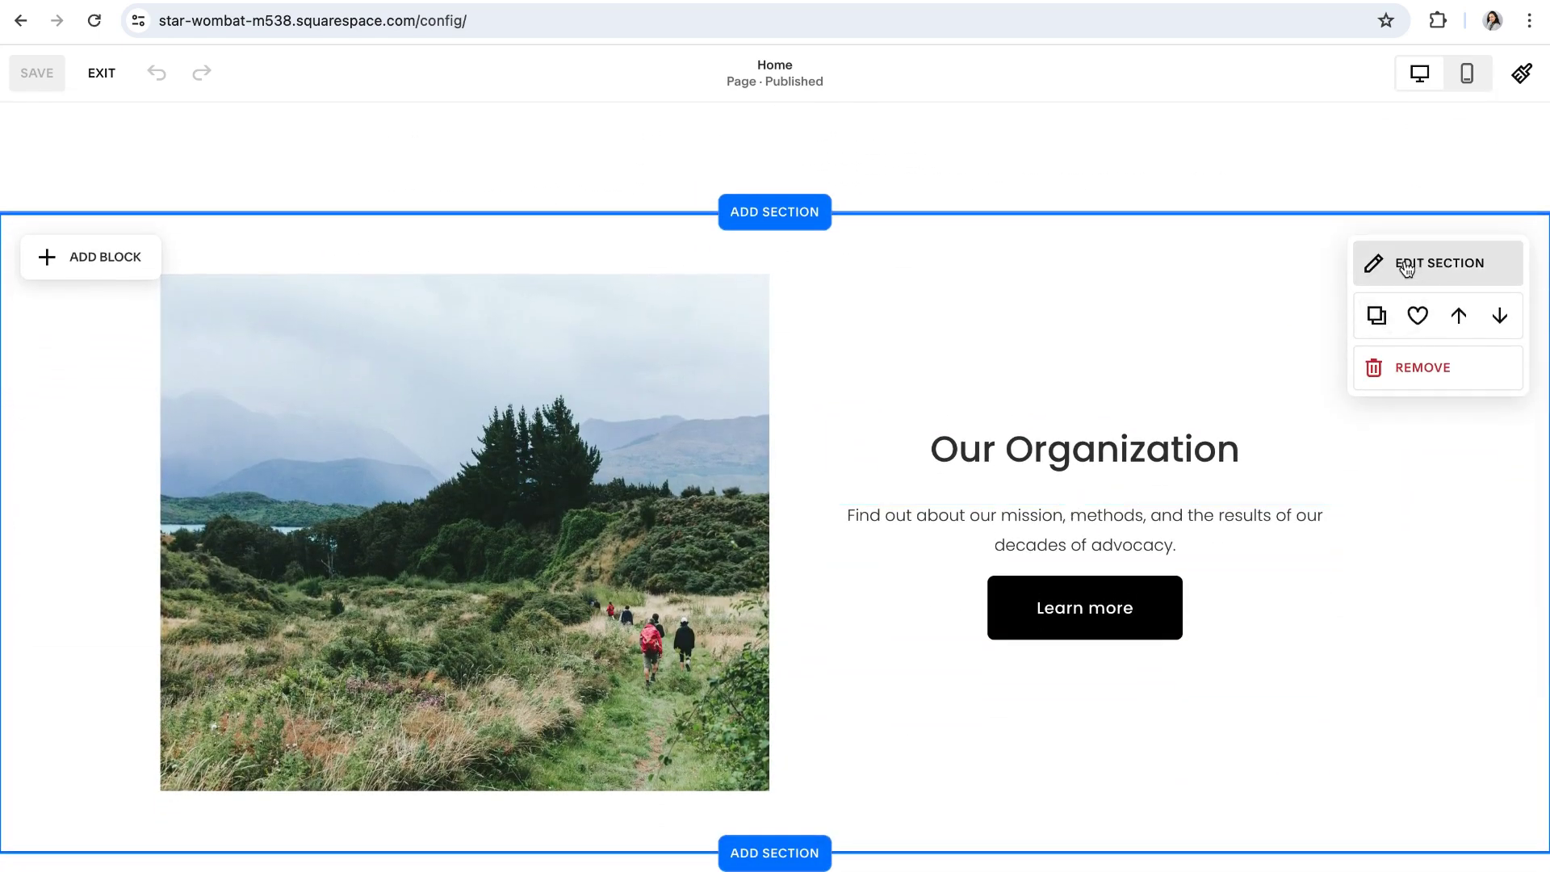
click(1406, 267)
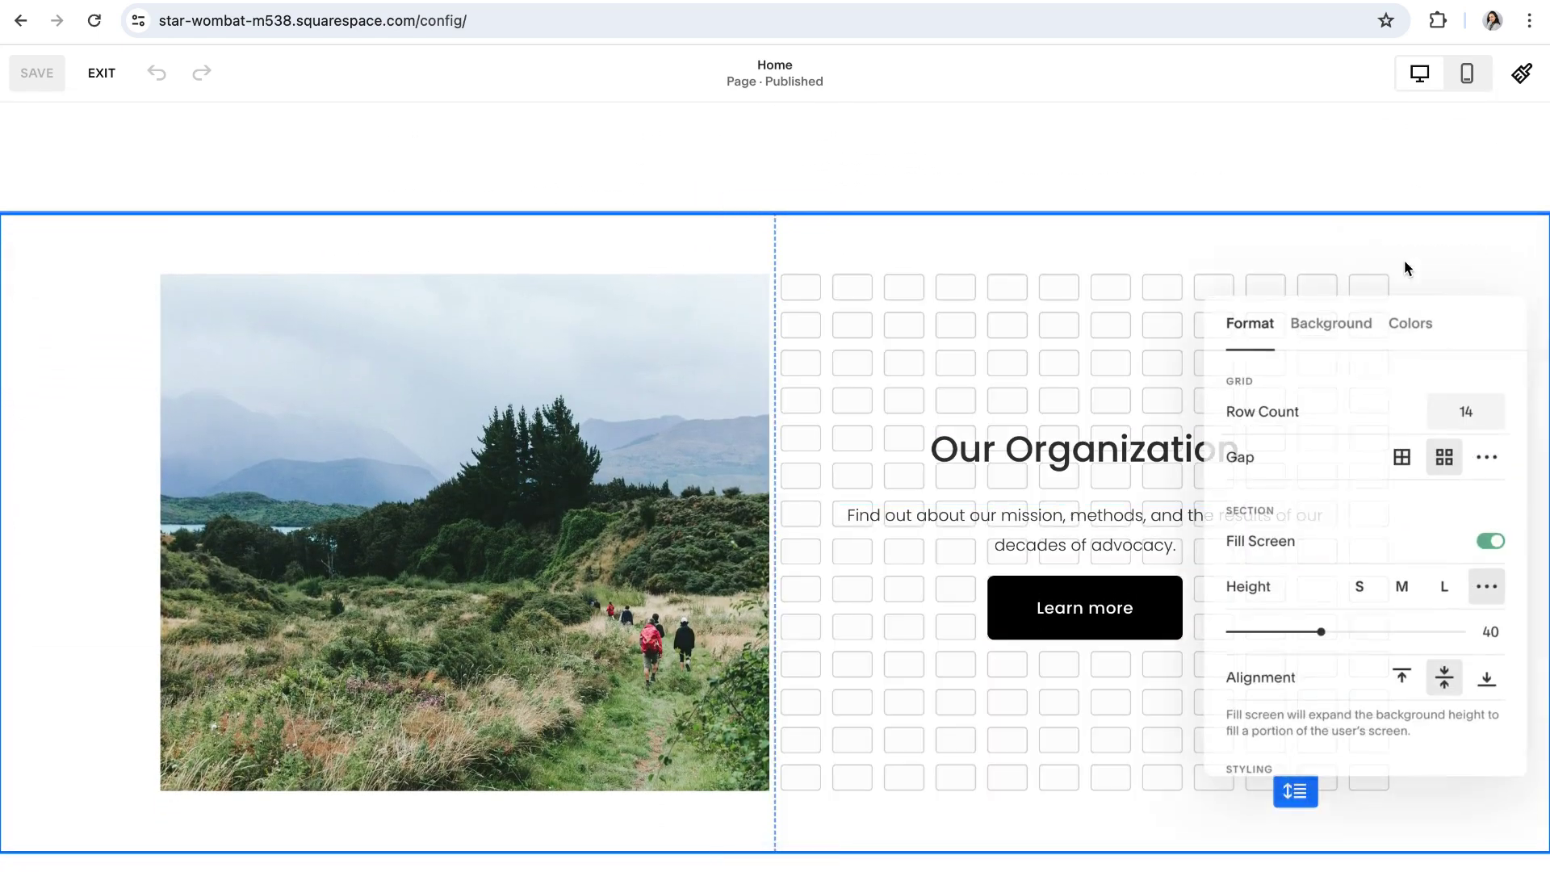
click(1406, 324)
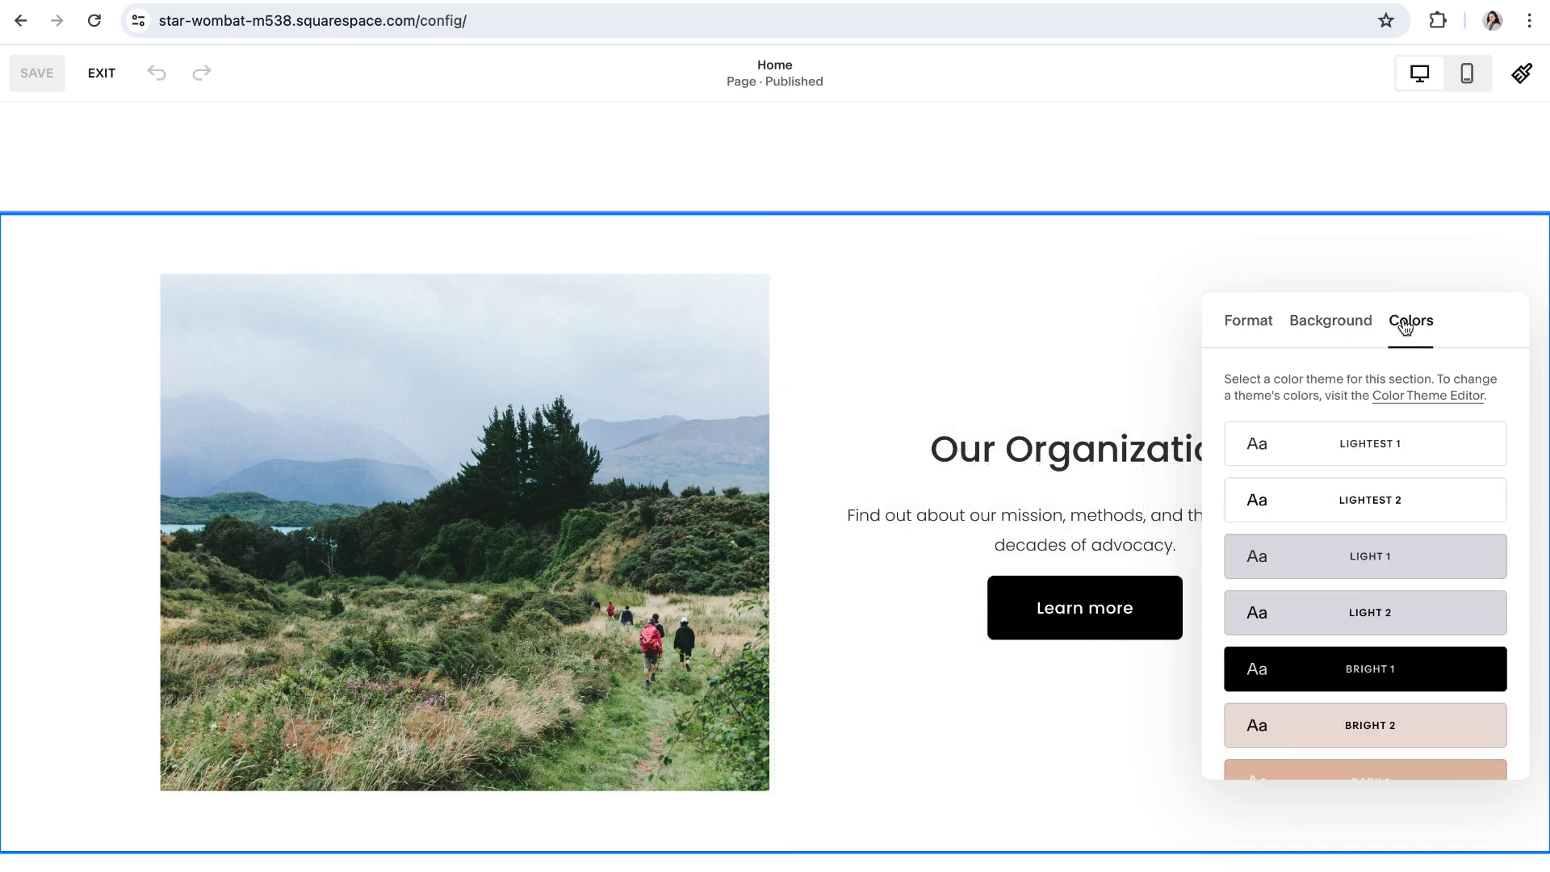
scroll(1349, 470, down, 2)
click(1328, 483)
click(1321, 637)
scroll(1320, 626, down, 2)
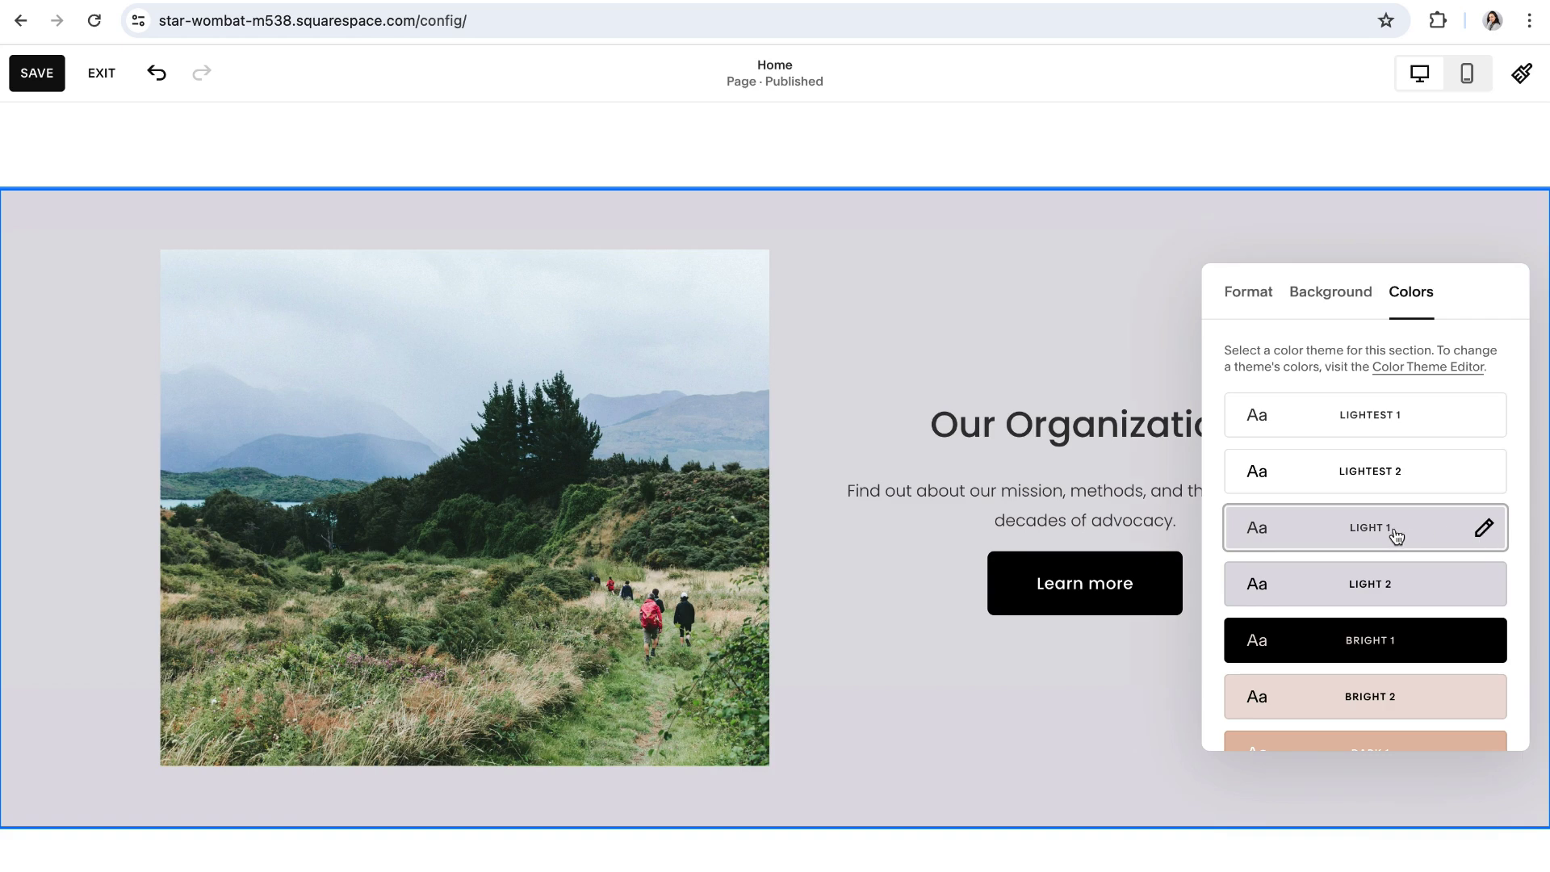
- Open the Light 1 theme editor from the section's color options, review it, and return to the Colors overview
click(1484, 531)
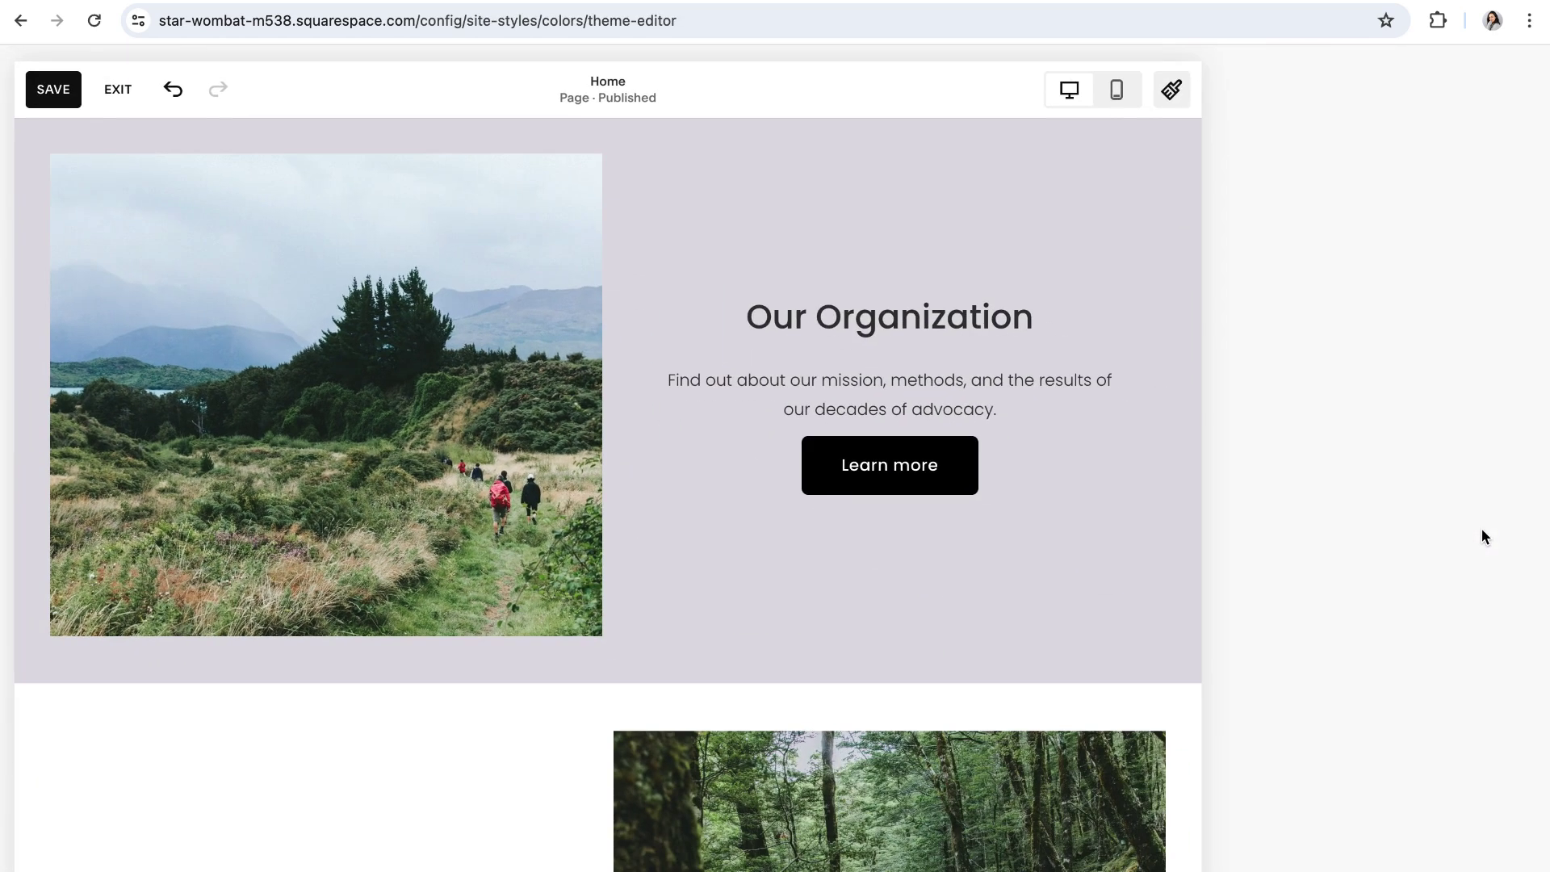
scroll(1380, 448, down, 3)
scroll(1384, 452, up, 3)
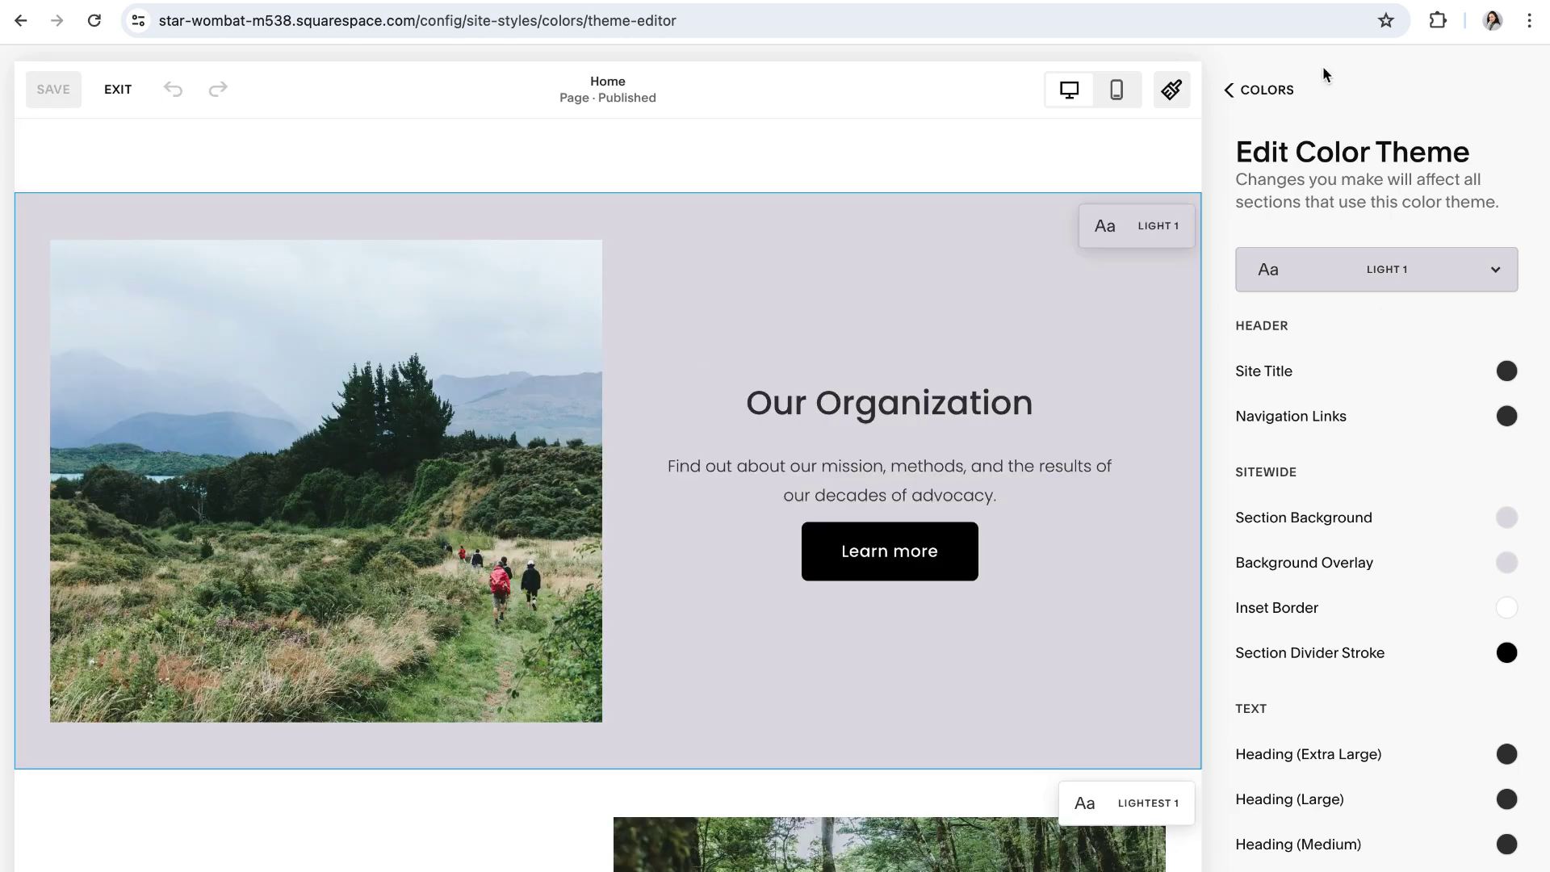
click(1267, 91)
scroll(1329, 365, down, 1)
scroll(1329, 365, up, 1)
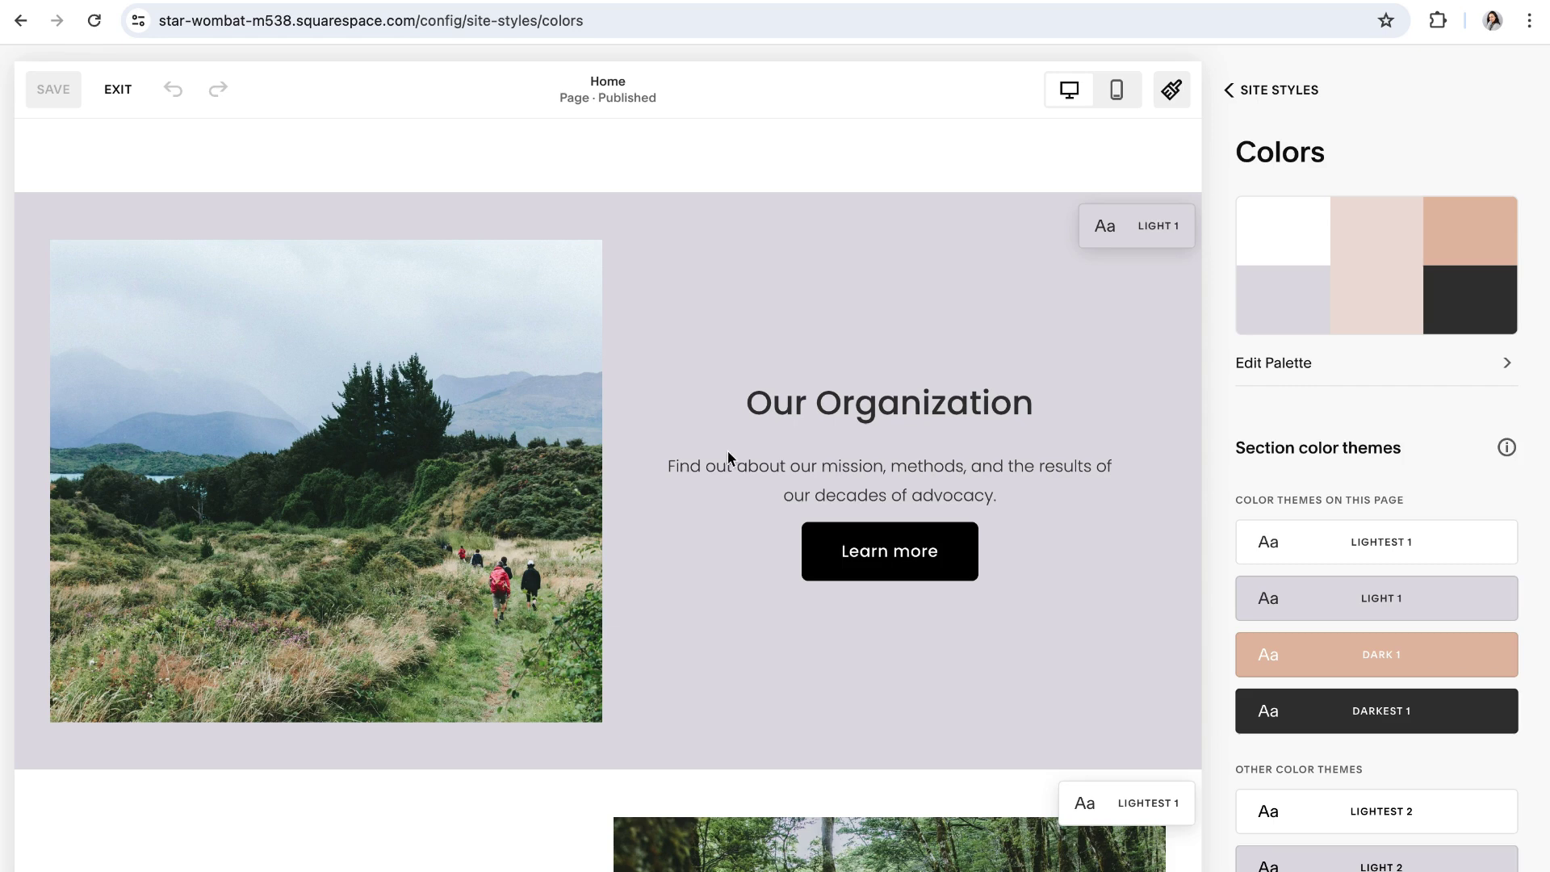
- Review the theme labels on the Home page sections and open the Light 1 theme from the Our Organization section
scroll(951, 543, down, 3)
scroll(953, 542, up, 3)
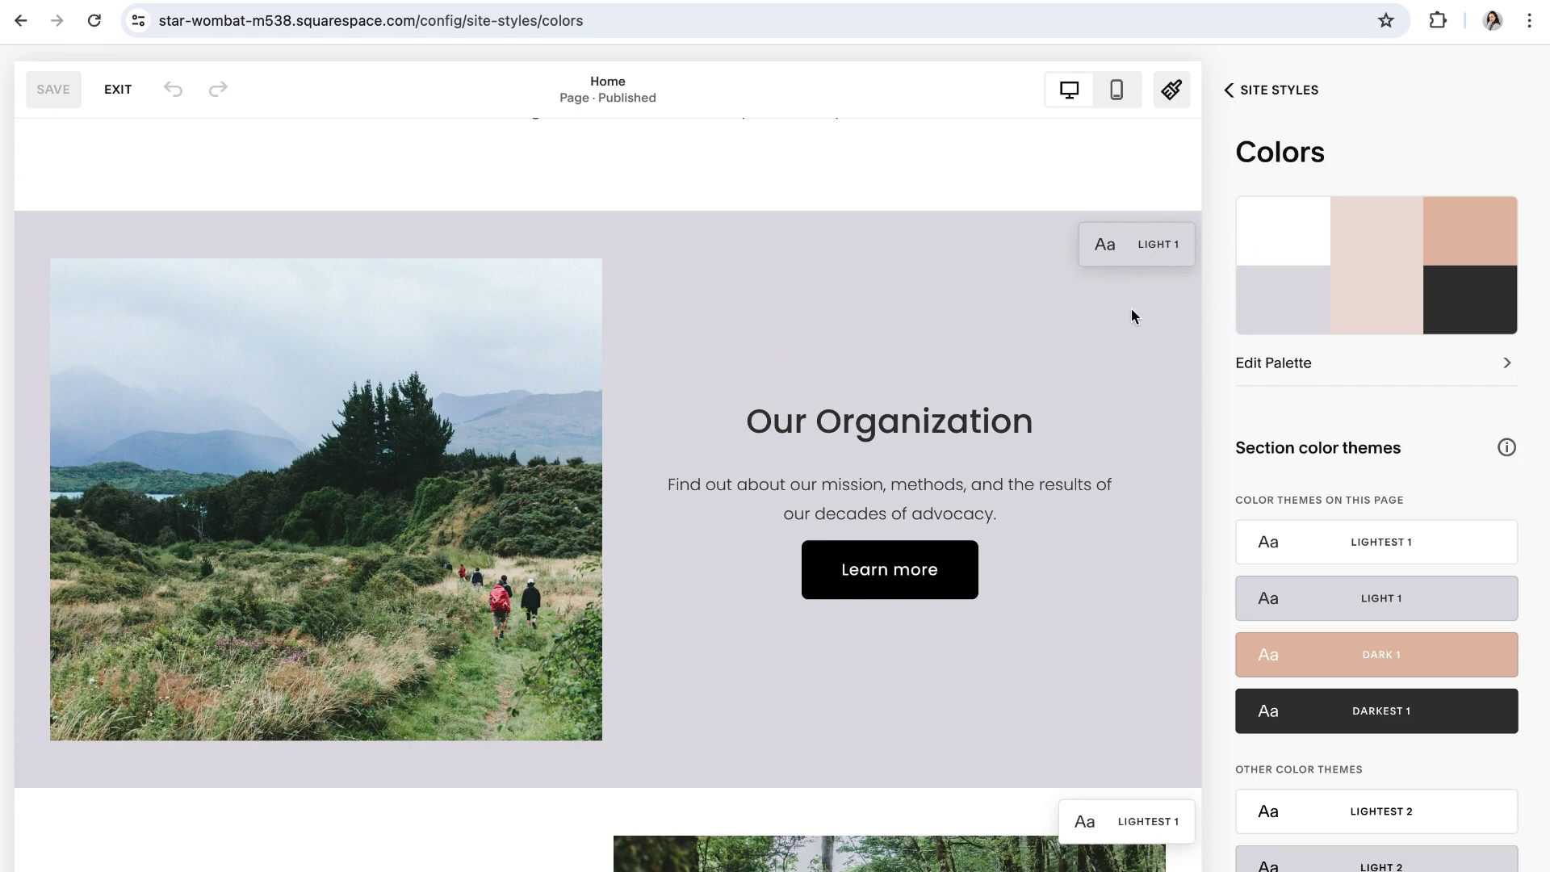
scroll(1126, 347, up, 10)
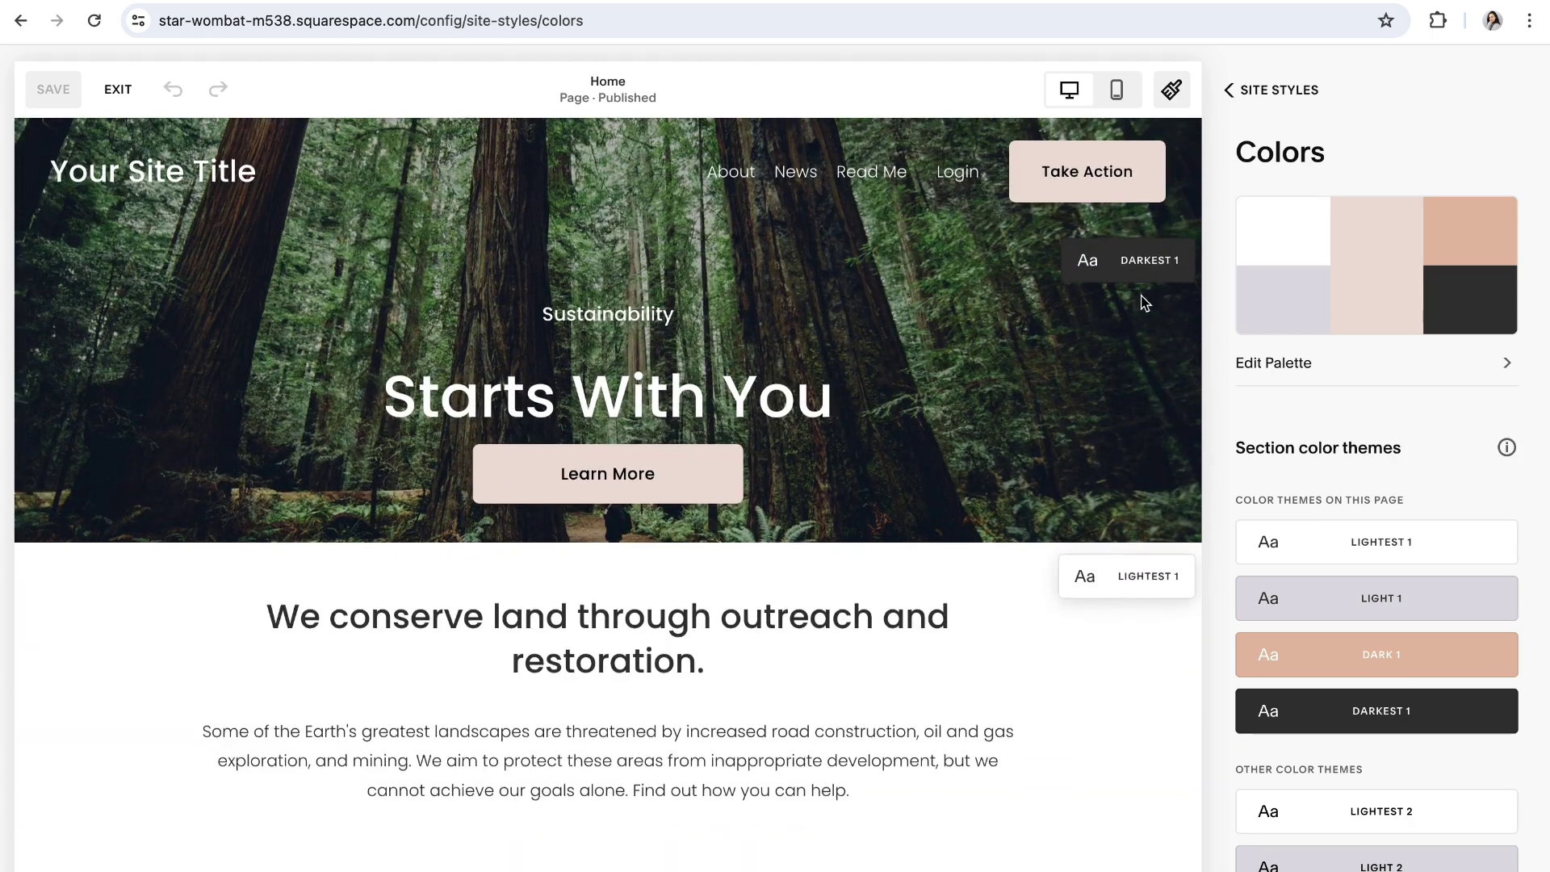
scroll(1130, 323, down, 6)
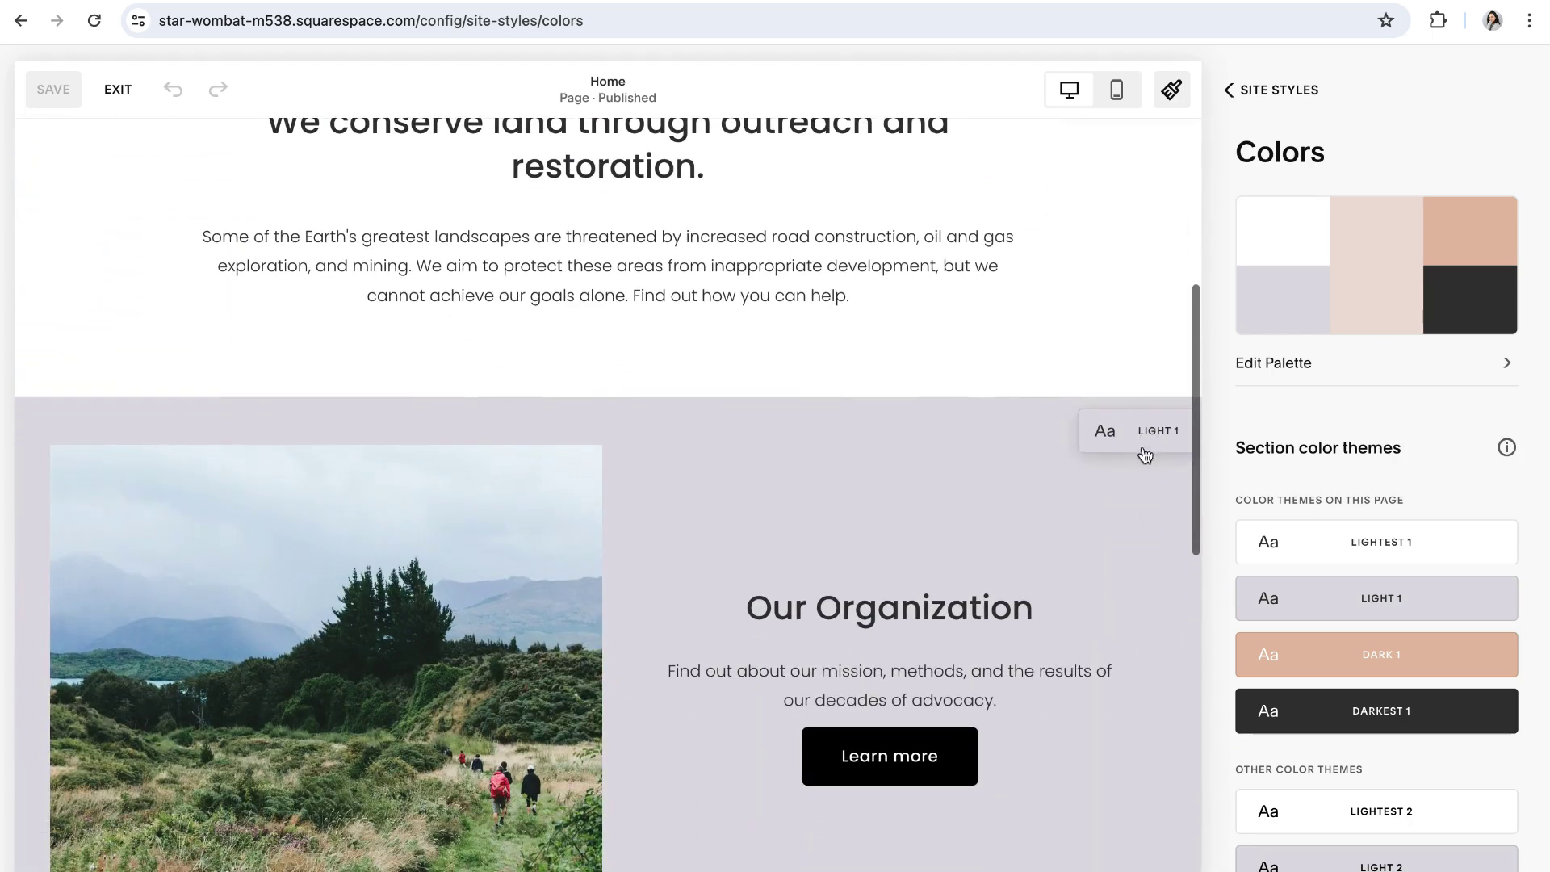
scroll(1146, 457, down, 1)
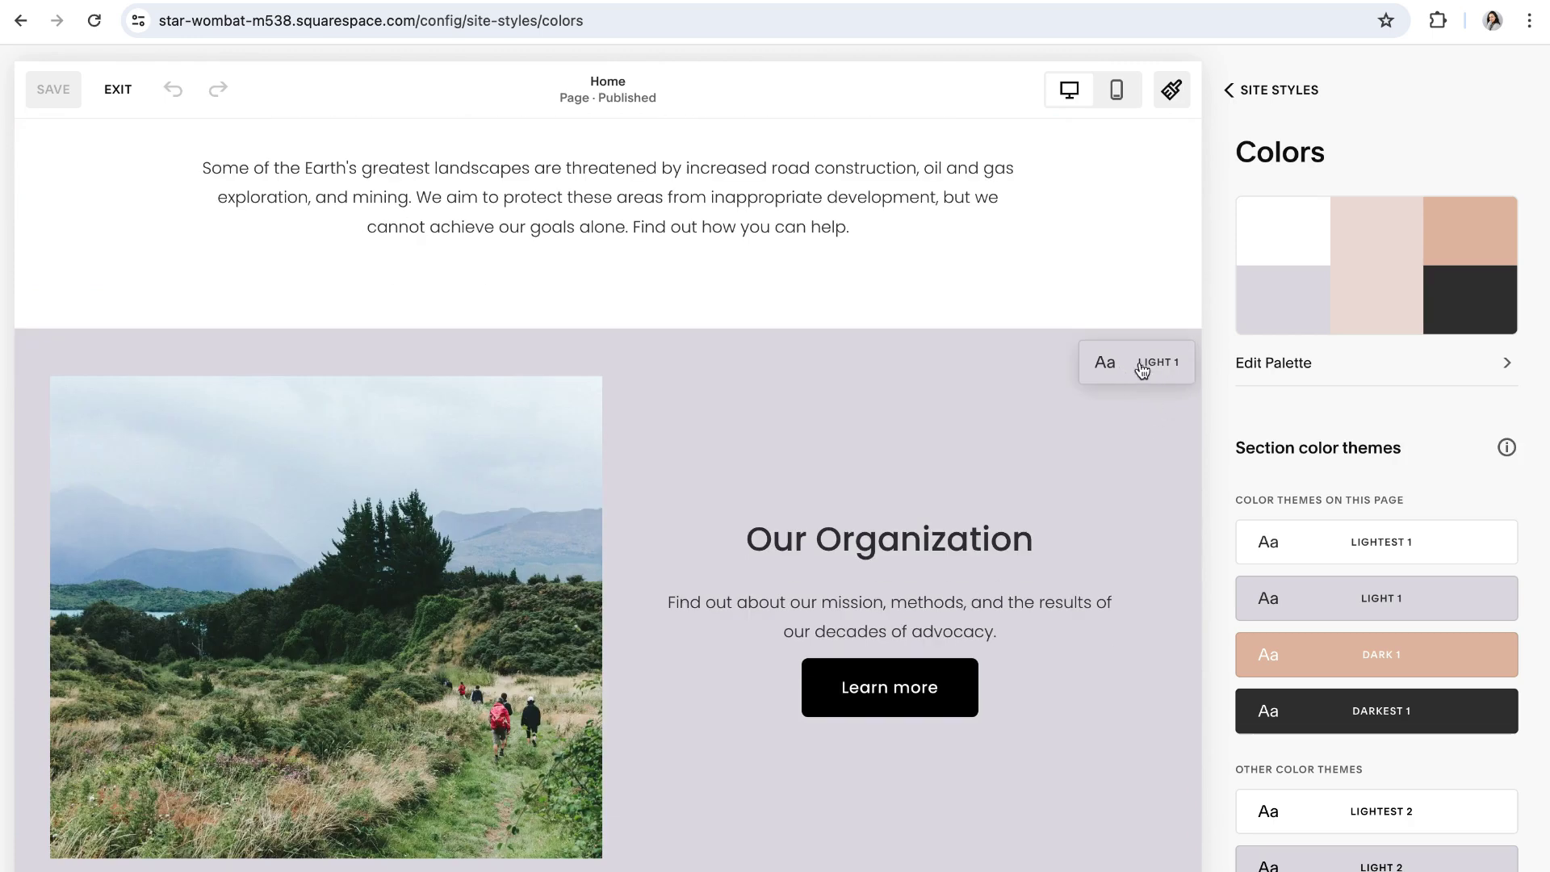
click(1145, 368)
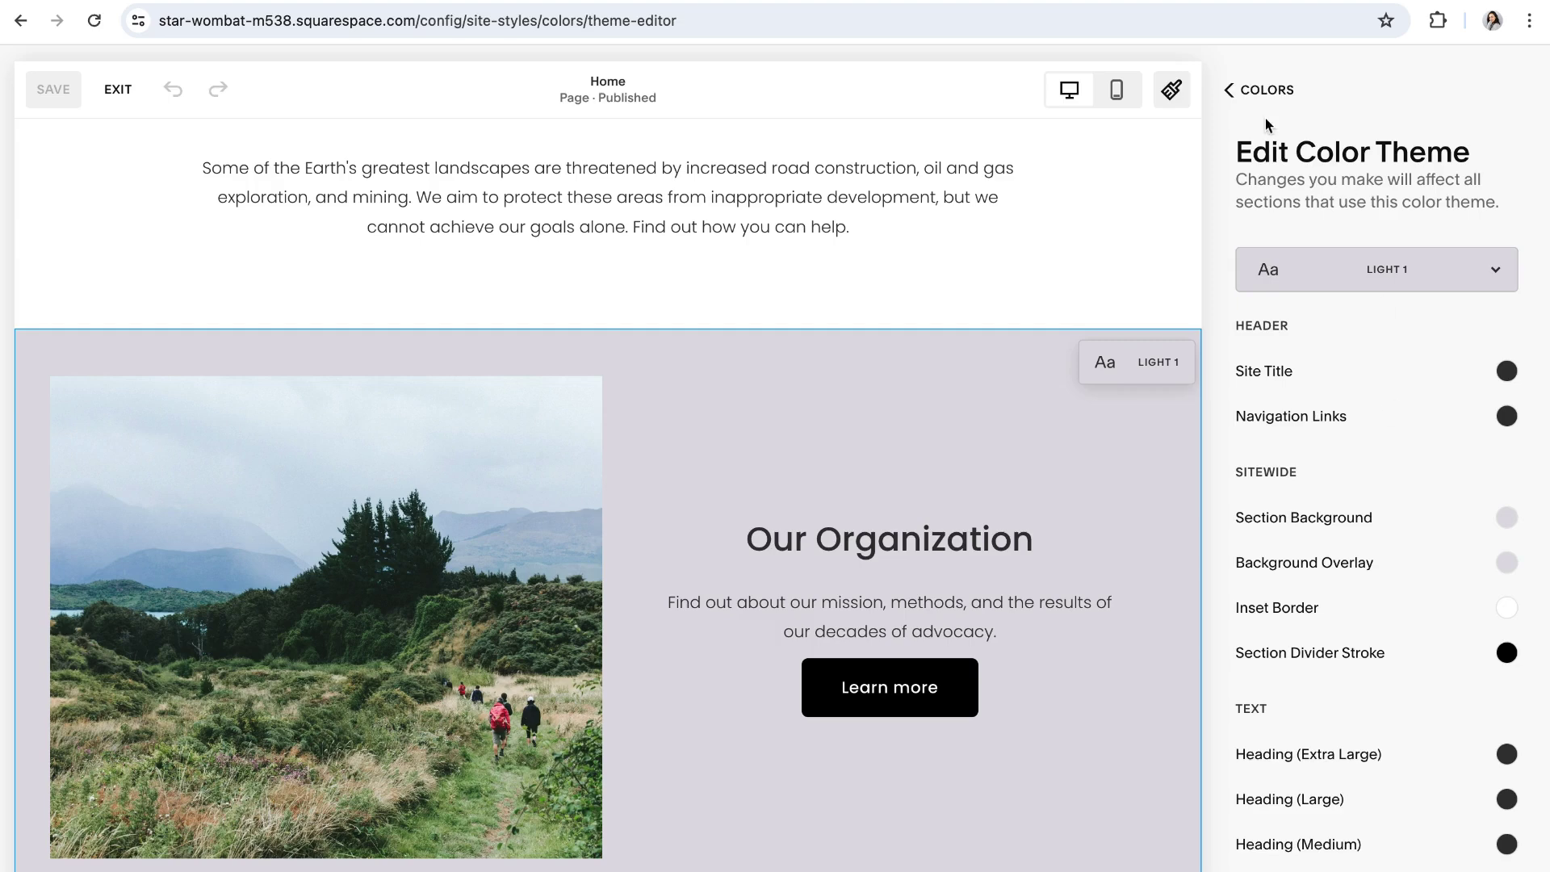
- Leave the color theme editor and Site Styles, and start editing the Home page
click(1259, 93)
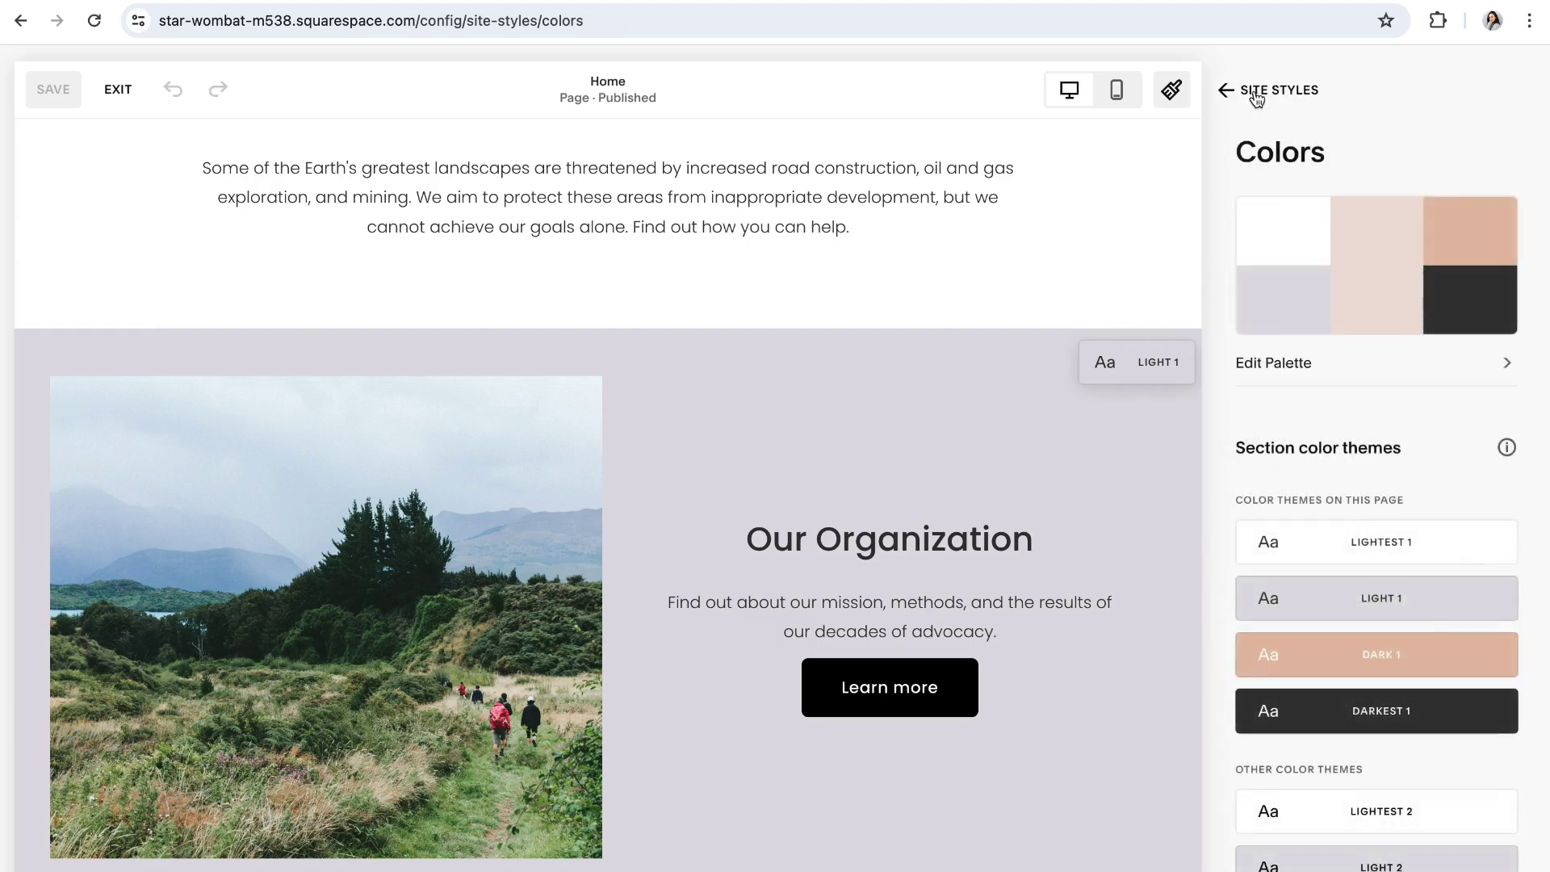
click(1257, 91)
click(1257, 91)
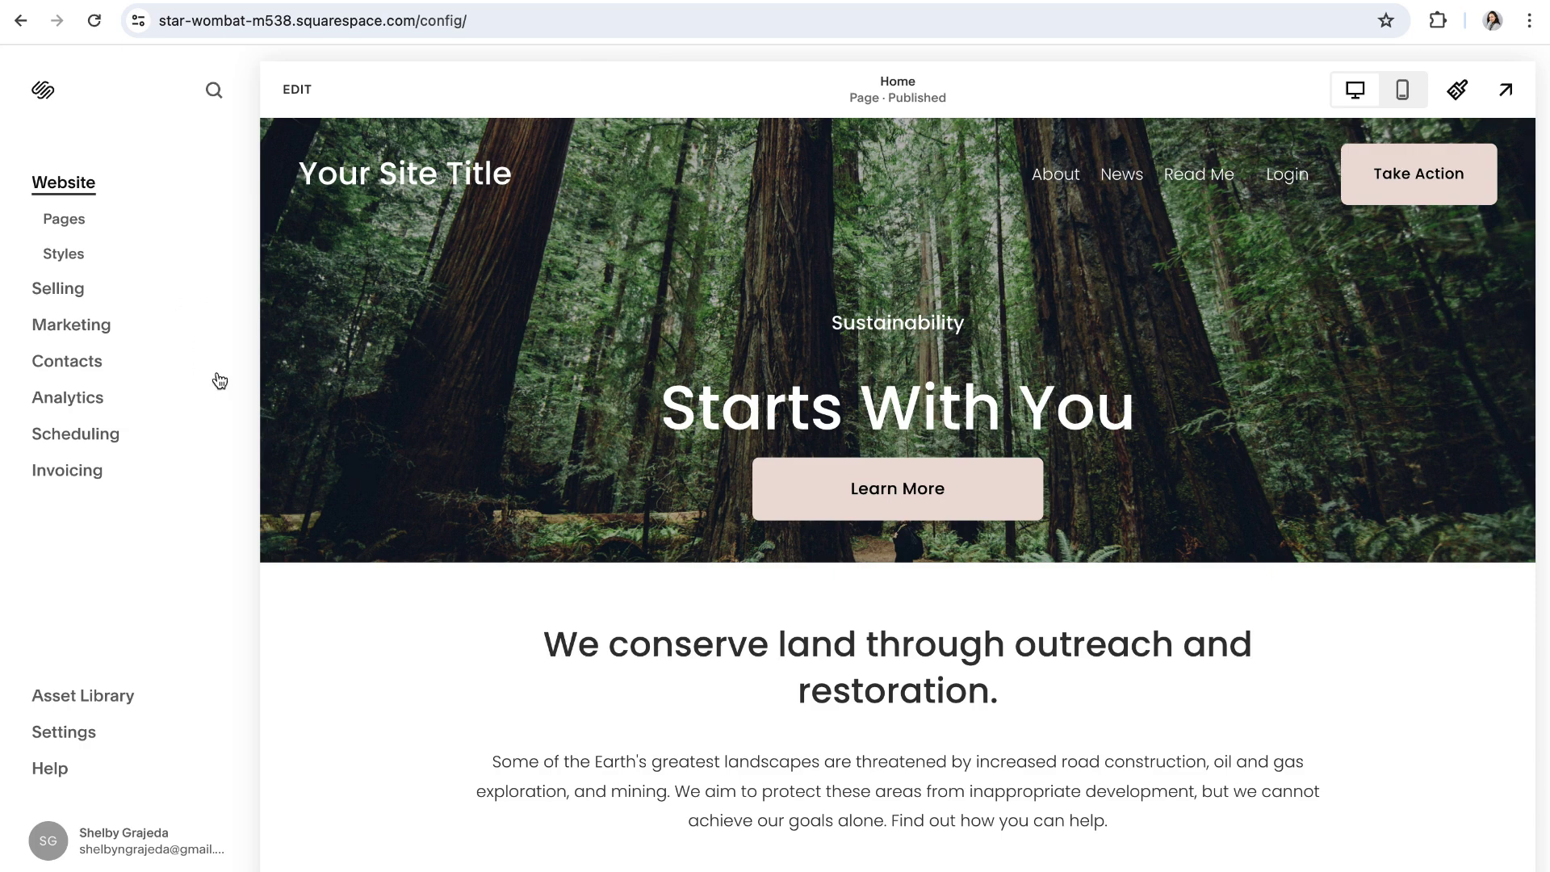
click(302, 93)
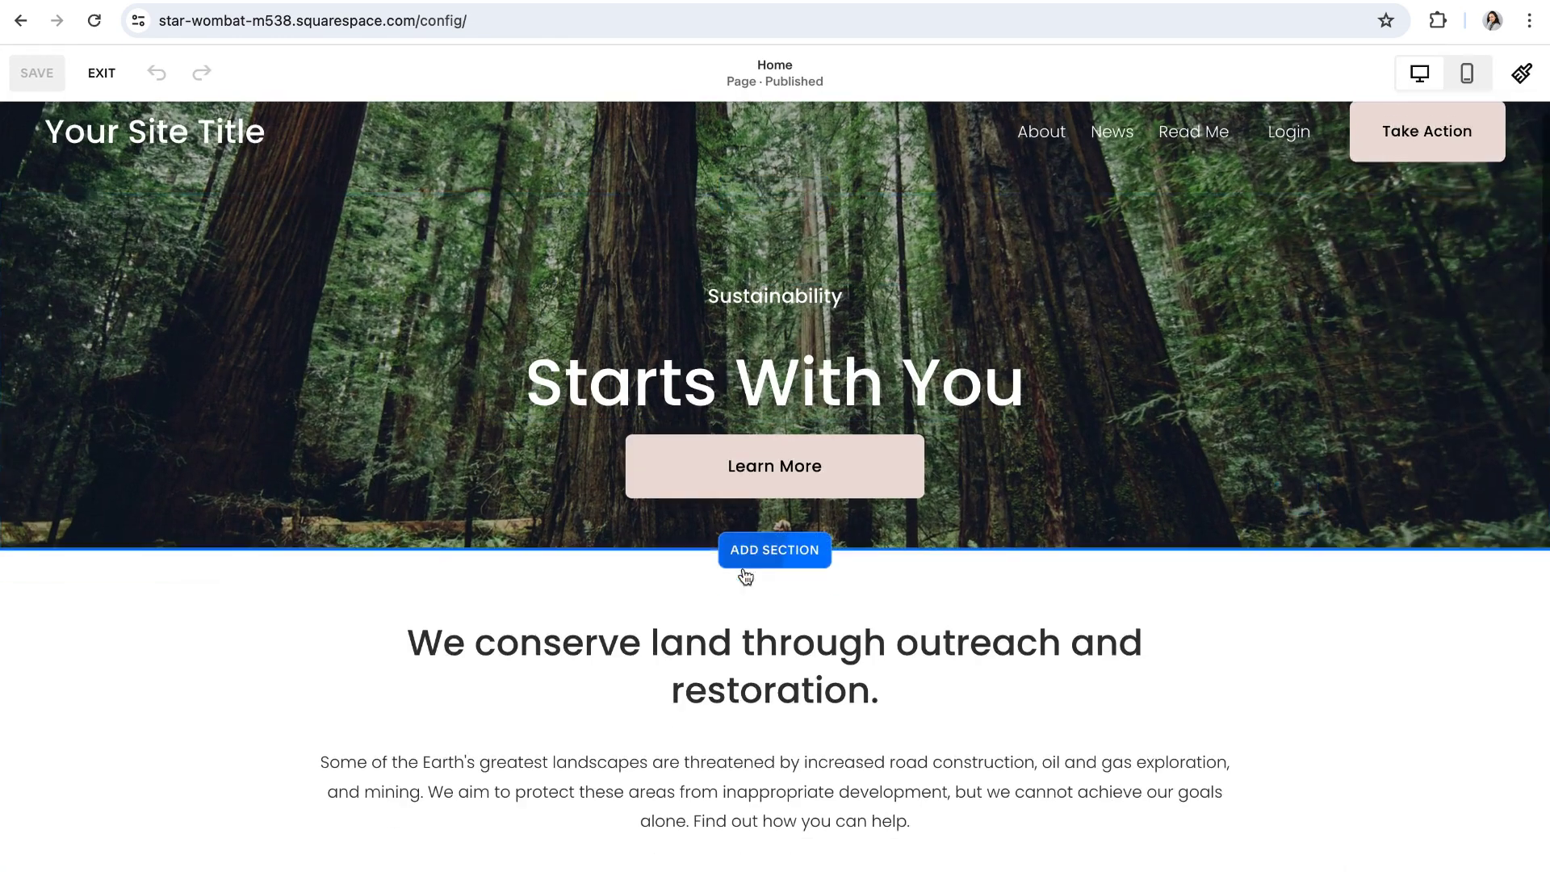
- Recolor the "We conserve land through outreach and restoration." heading with the tan palette color, #E3BCA9, and view the custom color options
scroll(779, 605, down, 3)
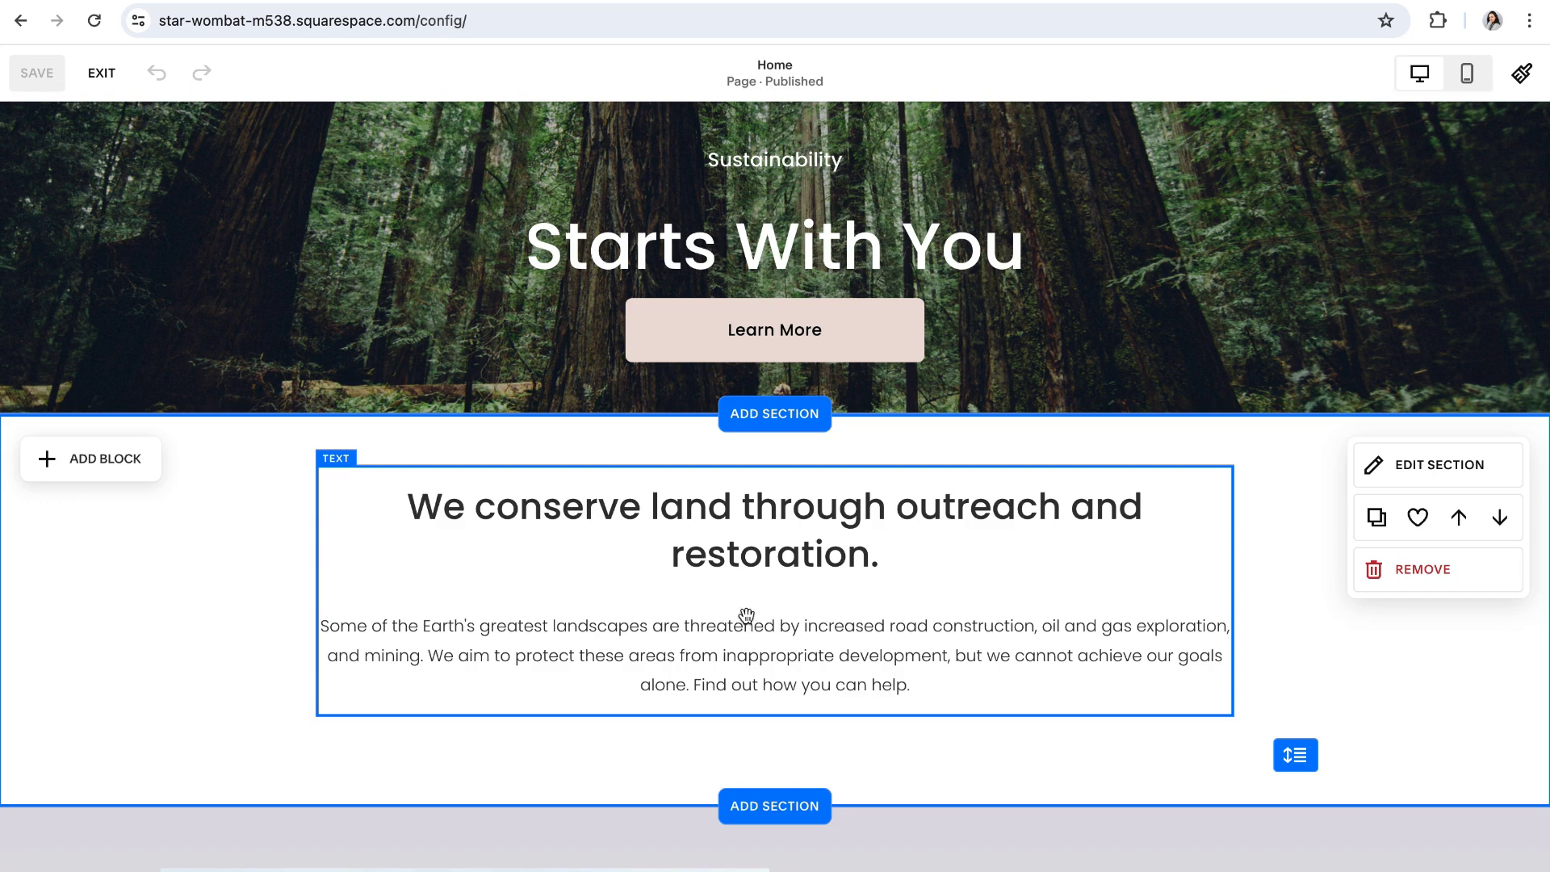
scroll(750, 618, down, 1)
scroll(759, 622, up, 1)
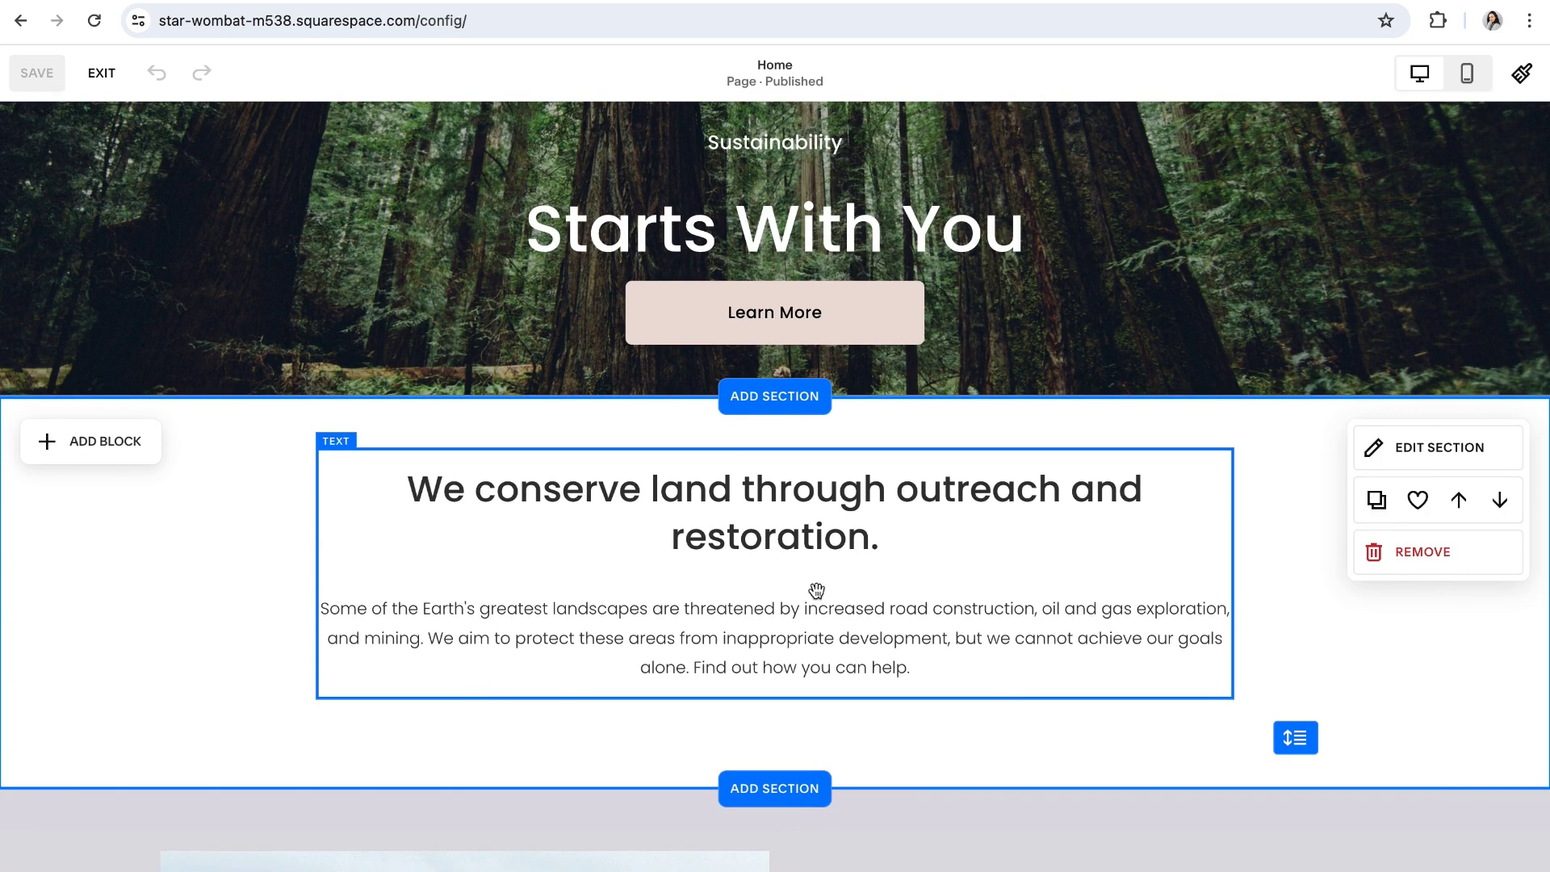
click(796, 570)
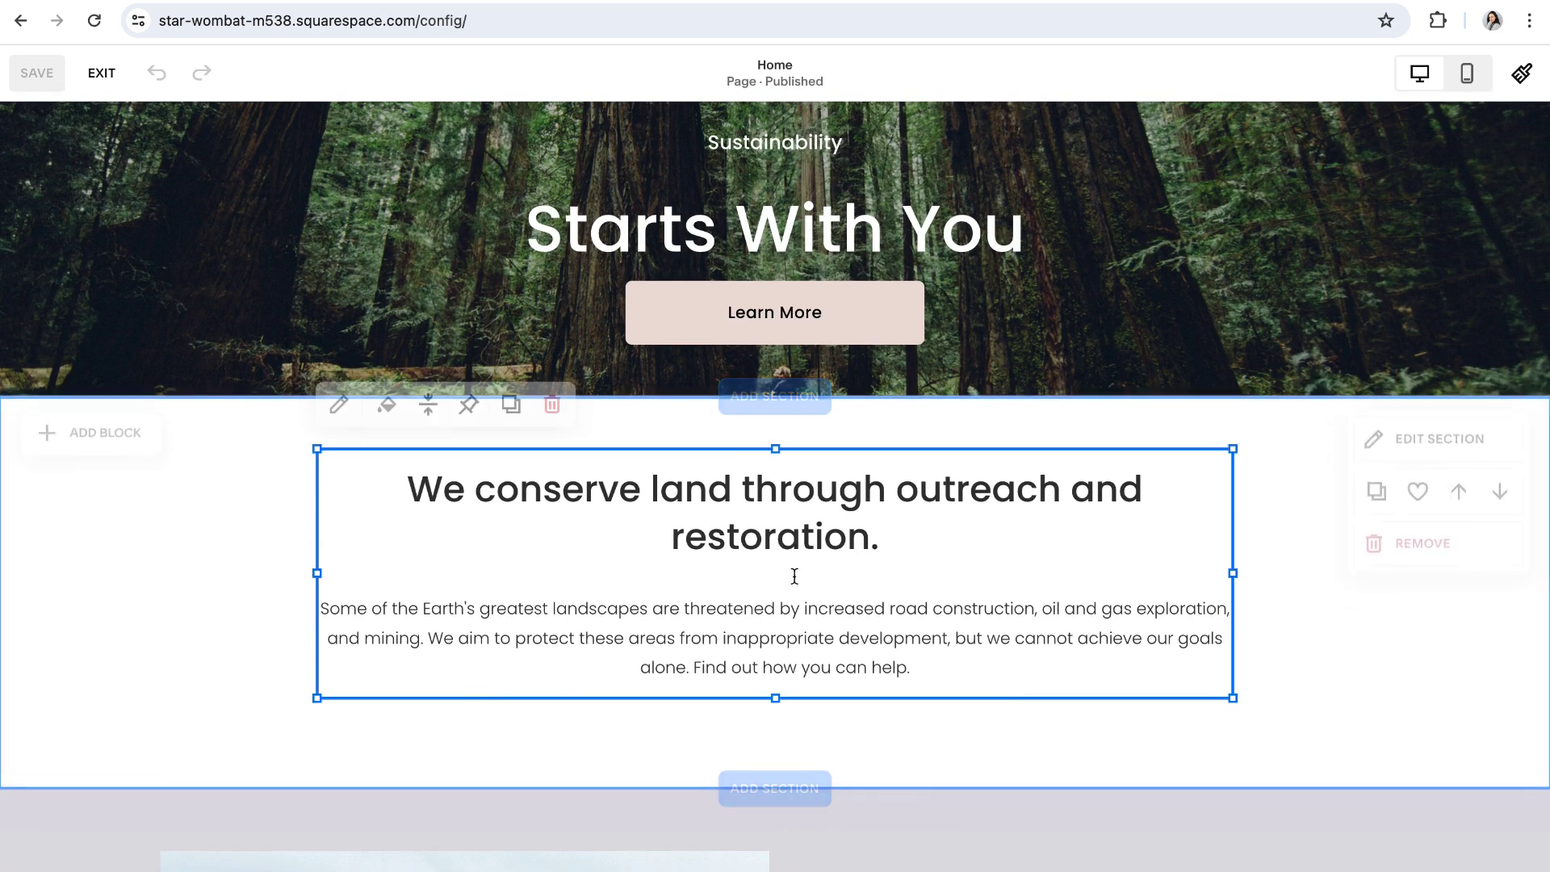
click(796, 565)
drag(887, 539, 379, 489)
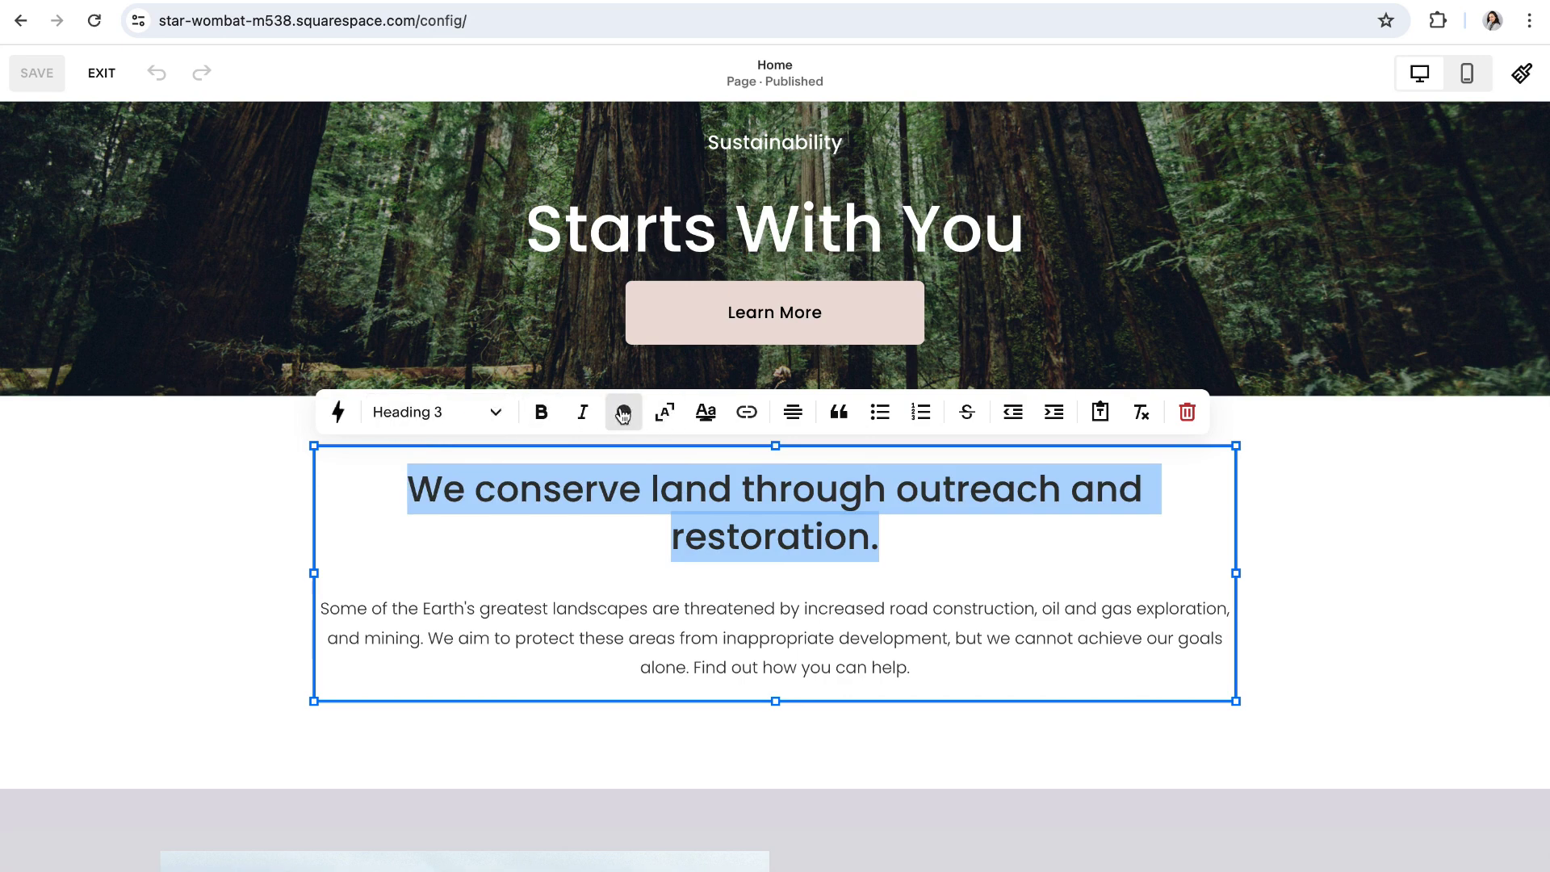
click(624, 414)
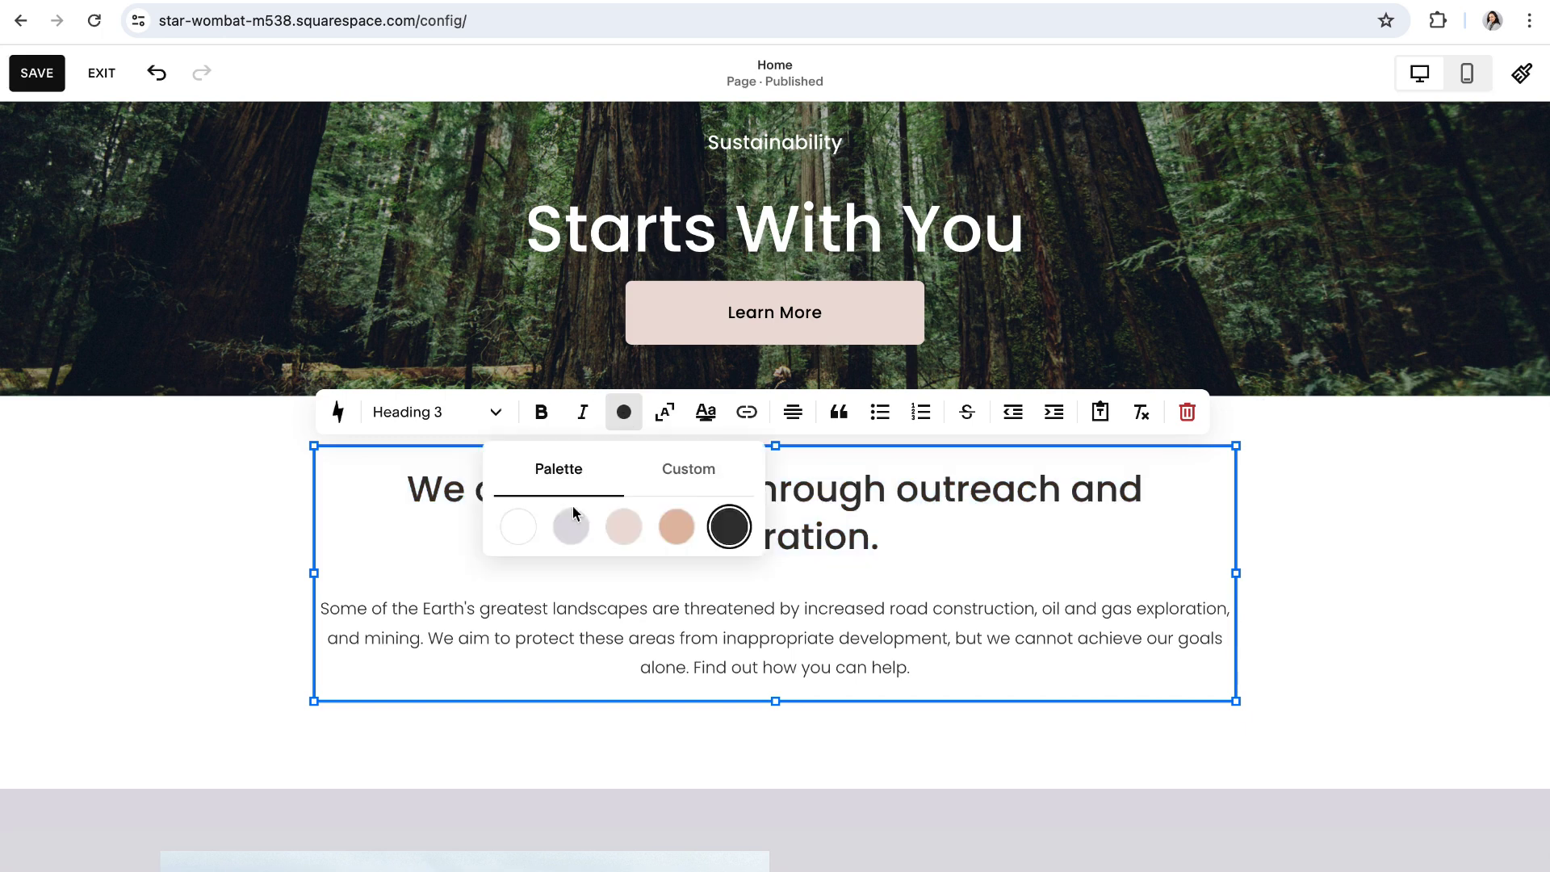
click(571, 528)
click(634, 542)
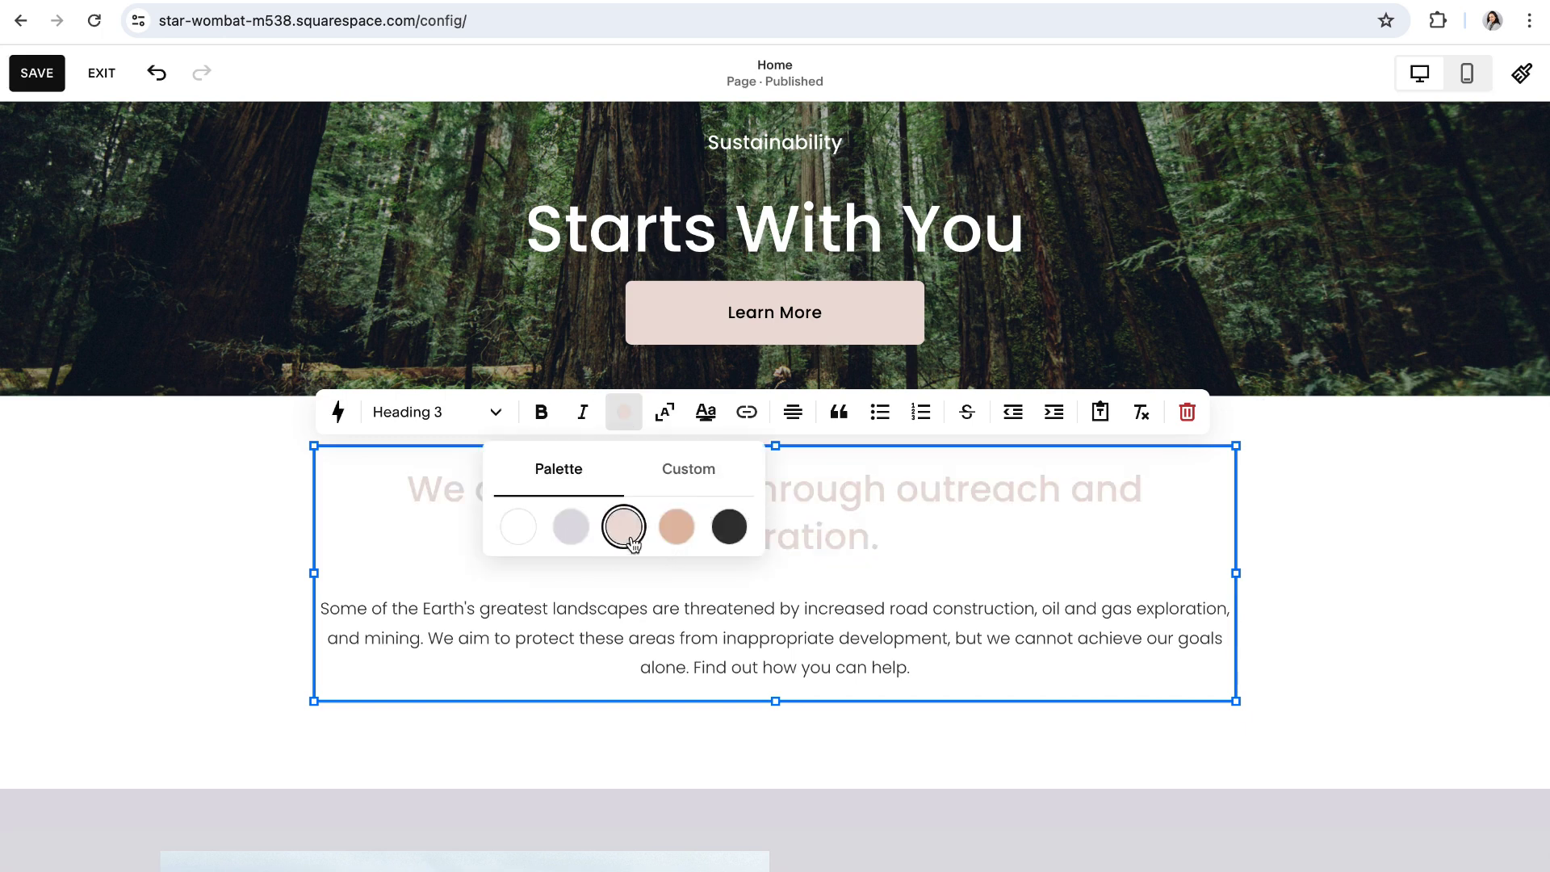
click(678, 535)
click(691, 470)
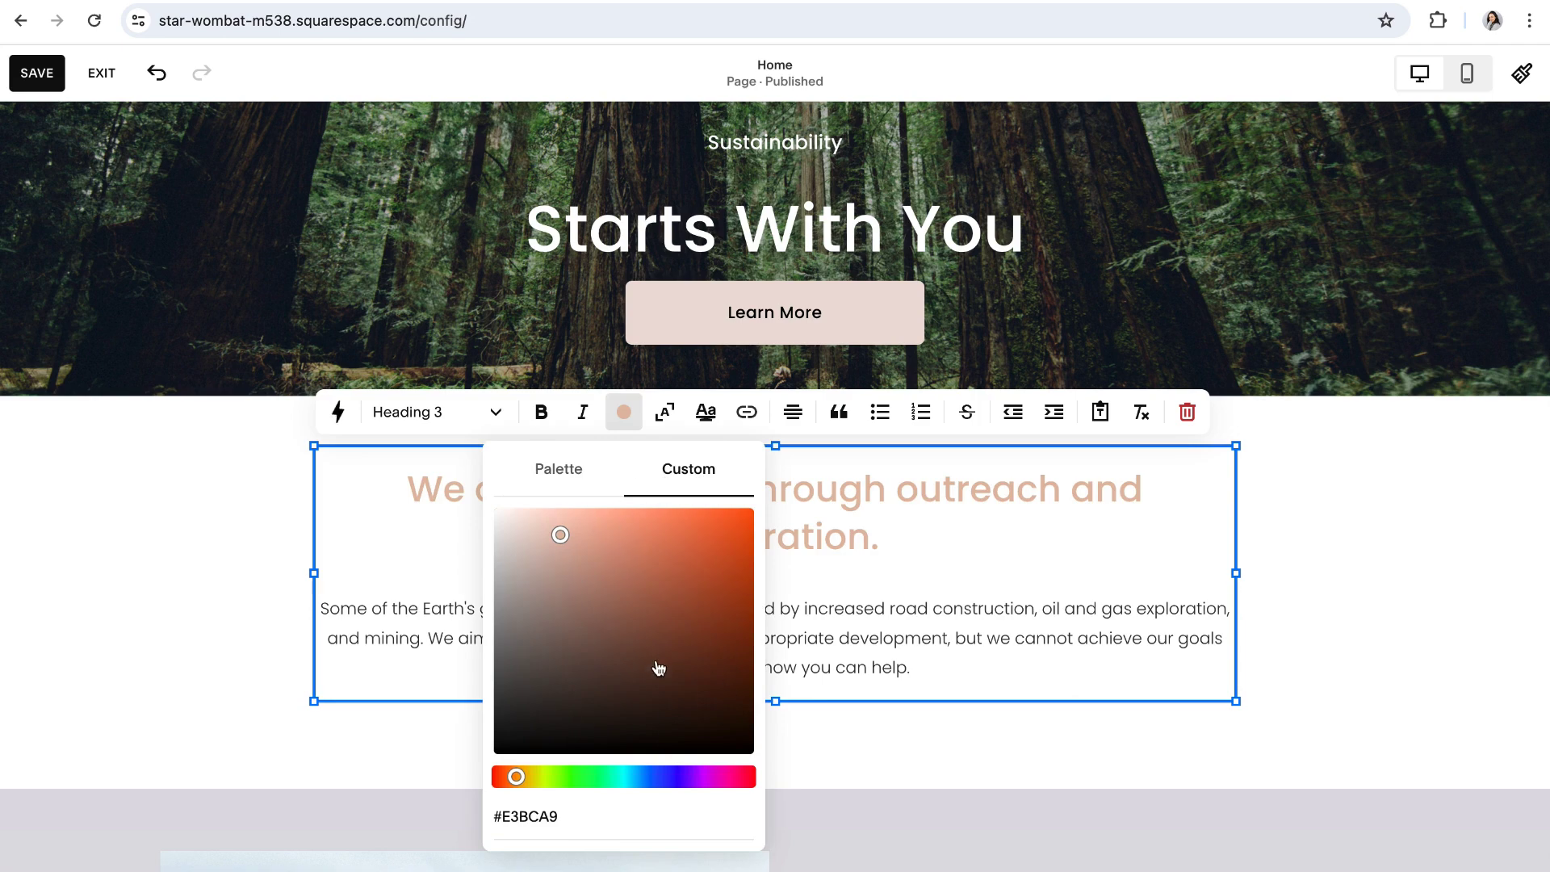
- Highlight the word "outreach" in the heading using the solid block highlight style
scroll(585, 537, down, 1)
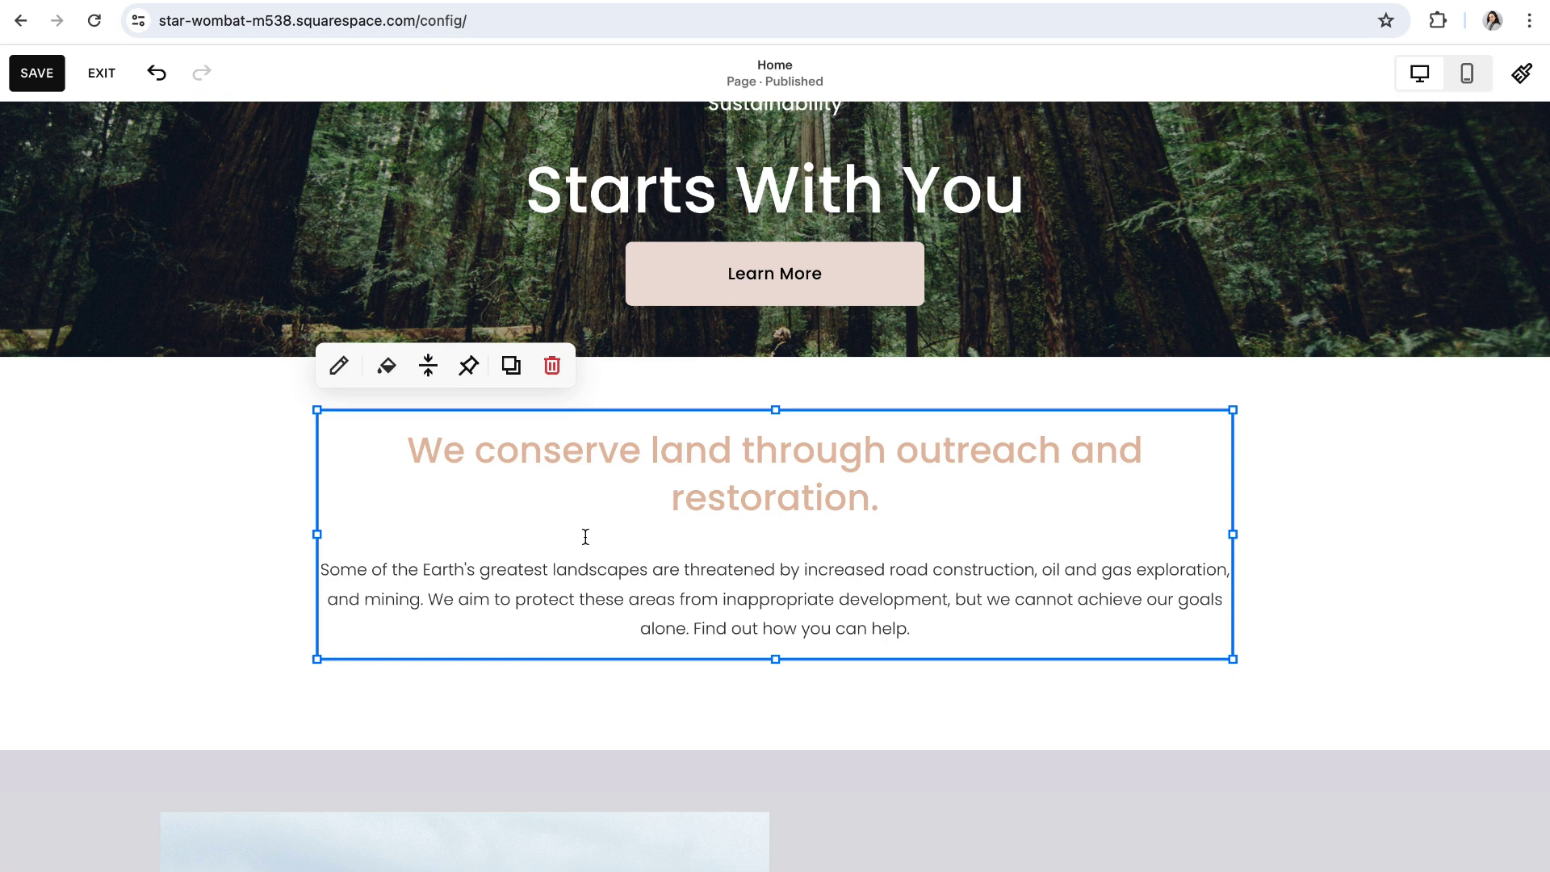
click(1027, 474)
drag(1061, 449, 906, 450)
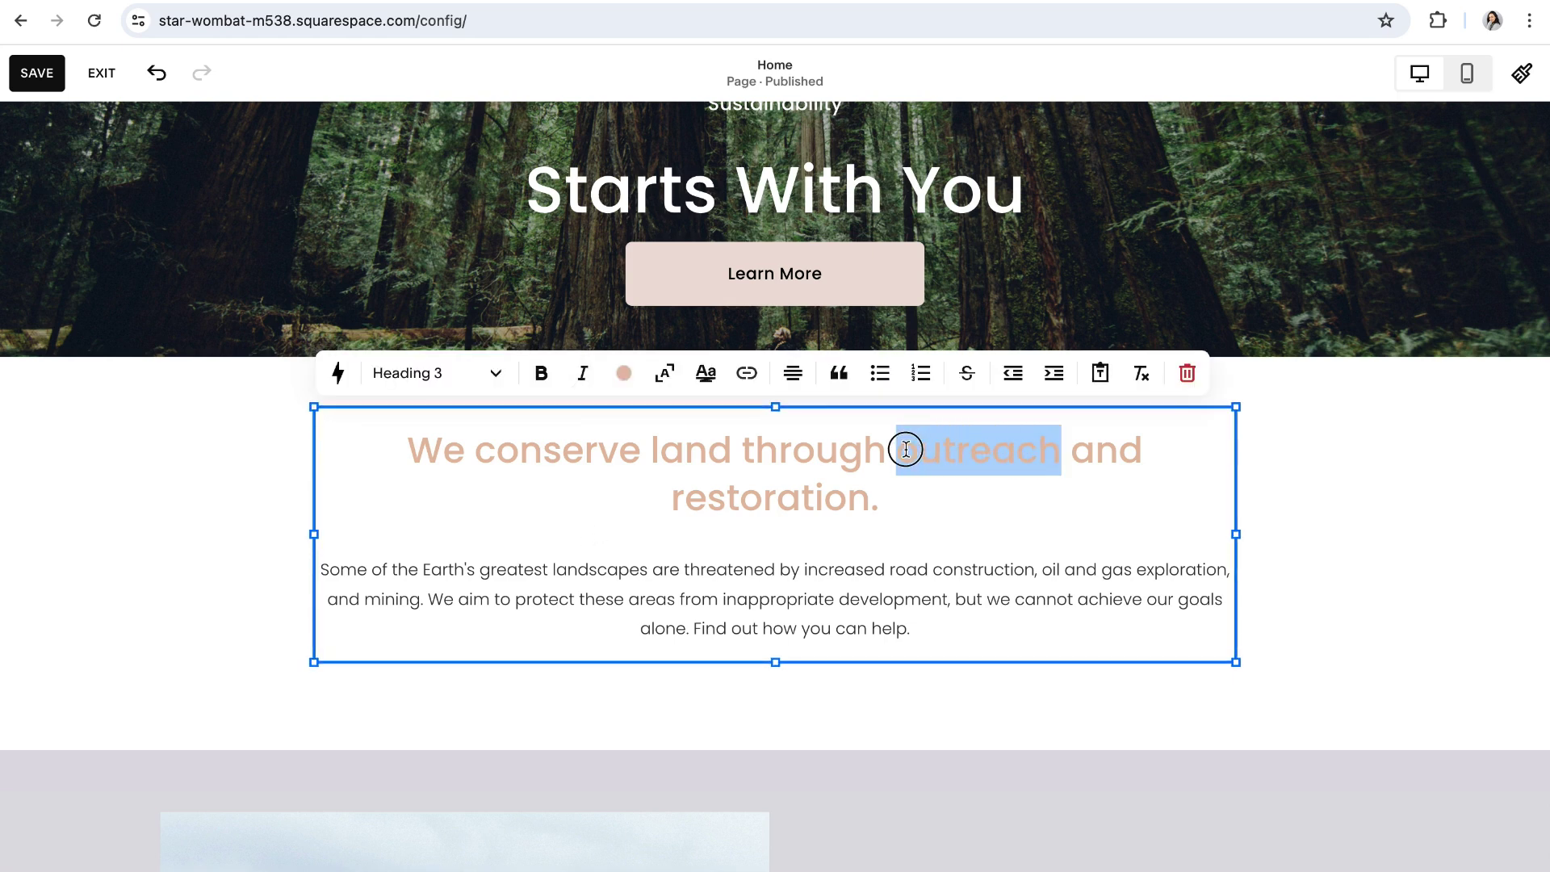
click(706, 378)
click(1506, 527)
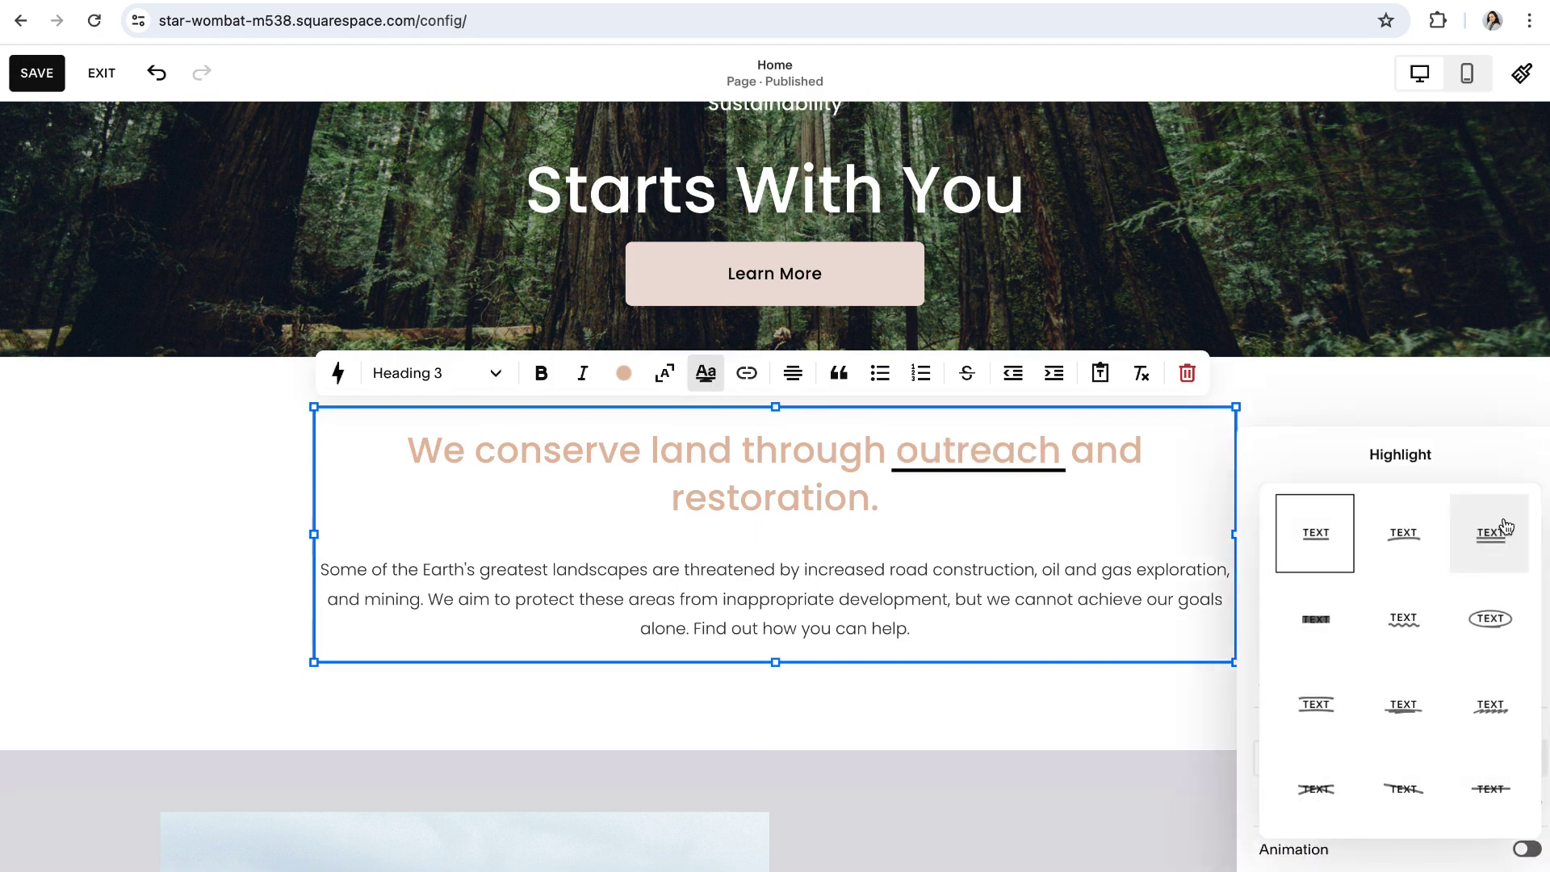
click(1315, 624)
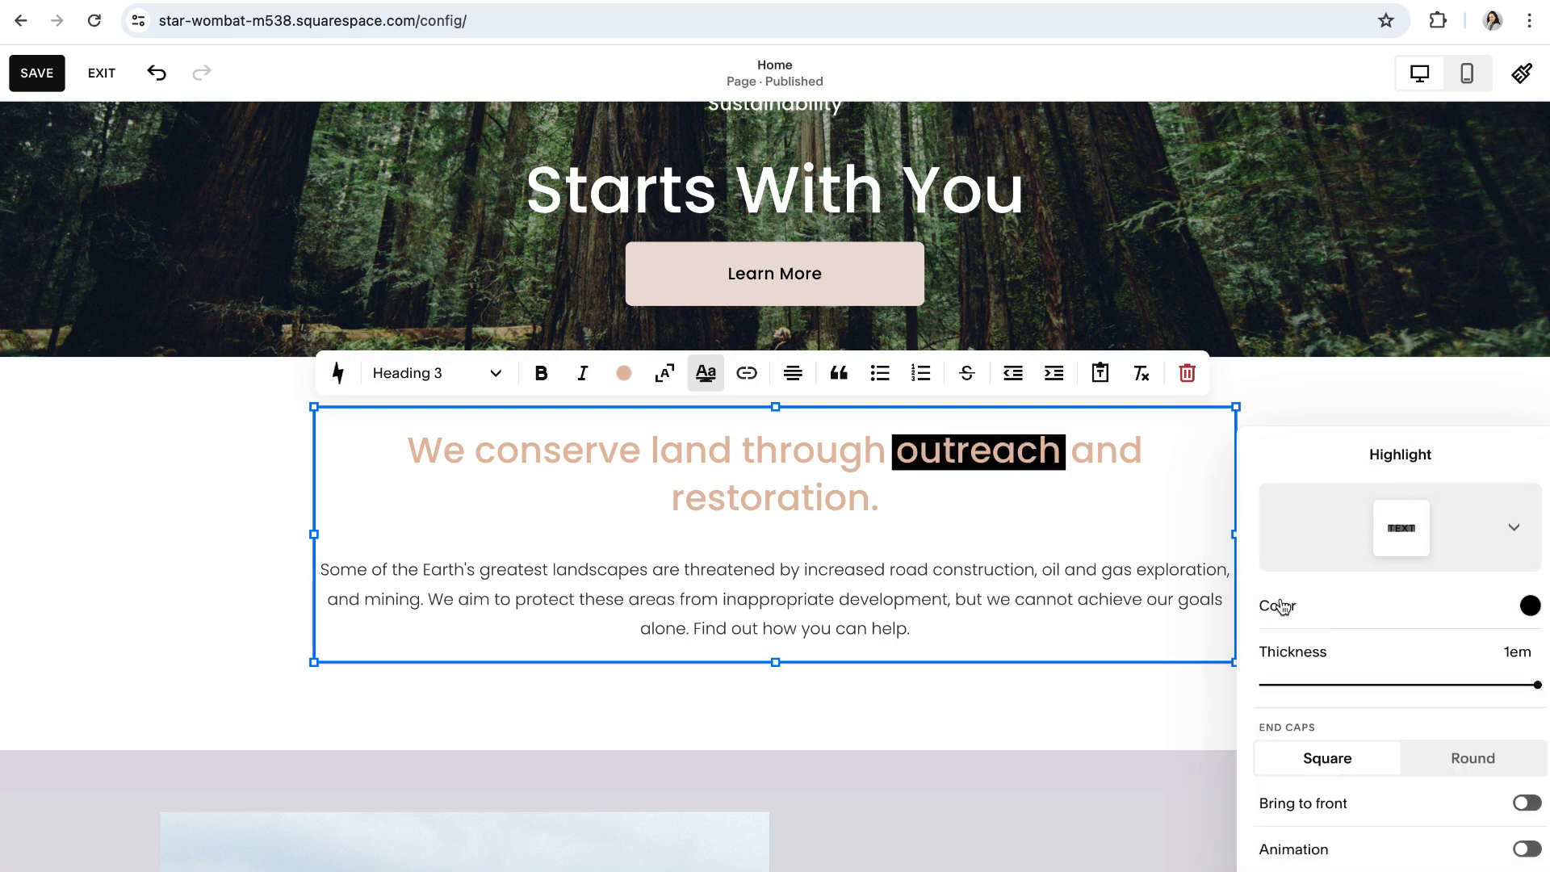
- Try palette and custom highlight colors for "outreach" and set the highlight to the light lavender palette color
click(1529, 609)
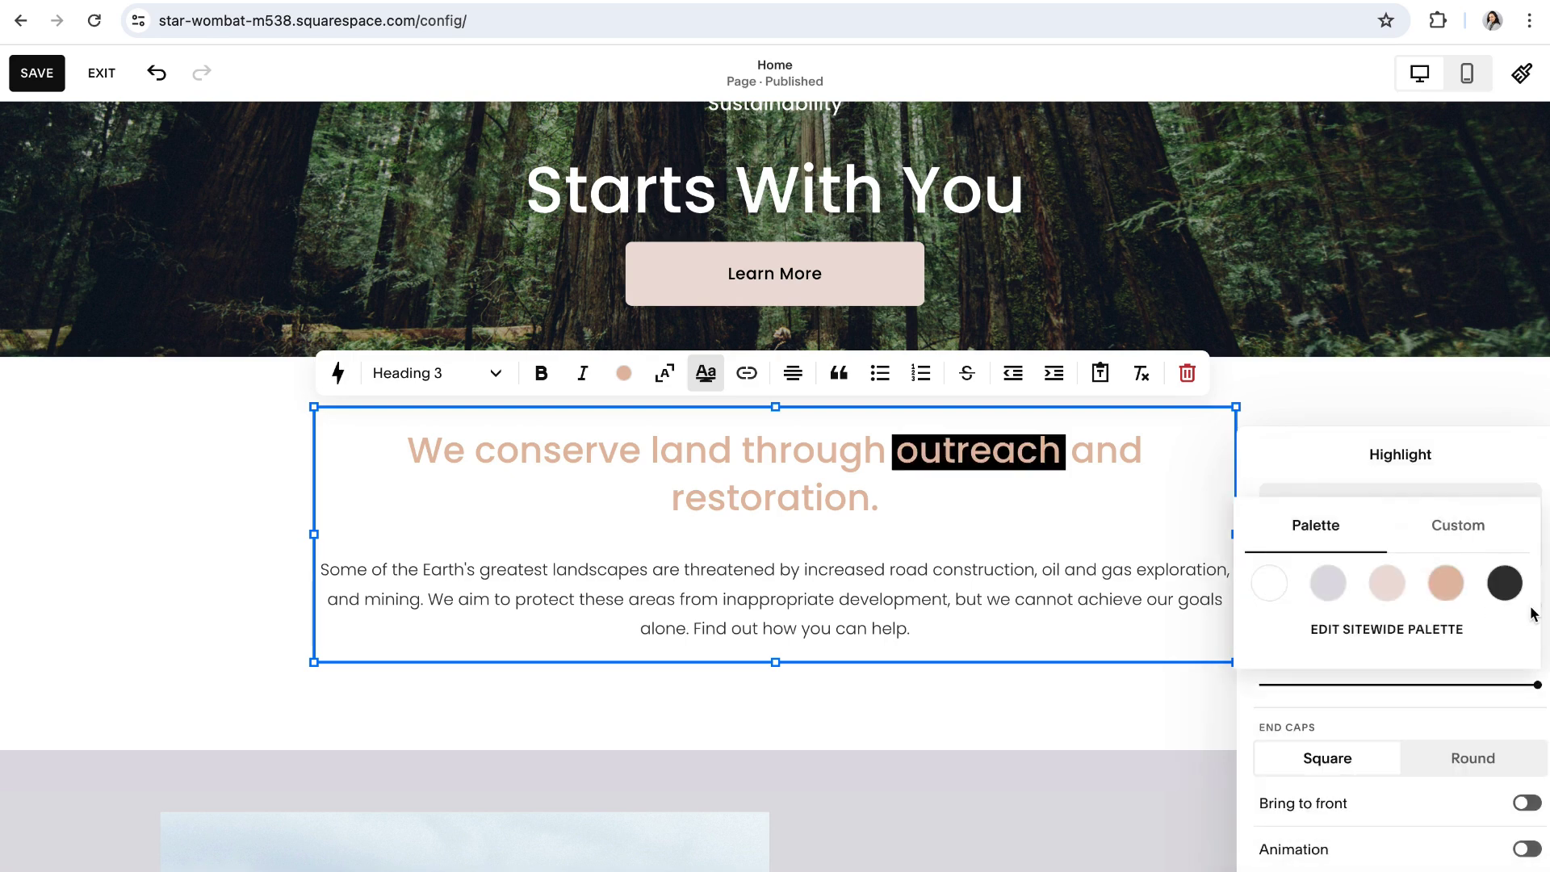
click(1328, 583)
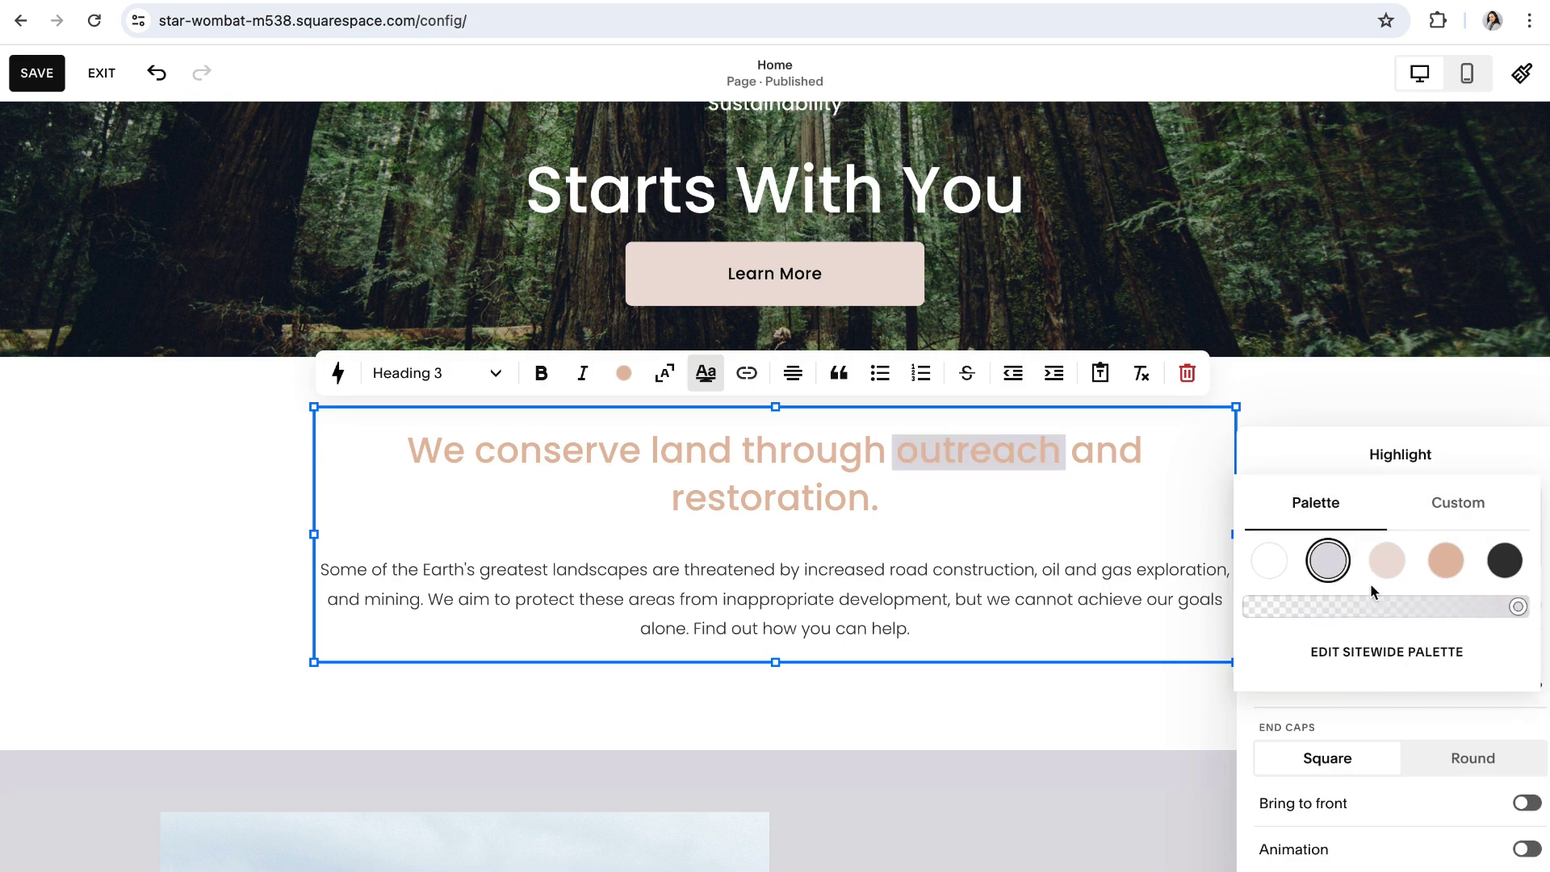
click(1390, 572)
click(1408, 502)
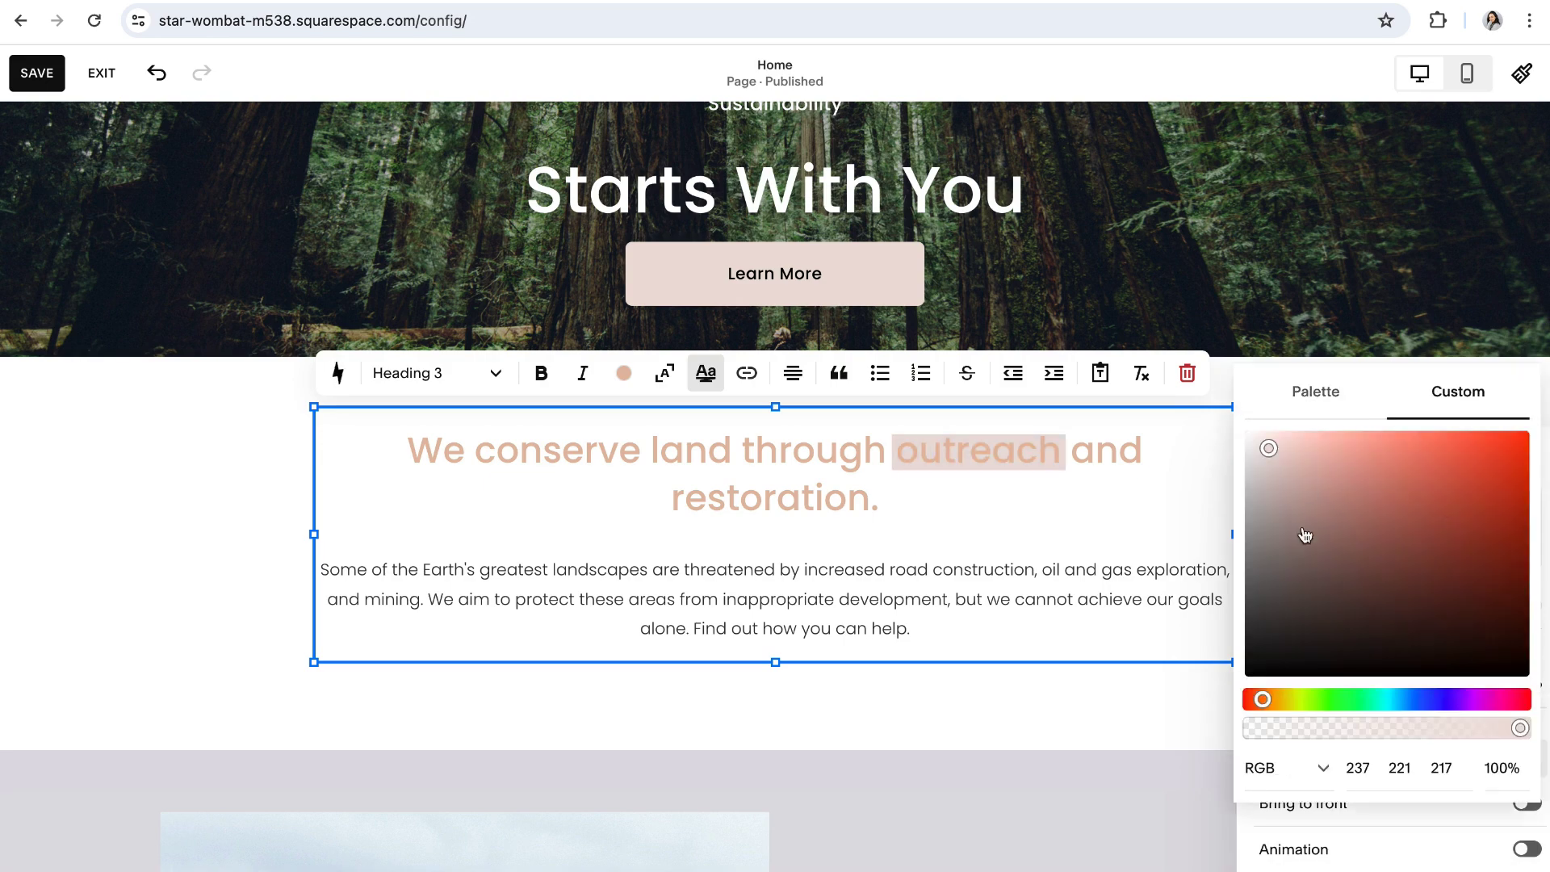
click(1302, 392)
click(1328, 560)
click(153, 529)
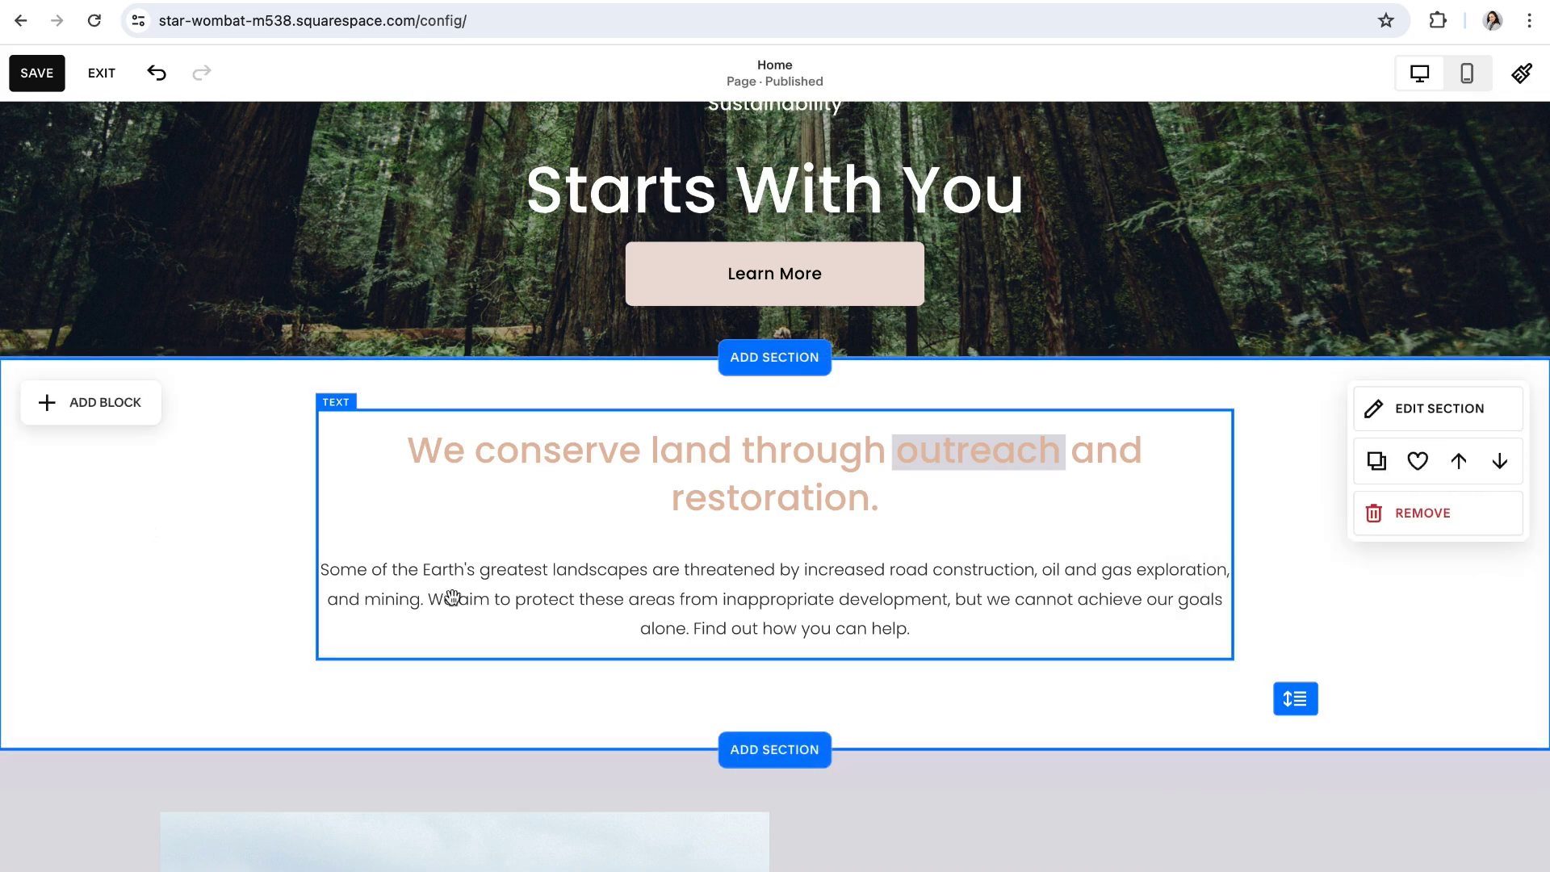
- Turn on the heading text block's background and set its color to the pale pink palette color
click(509, 516)
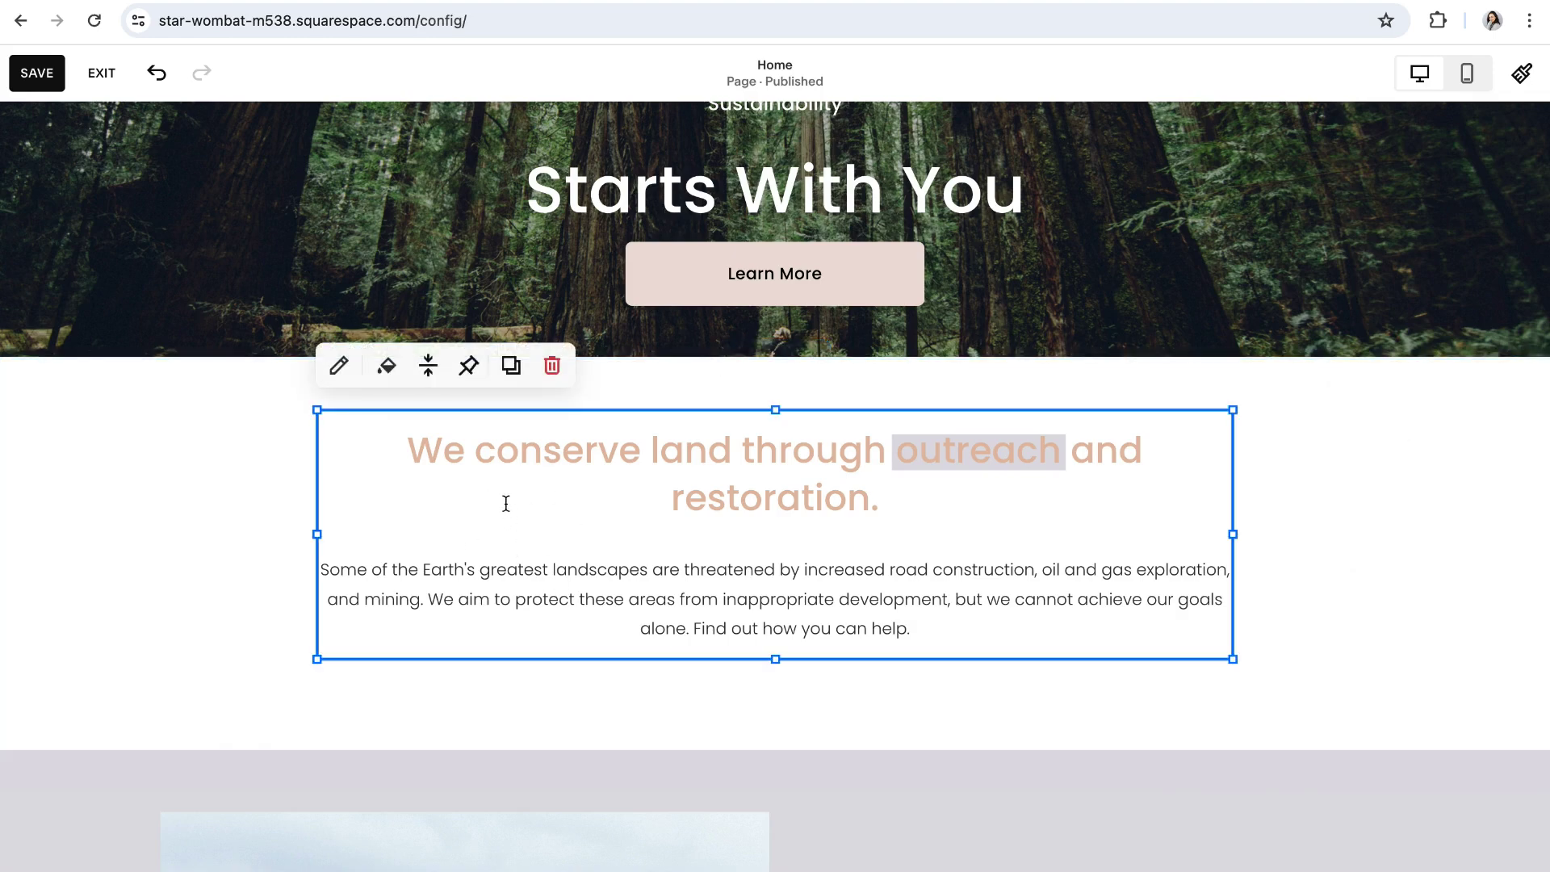
click(386, 370)
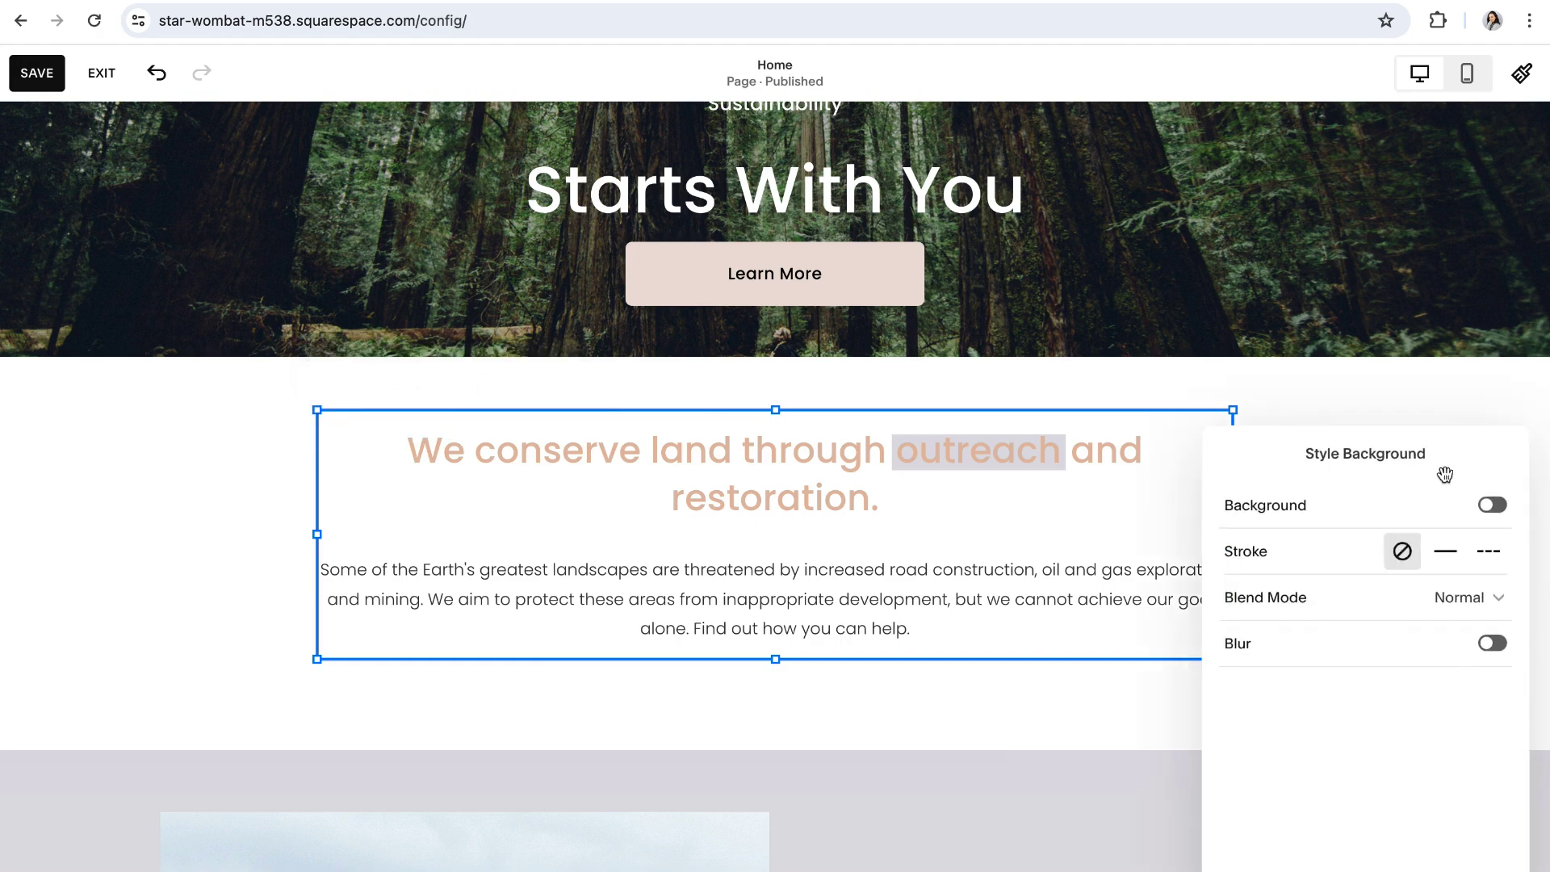
click(1494, 506)
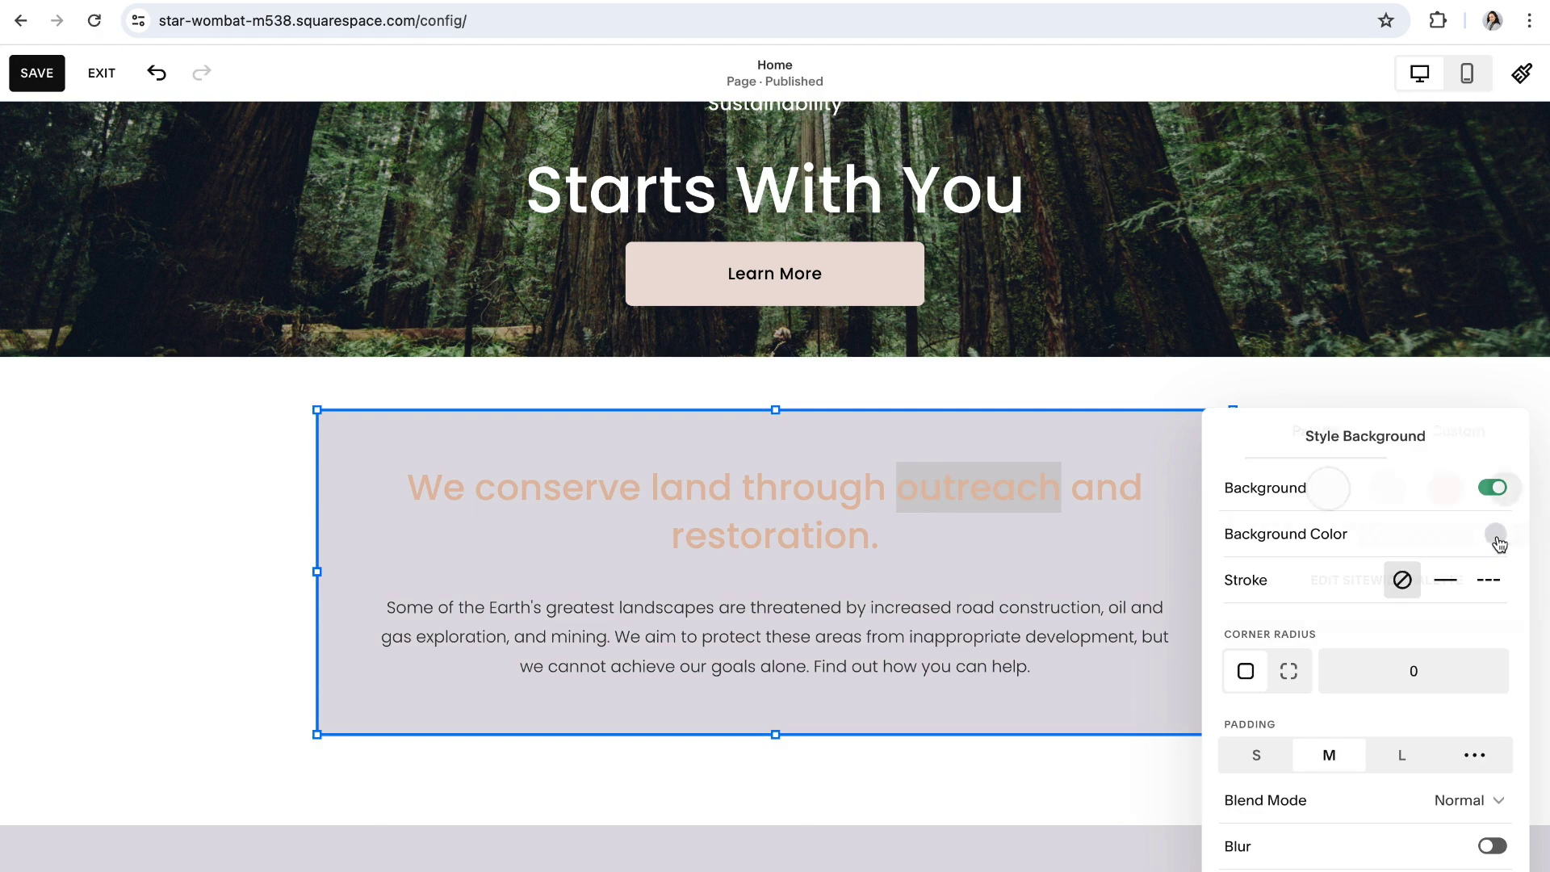
click(1495, 536)
click(1387, 489)
click(1450, 497)
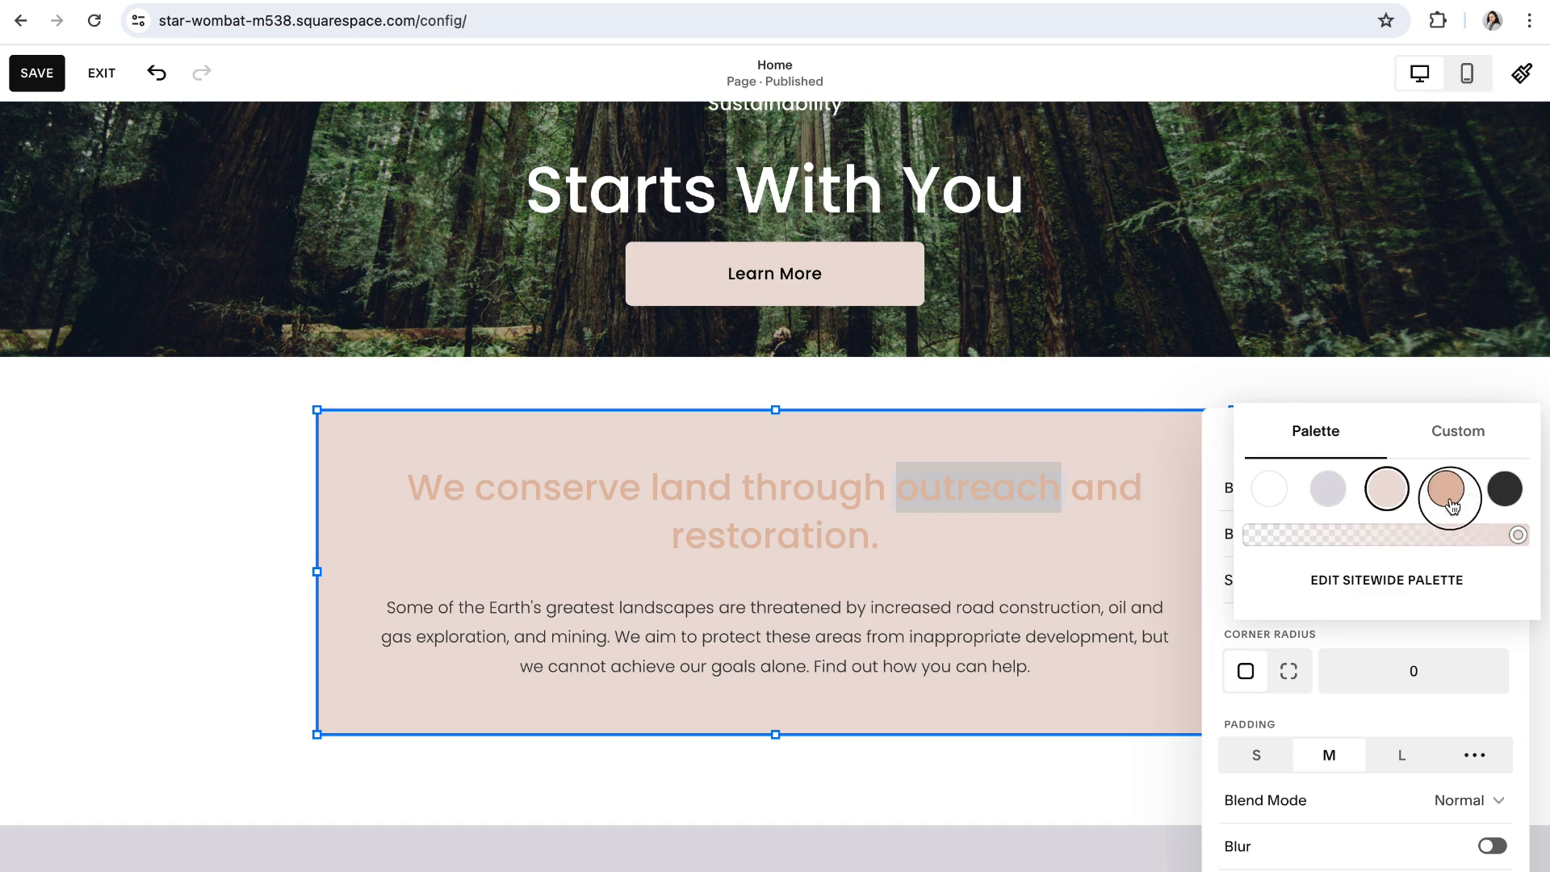
click(1457, 436)
click(1310, 314)
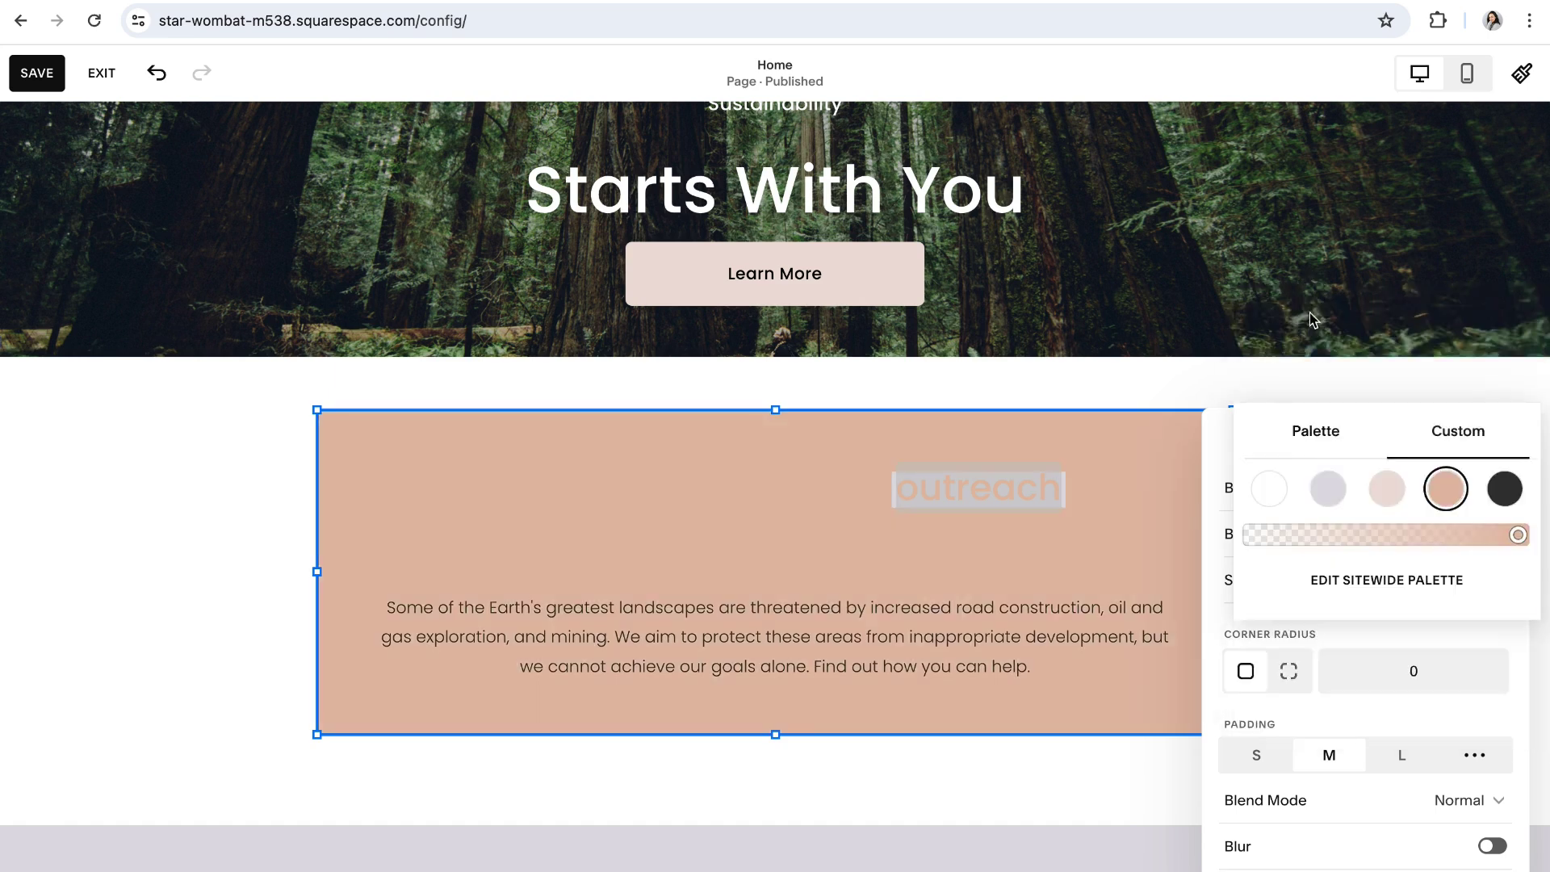
click(260, 593)
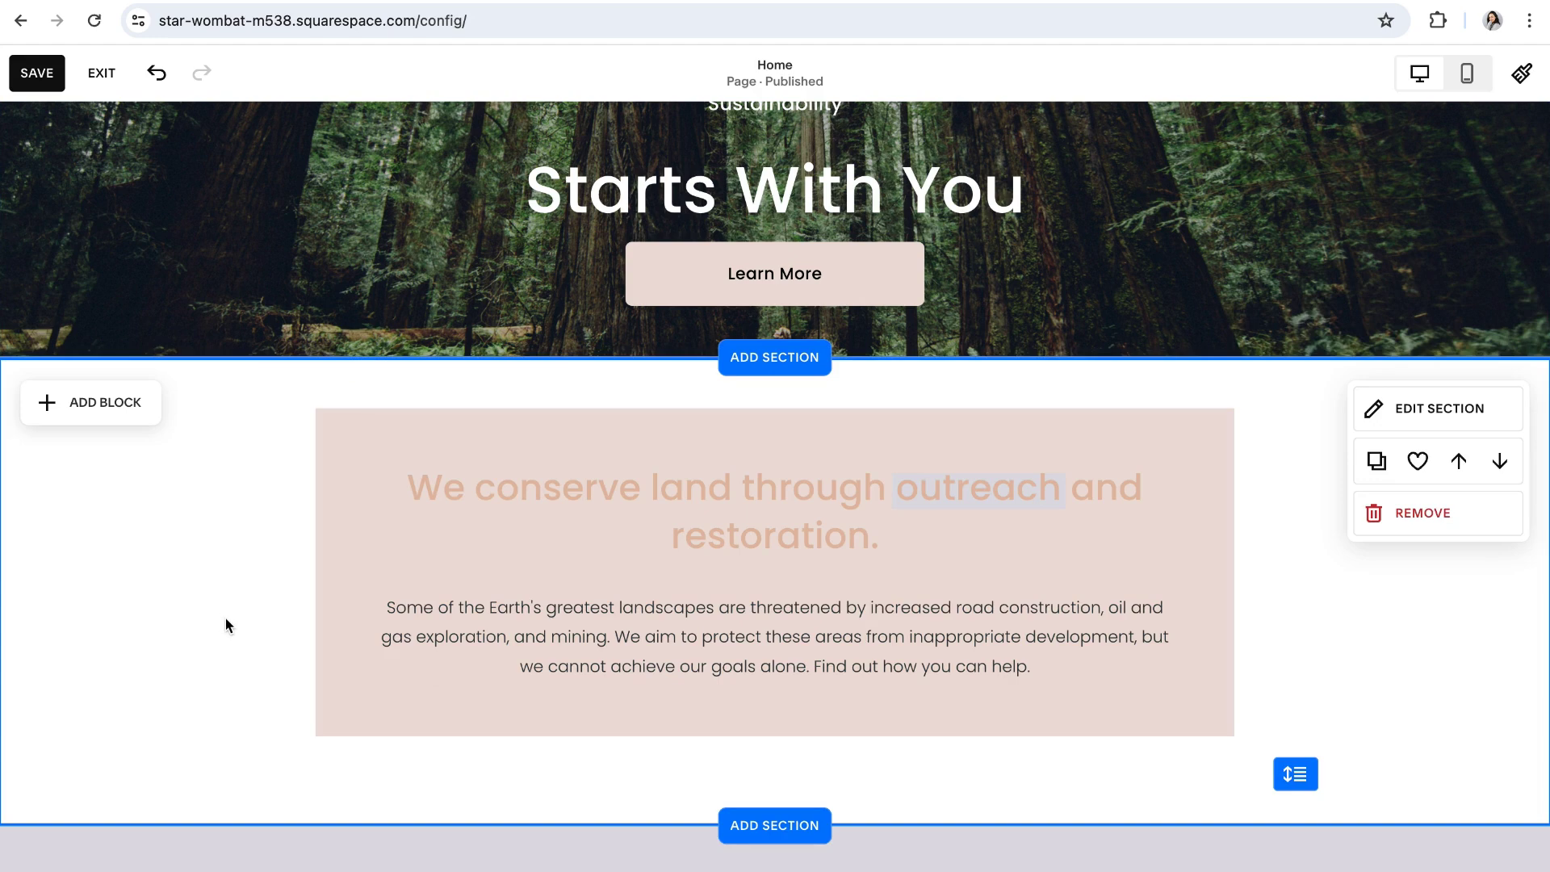
scroll(227, 620, down, 5)
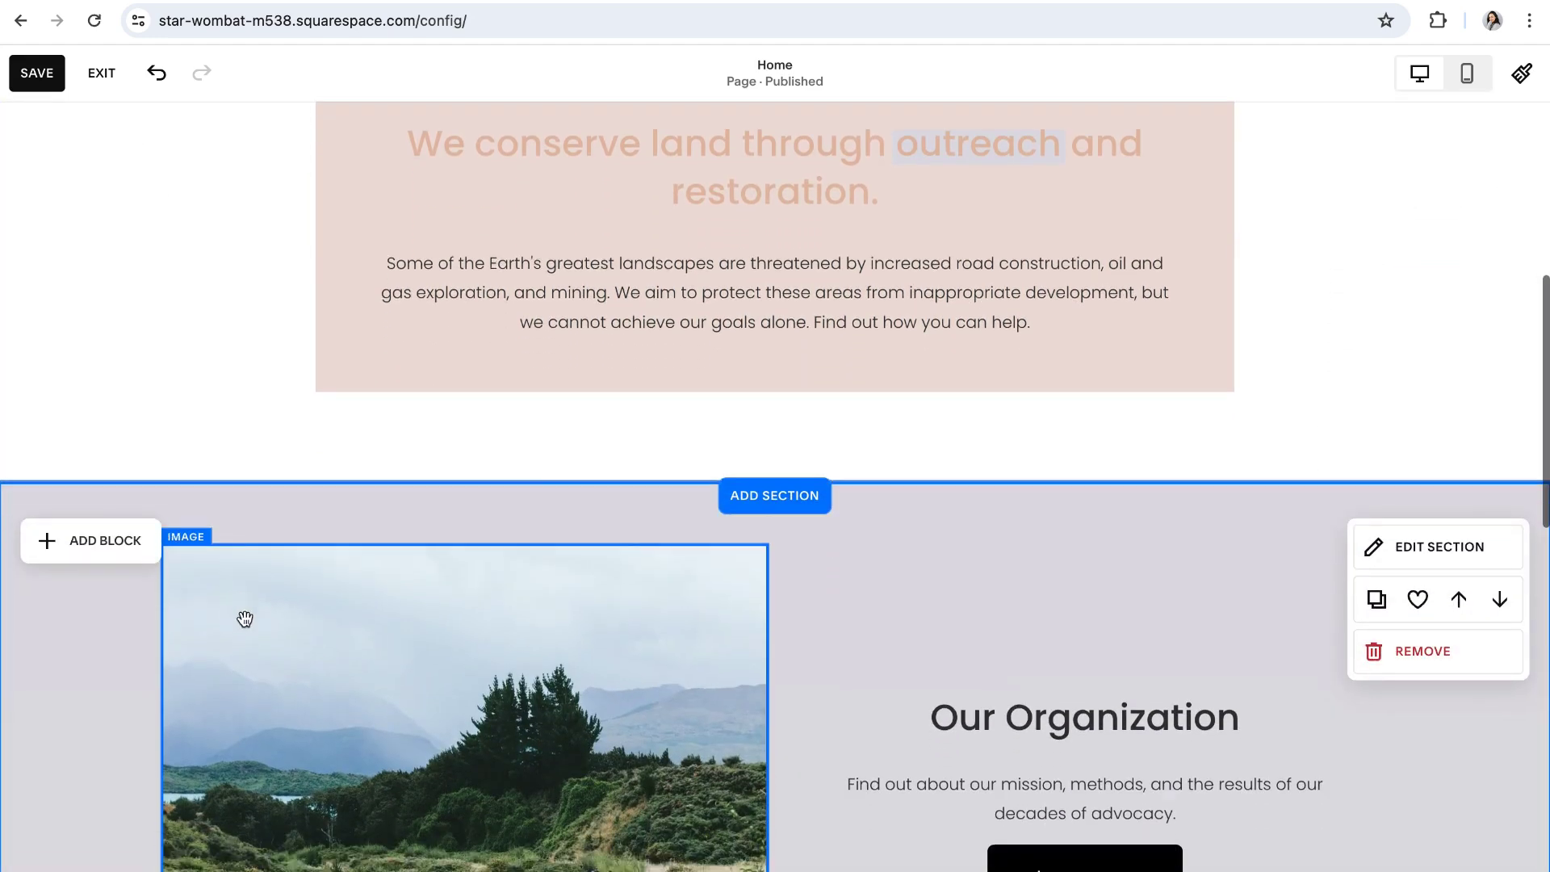
scroll(244, 618, down, 4)
scroll(243, 622, up, 8)
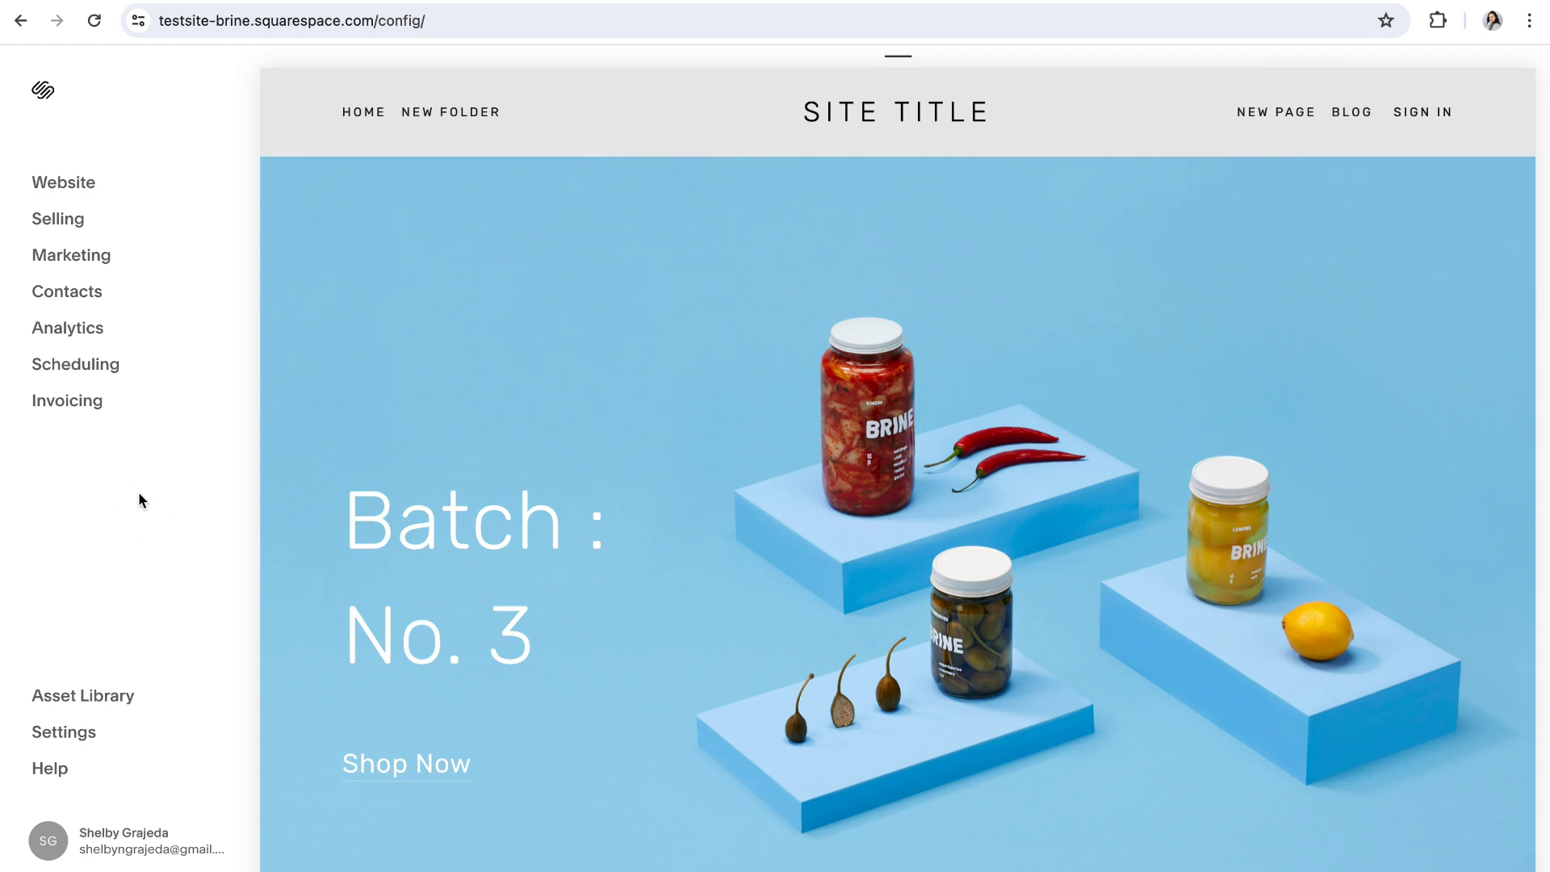
- Open Site Styles from the Brine test site's Design settings and locate the Header: Branding color option
click(64, 184)
click(50, 243)
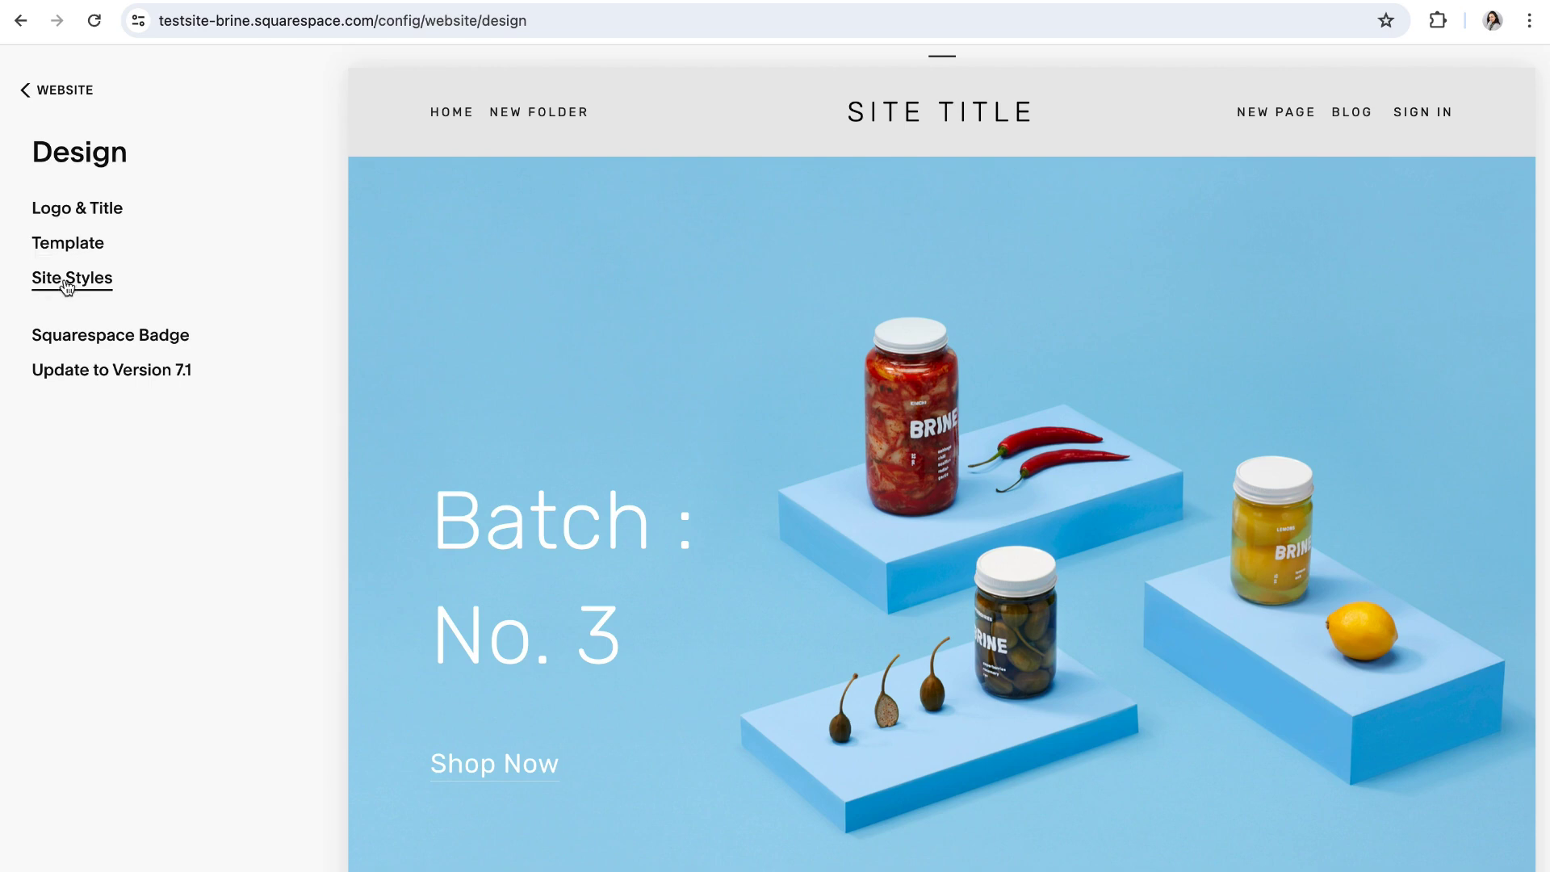
click(84, 286)
scroll(230, 502, down, 7)
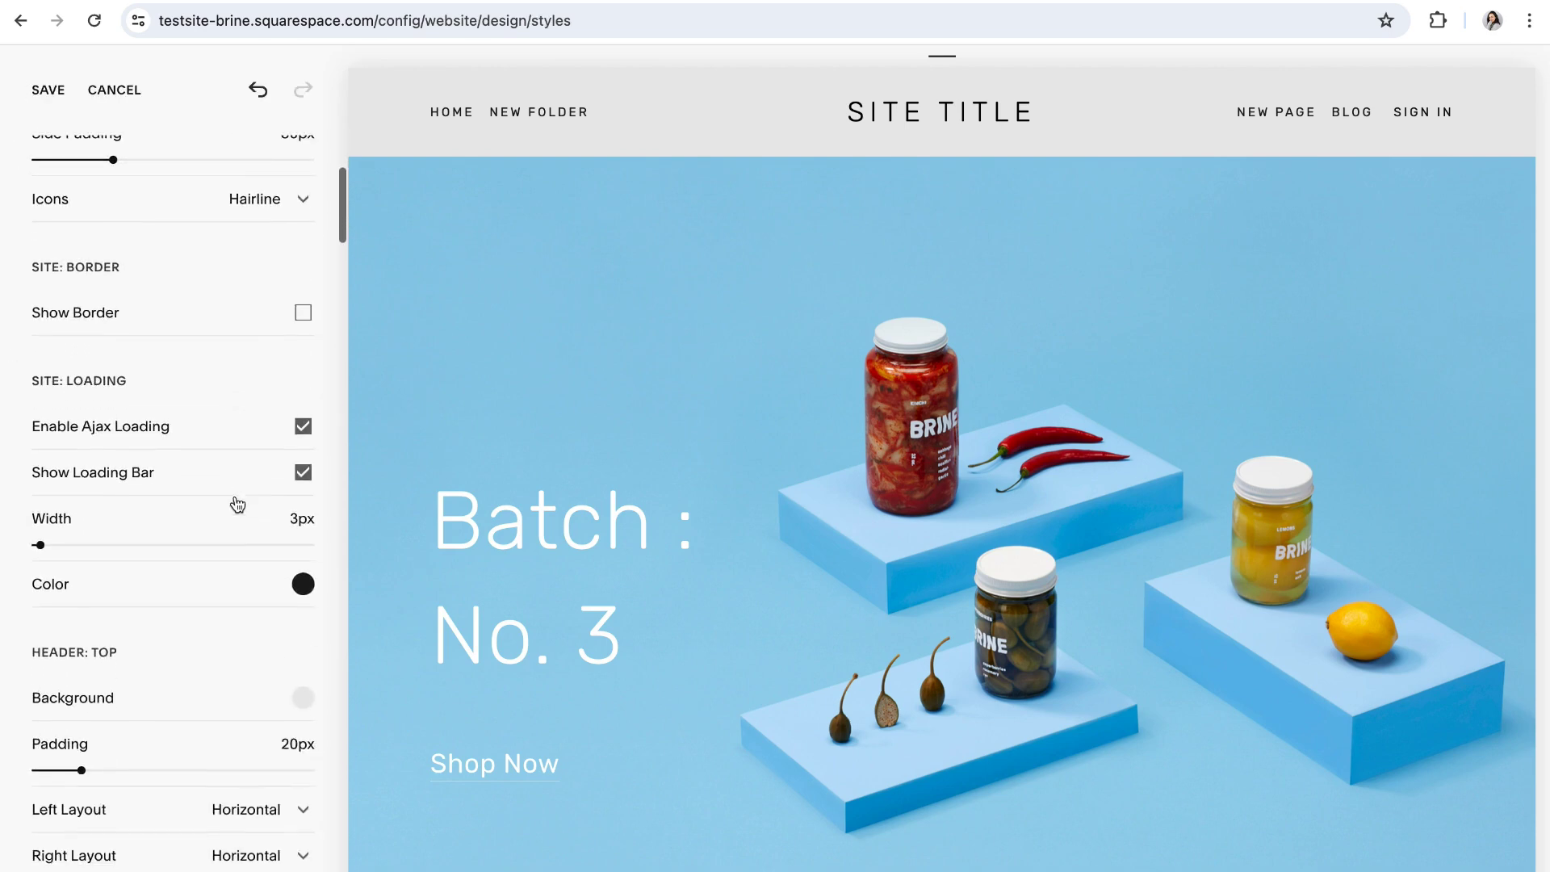
scroll(235, 502, down, 1)
scroll(215, 318, up, 1)
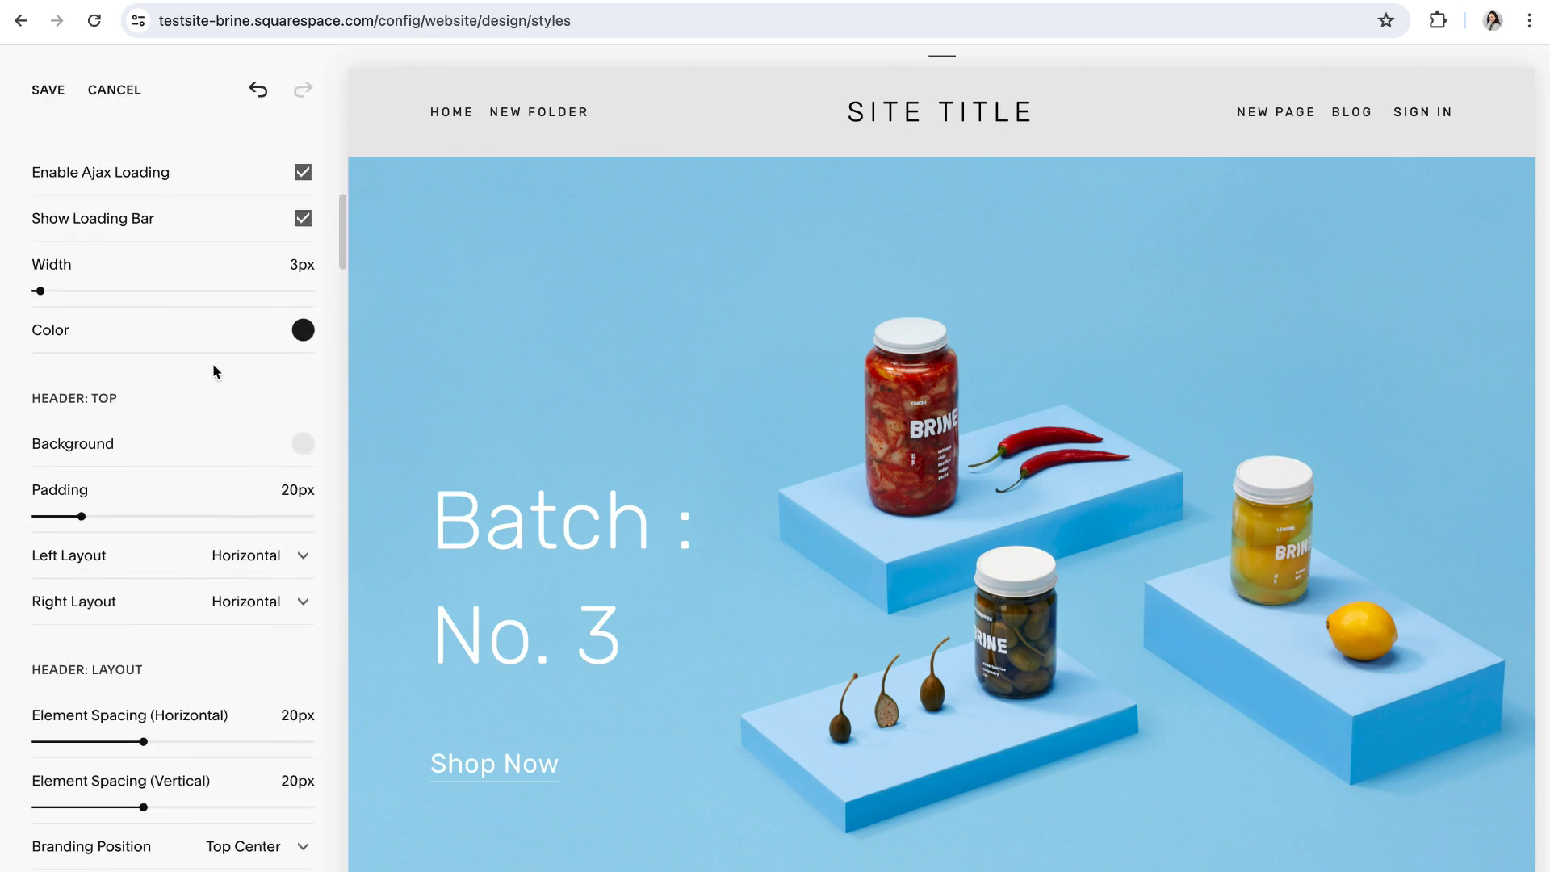
scroll(248, 486, down, 1)
scroll(251, 488, down, 8)
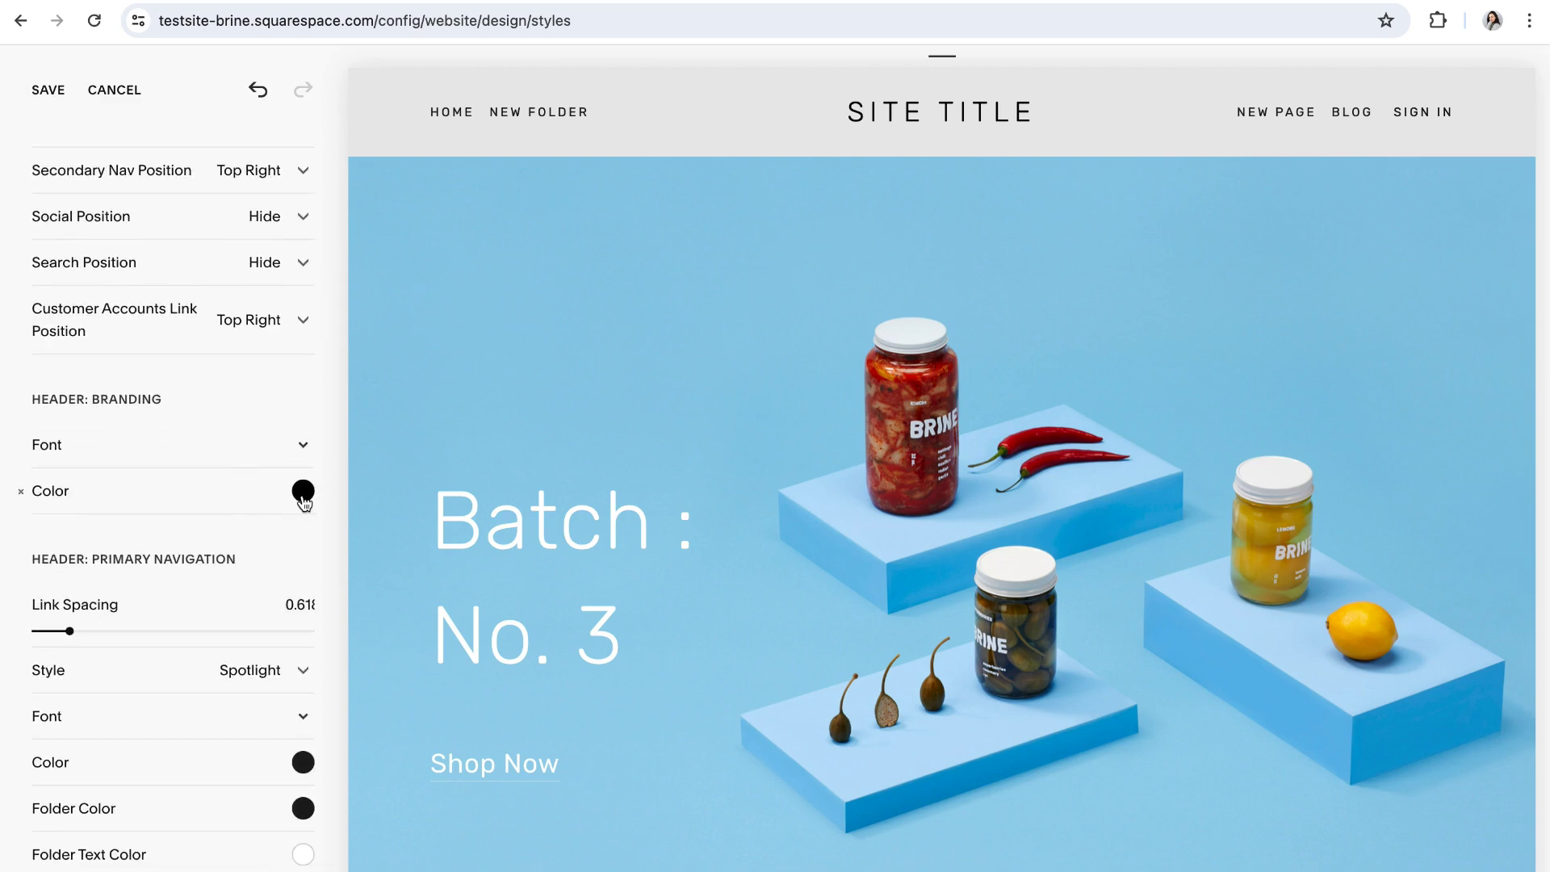
- Try different shades for the Header: Branding color, ending on black, hsl(0, 0%, 0%)
click(303, 492)
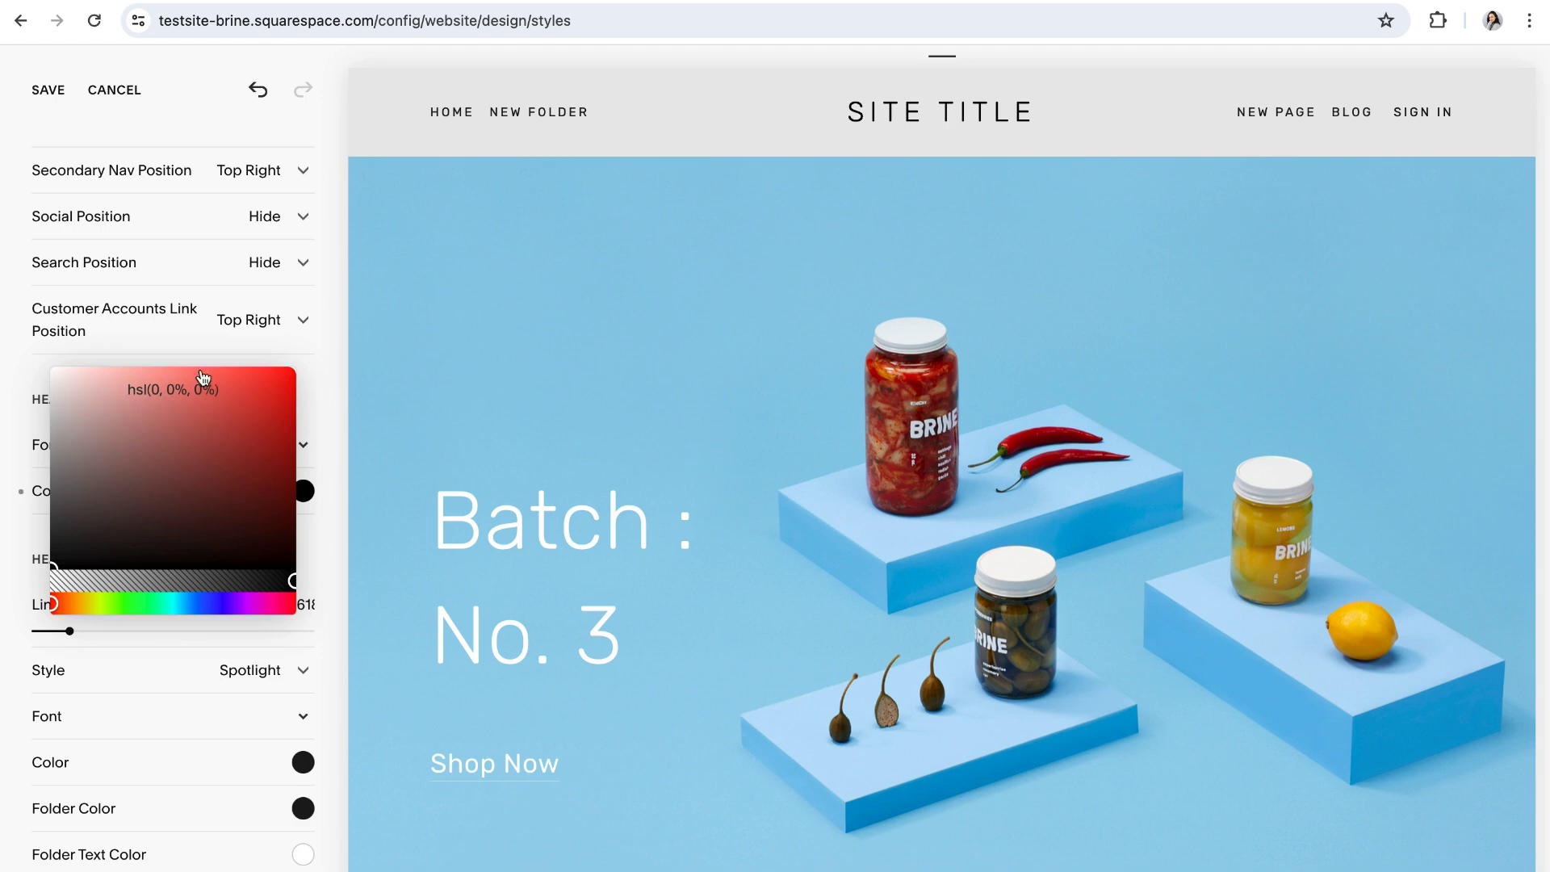
click(182, 387)
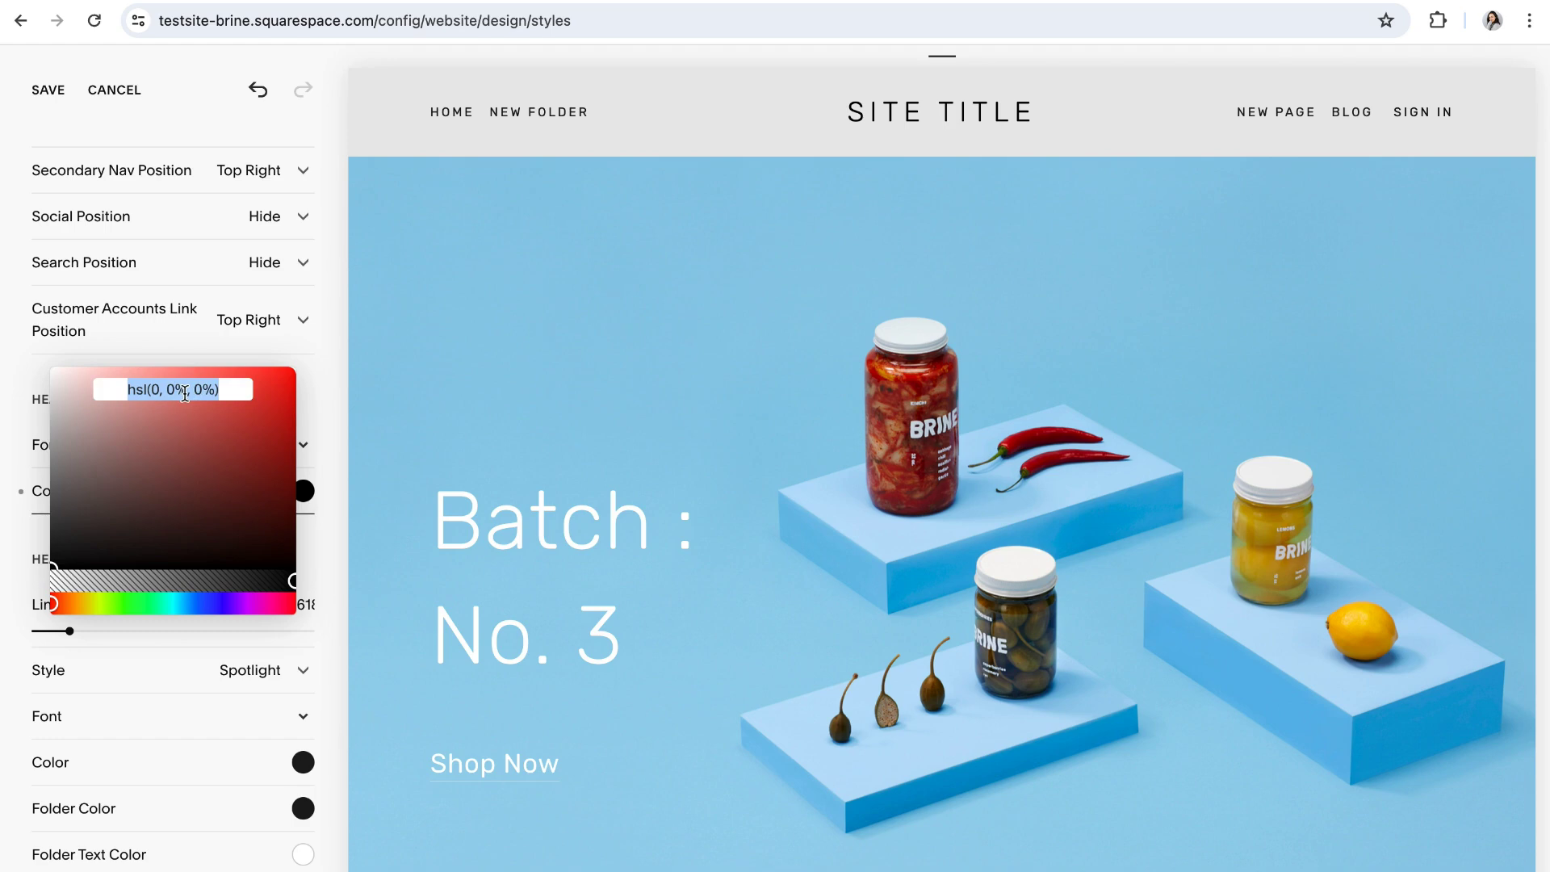
click(174, 446)
click(124, 410)
mouse_move(124, 417)
mouse_down()
mouse_move(232, 391)
mouse_move(242, 412)
mouse_move(45, 549)
mouse_move(32, 585)
mouse_up()
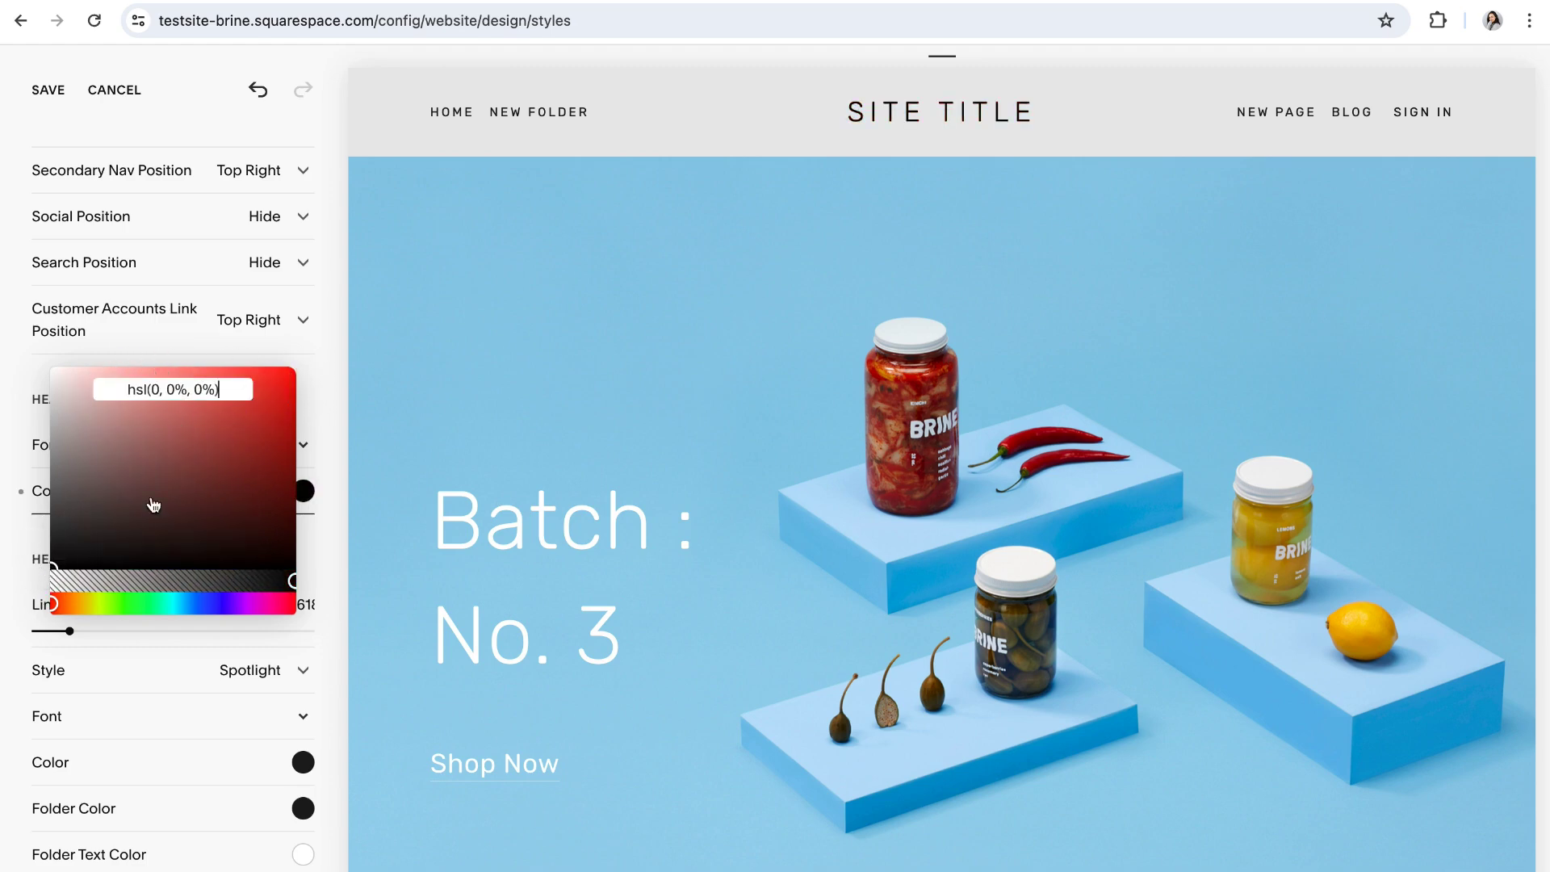
key(Return)
- Look through the site style options from Header: Branding down to Content: Colors to review the available color settings
scroll(266, 560, up, 1)
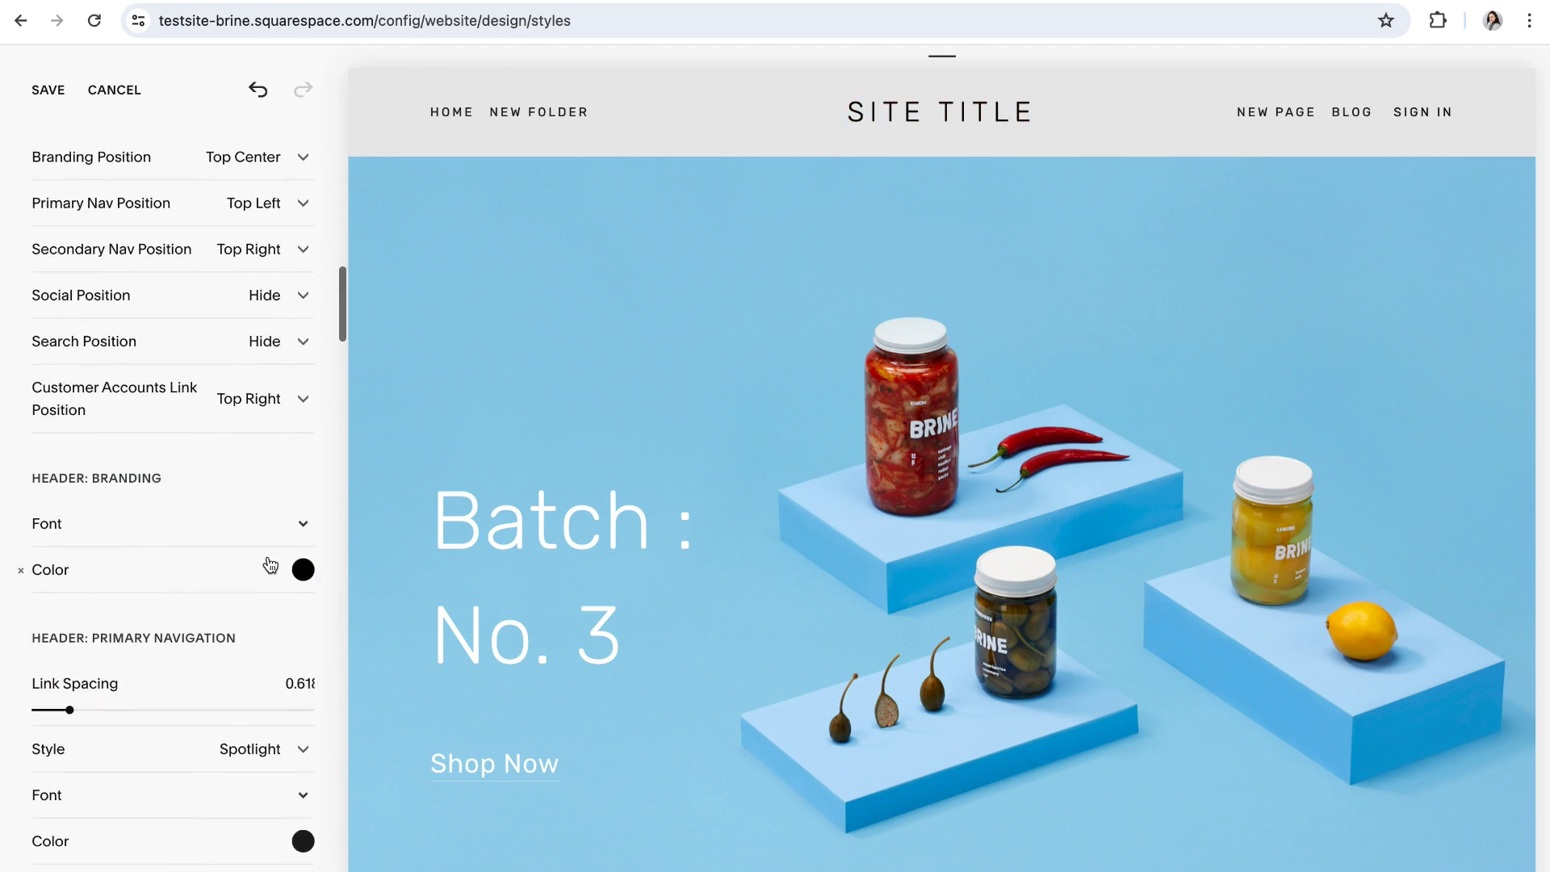
scroll(270, 565, down, 6)
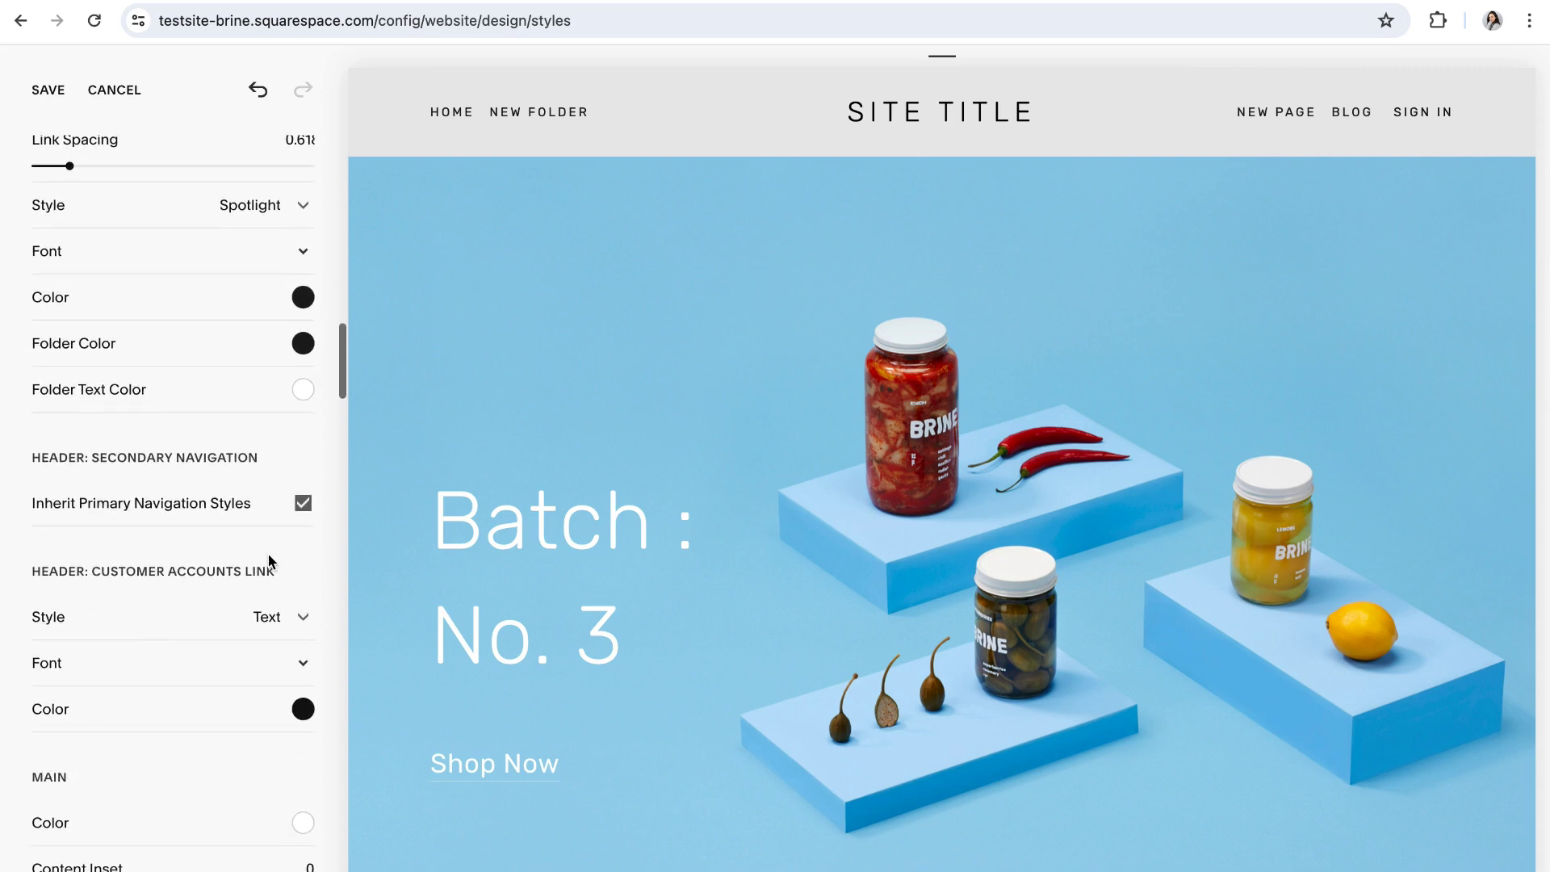
scroll(743, 605, down, 5)
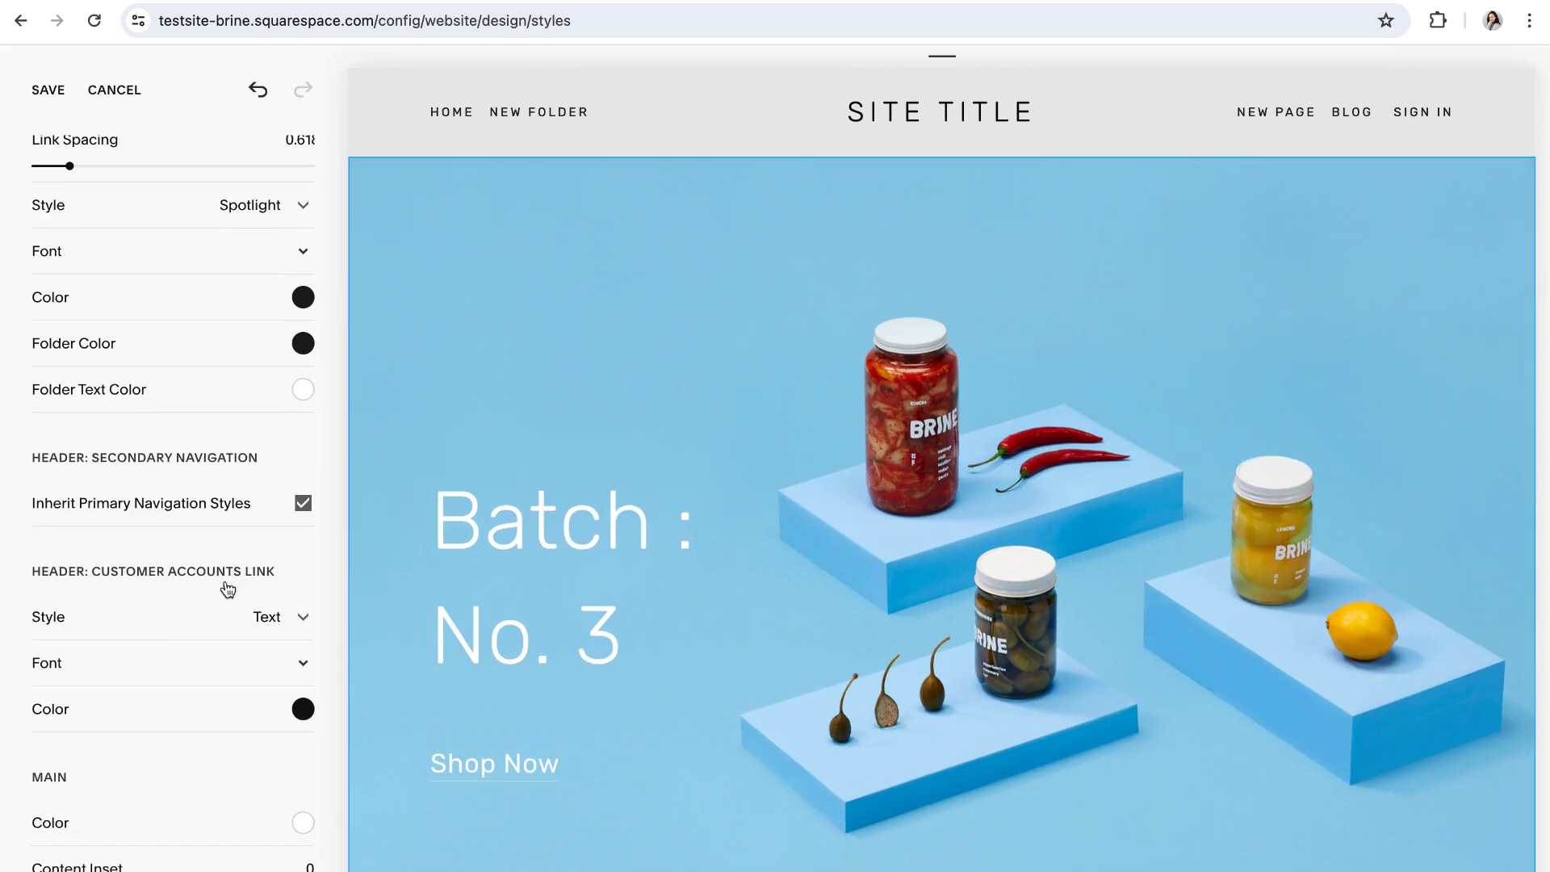
scroll(227, 589, down, 1)
scroll(228, 589, down, 2)
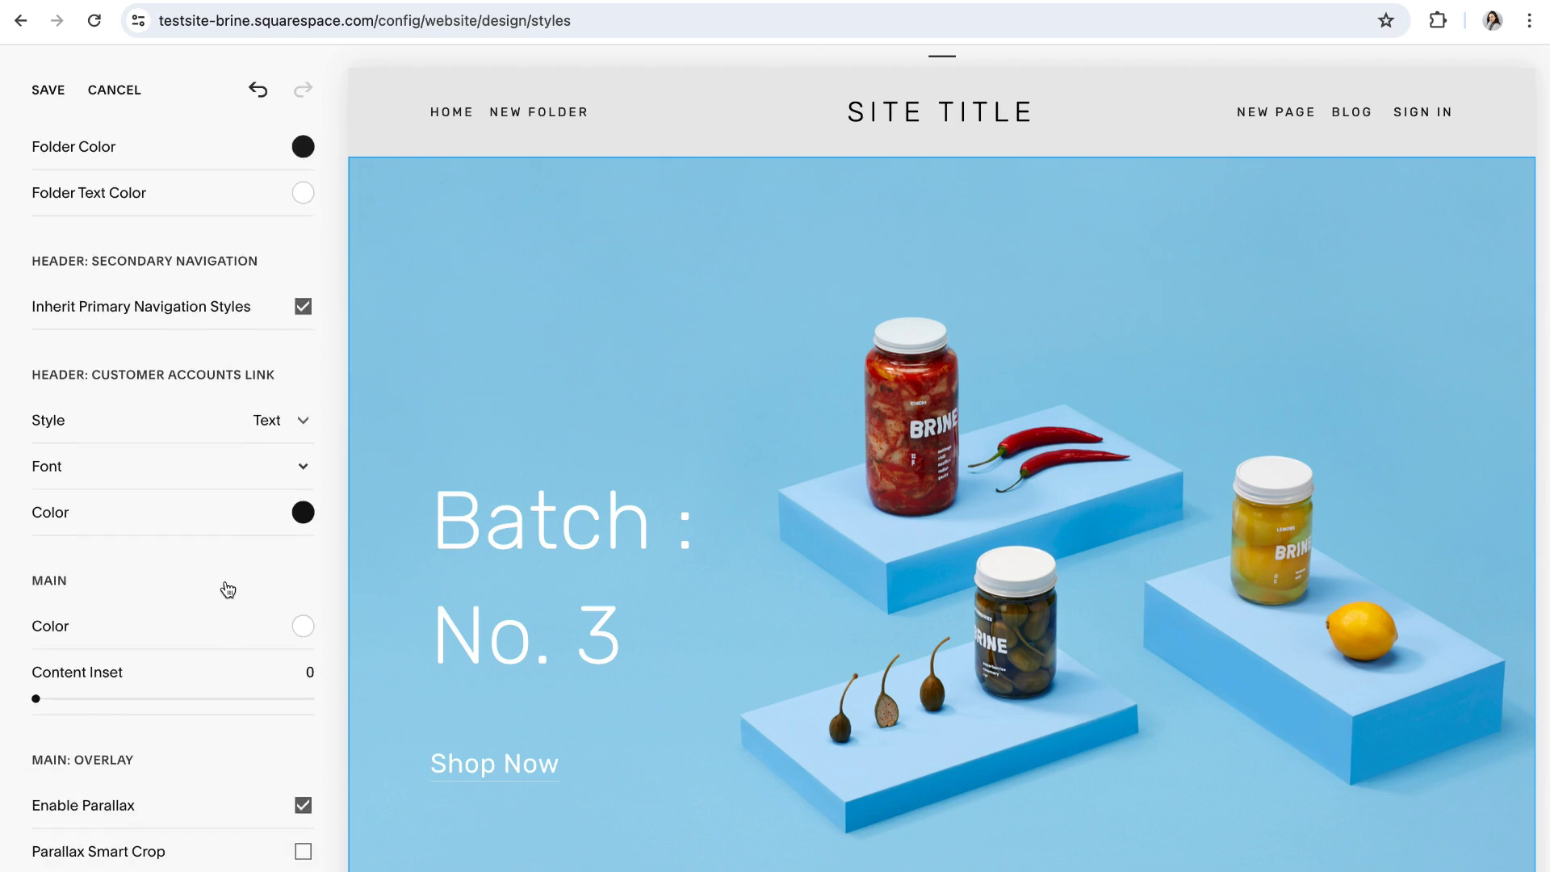
scroll(229, 591, down, 1)
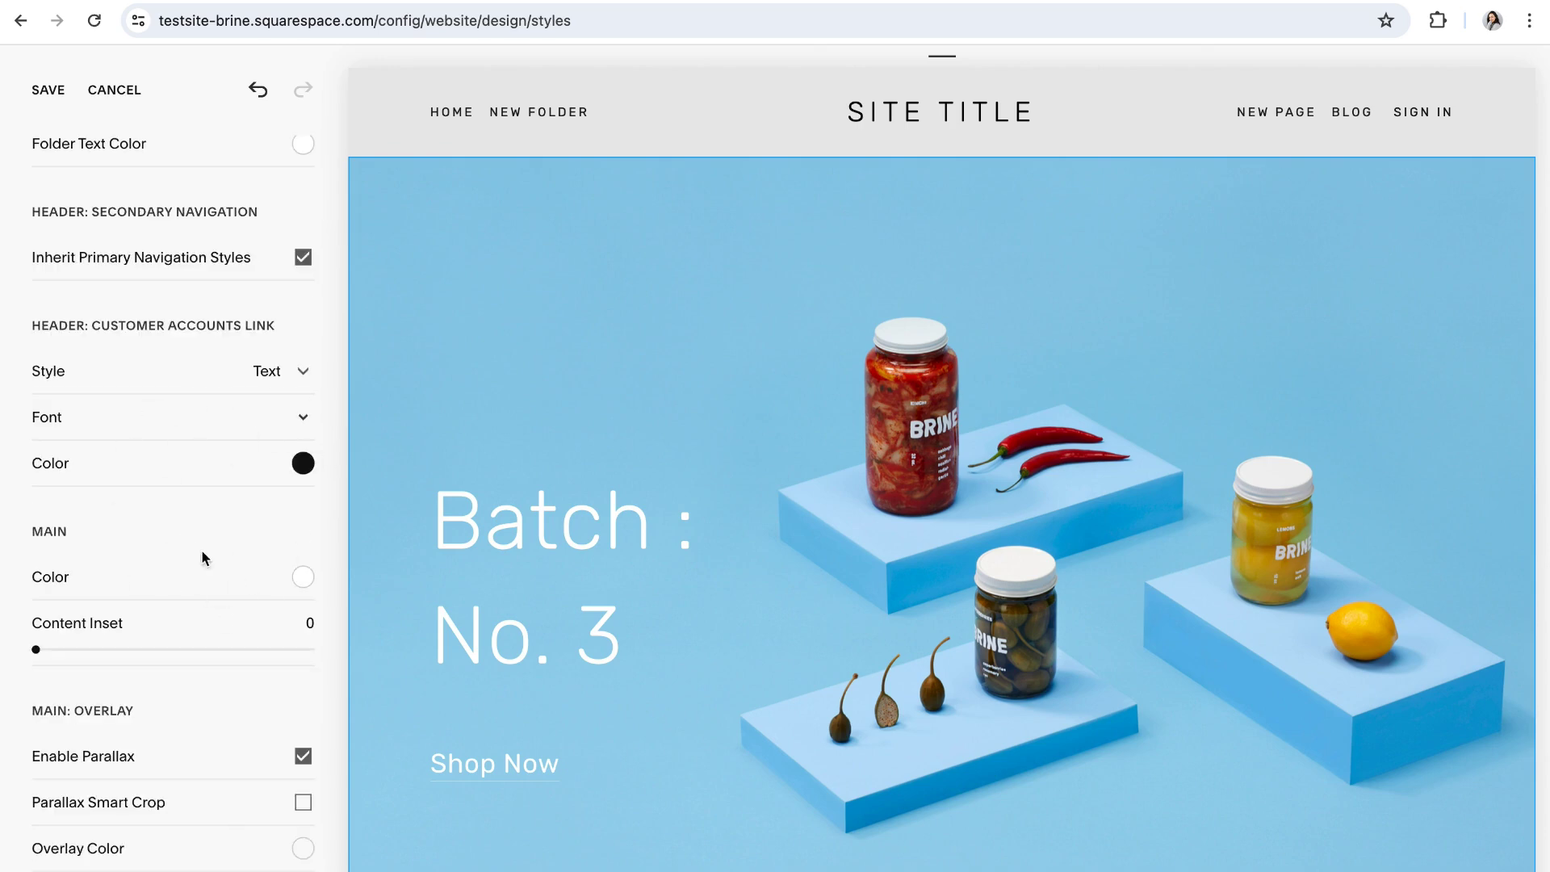
scroll(206, 559, down, 2)
scroll(208, 564, down, 10)
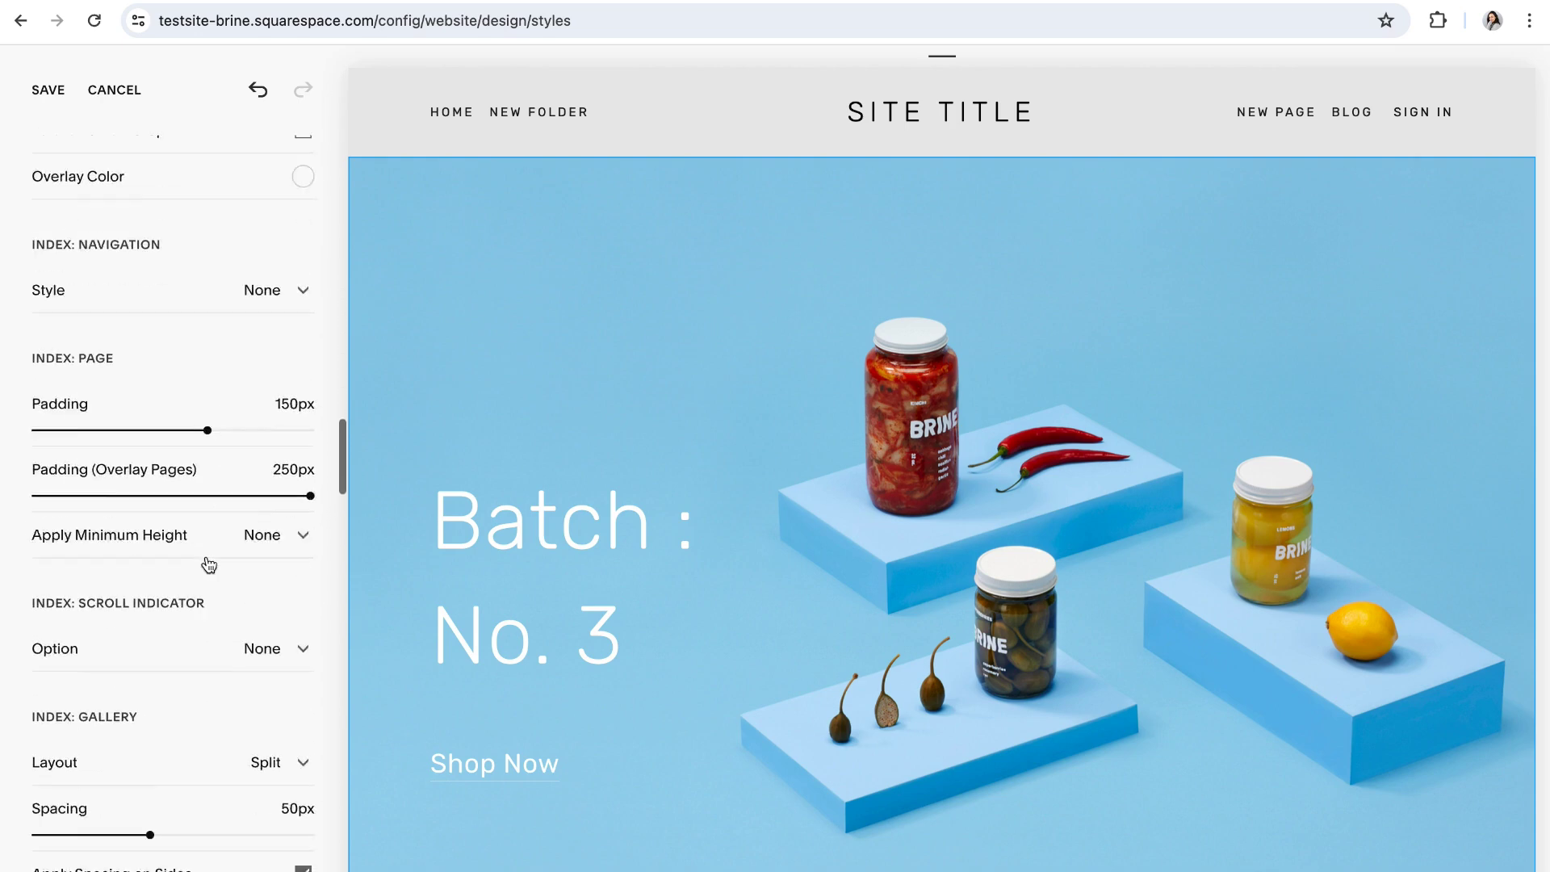
scroll(209, 564, down, 6)
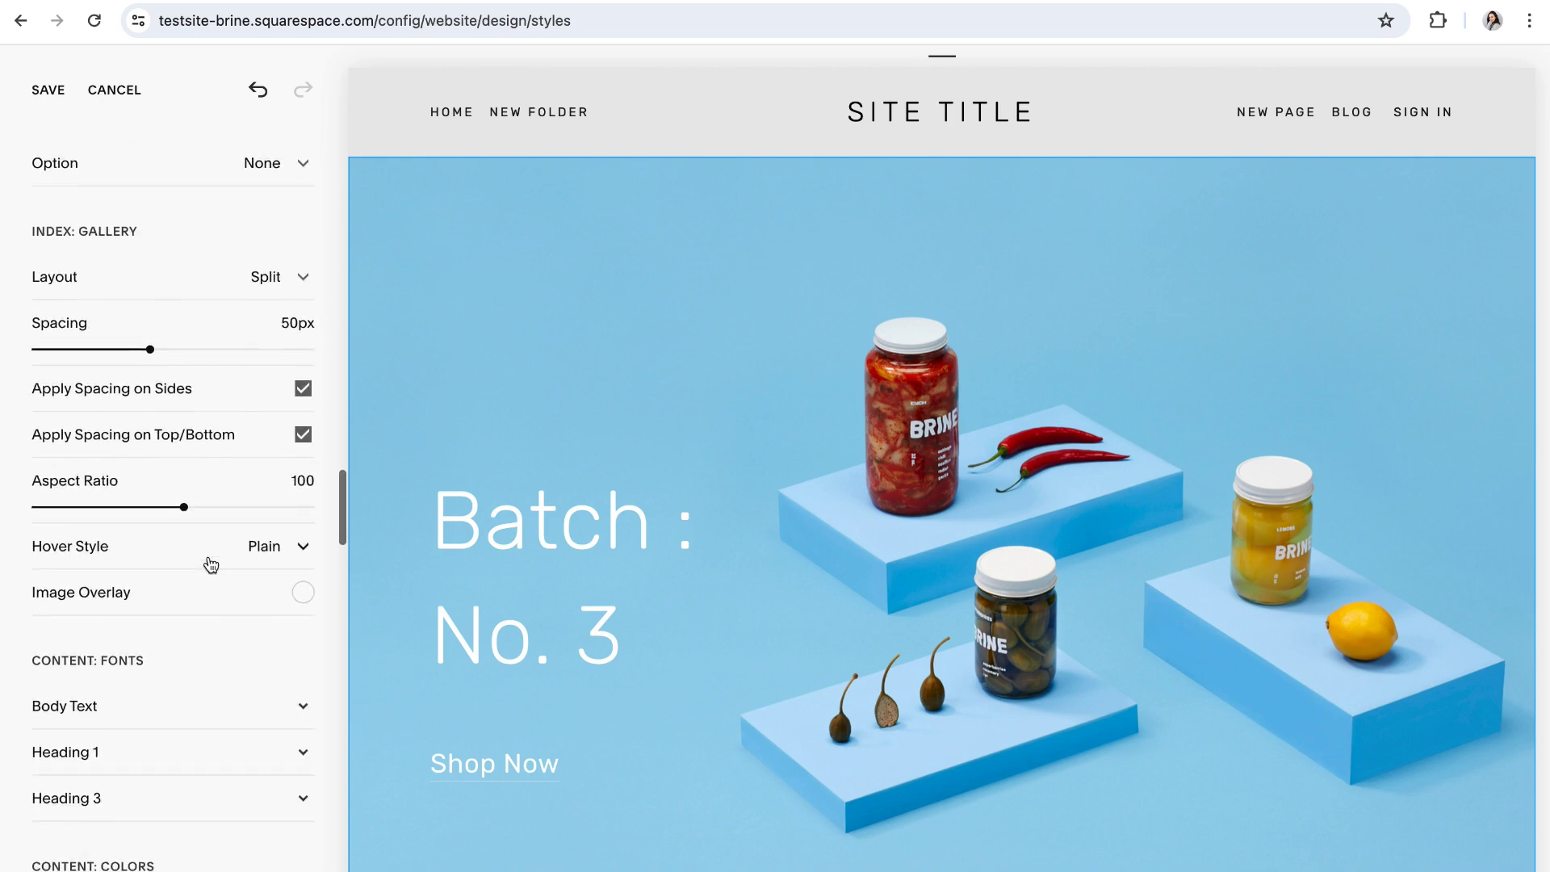
scroll(210, 565, down, 2)
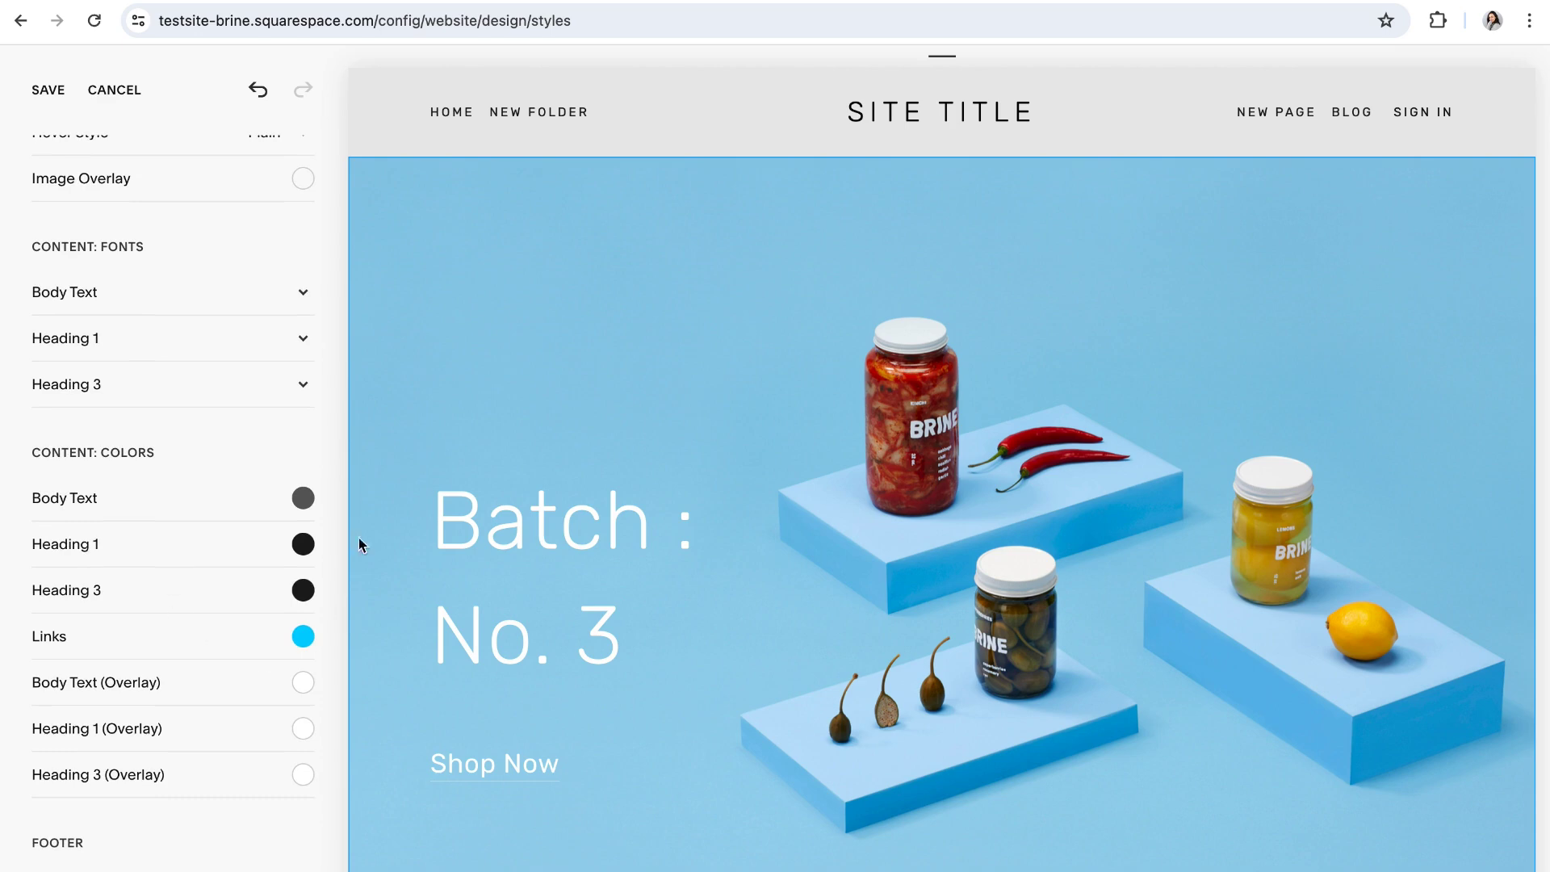